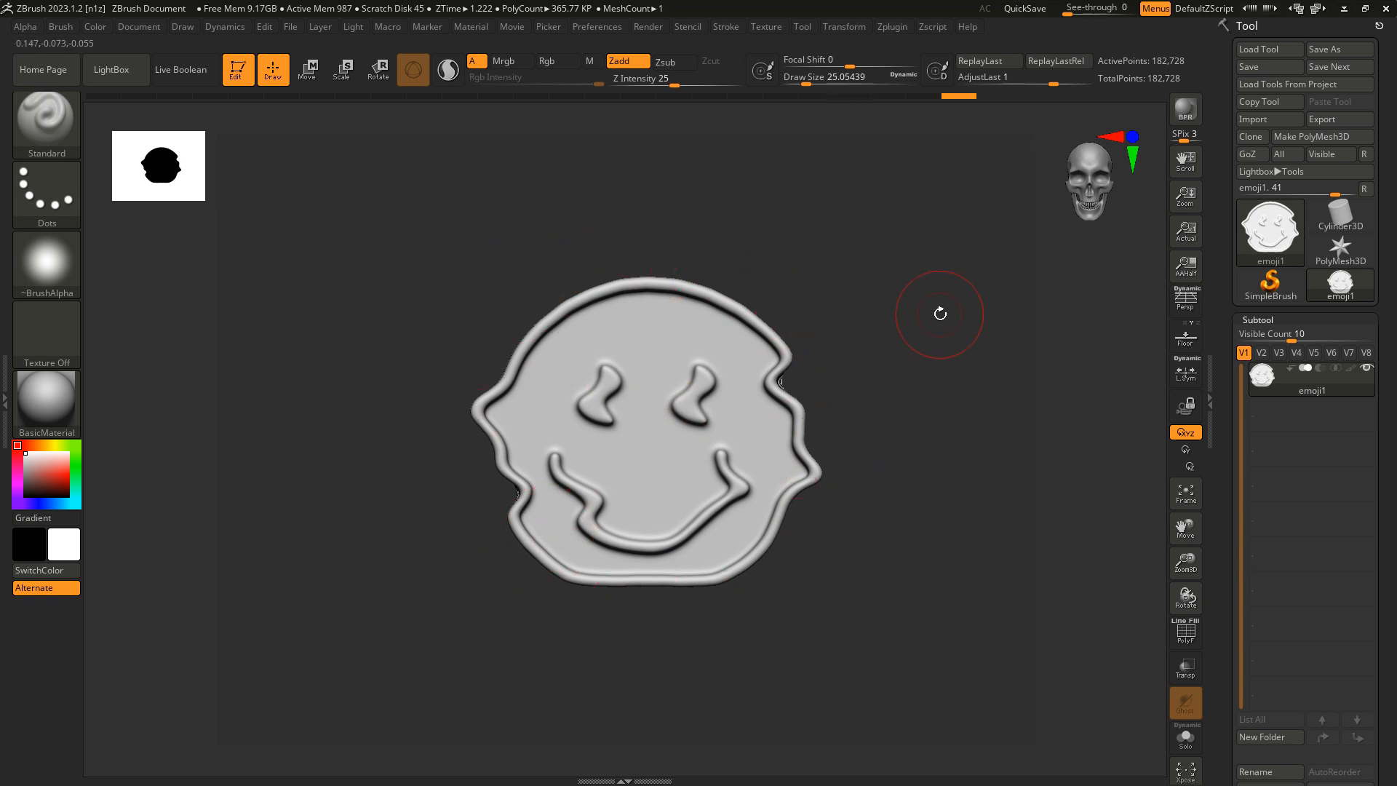
mouse_move(938, 312)
left_mouse_down()
mouse_move(938, 326)
mouse_move(972, 318)
mouse_move(964, 275)
mouse_move(942, 307)
left_mouse_up()
left_click_drag(1068, 201, 1011, 280, "shift")
mouse_move(944, 373)
left_mouse_down("alt")
mouse_move(899, 359)
mouse_move(933, 378)
left_mouse_up("alt")
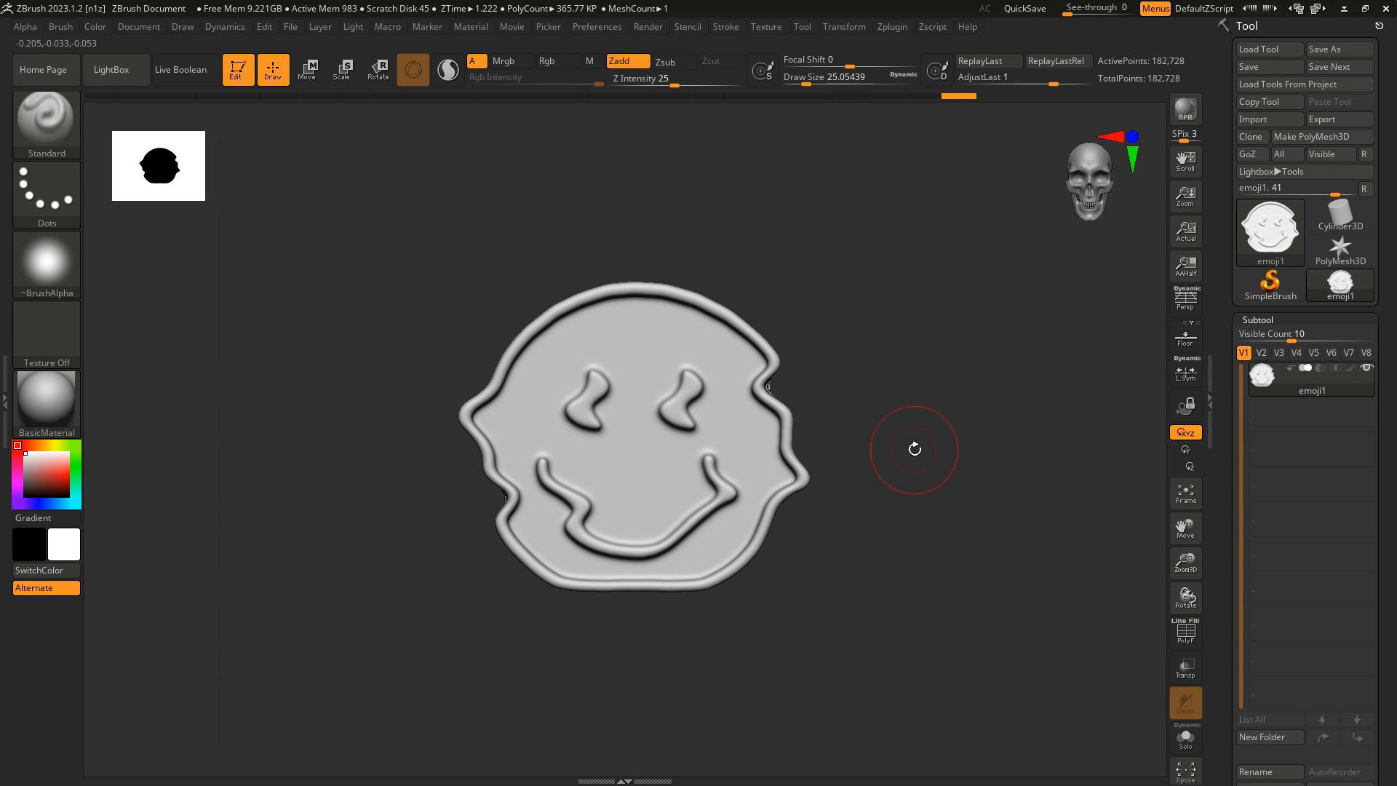
mouse_move(914, 449)
left_mouse_down()
mouse_move(777, 452)
mouse_move(697, 502)
mouse_move(798, 330)
mouse_move(870, 452)
mouse_move(902, 440)
left_mouse_up()
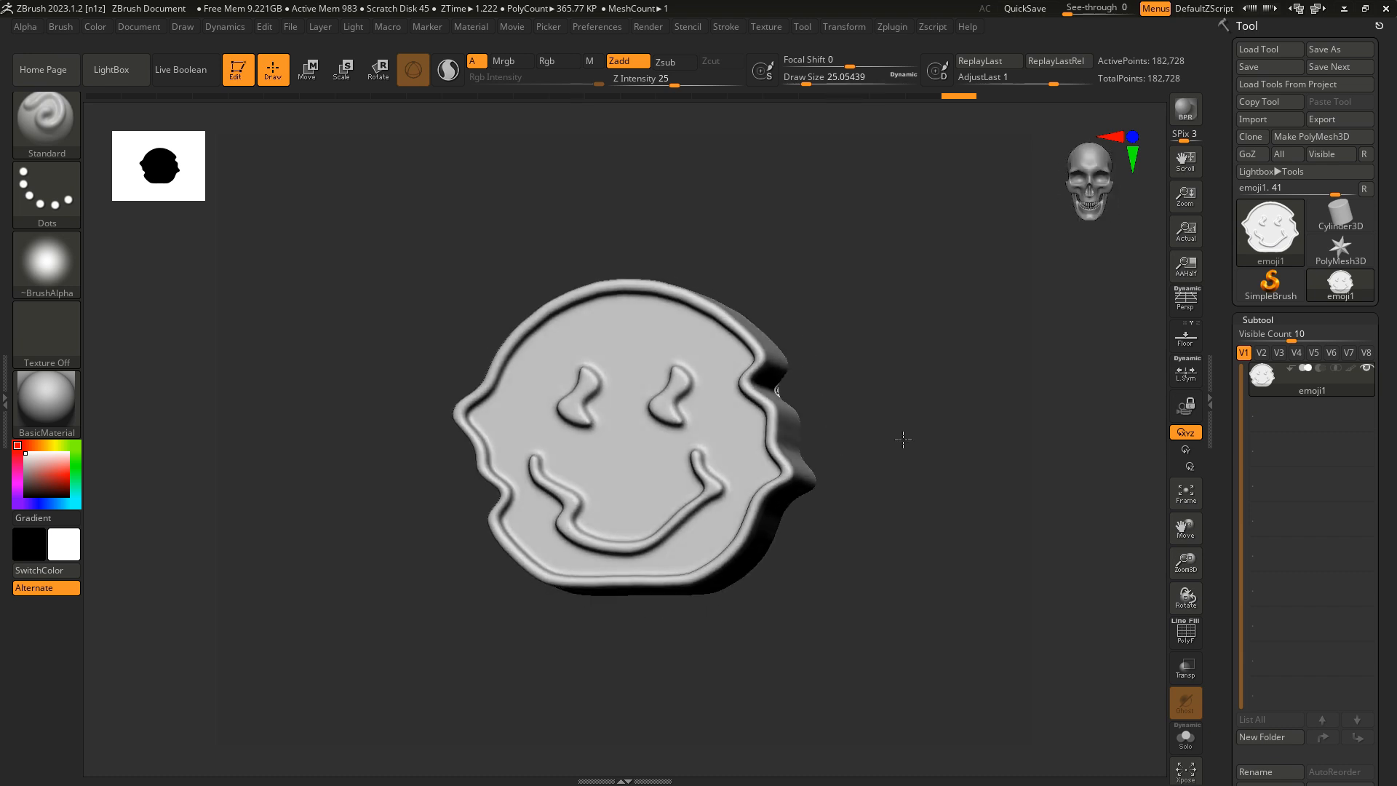
left_click(1095, 175)
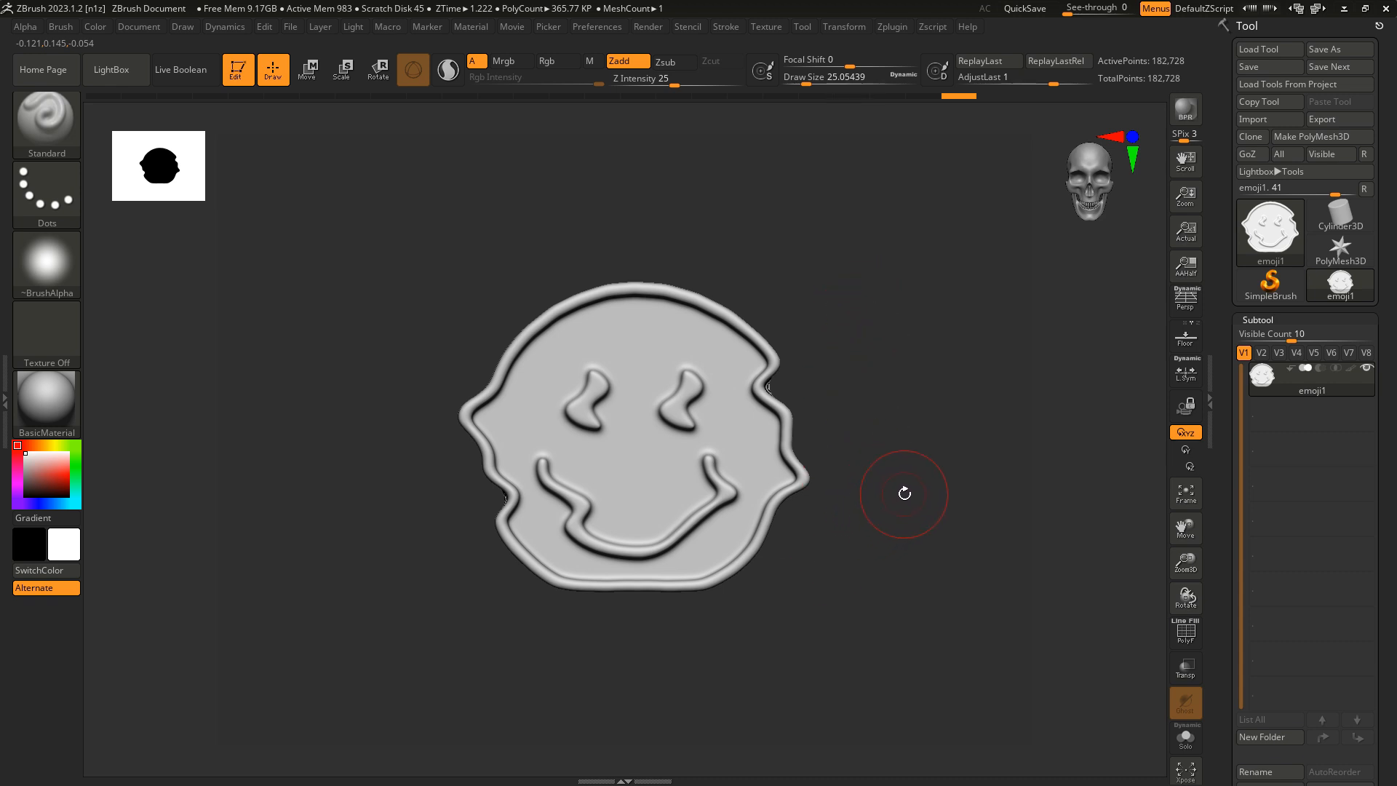
mouse_move(899, 501)
left_mouse_down("alt")
mouse_move(901, 477)
mouse_move(973, 458)
mouse_move(820, 539)
mouse_move(671, 464)
mouse_move(974, 460)
mouse_move(945, 508)
mouse_move(911, 495)
left_mouse_up("alt")
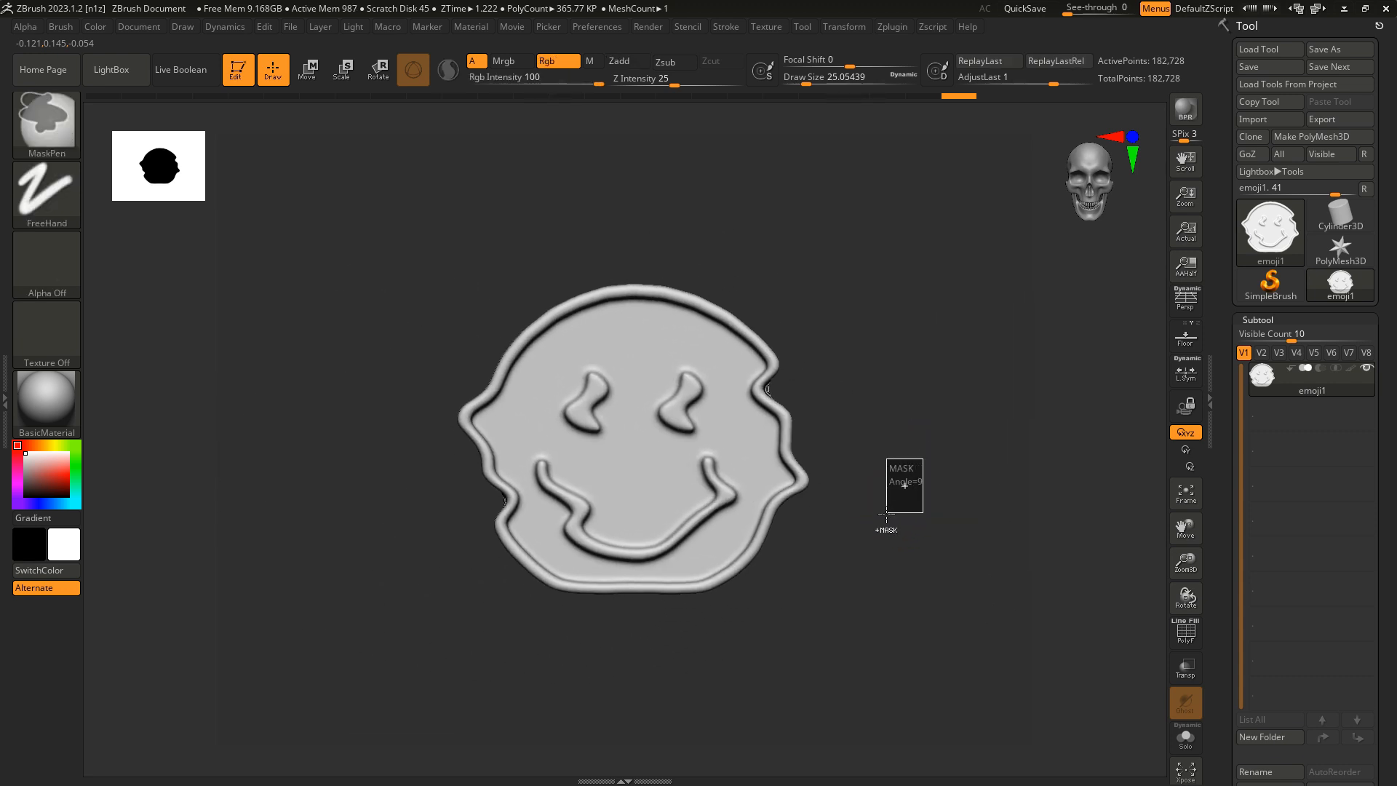
mouse_move(937, 314)
left_mouse_down()
mouse_move(888, 427)
mouse_move(769, 386)
mouse_move(1084, 247)
left_mouse_up()
left_click(1132, 137)
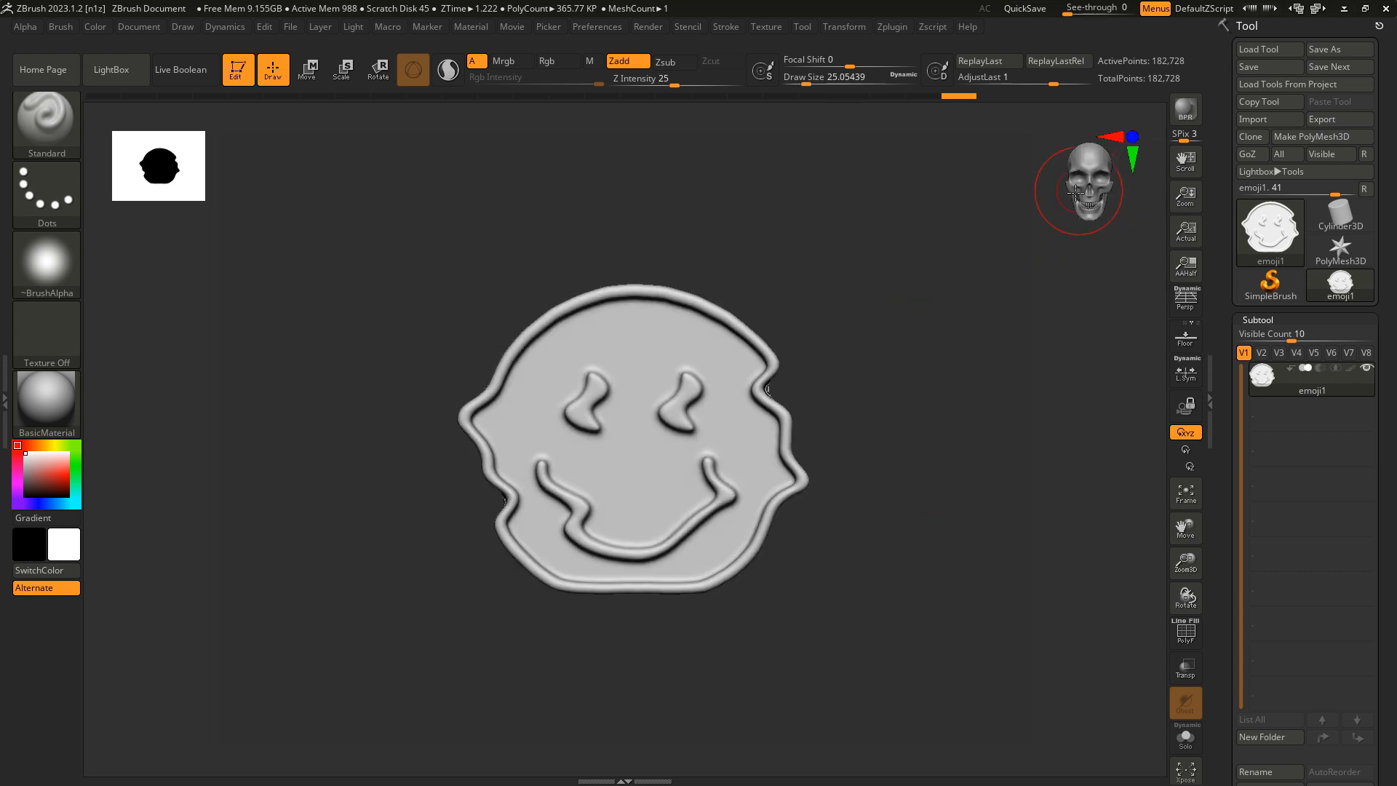
mouse_move(872, 371)
left_mouse_down()
mouse_move(893, 386)
mouse_move(892, 367)
left_mouse_up()
Snapshot the front-facing emoji in the canvas's upper-left area and move the live model to the lower right
left_click_drag(887, 445, 656, 310, "alt")
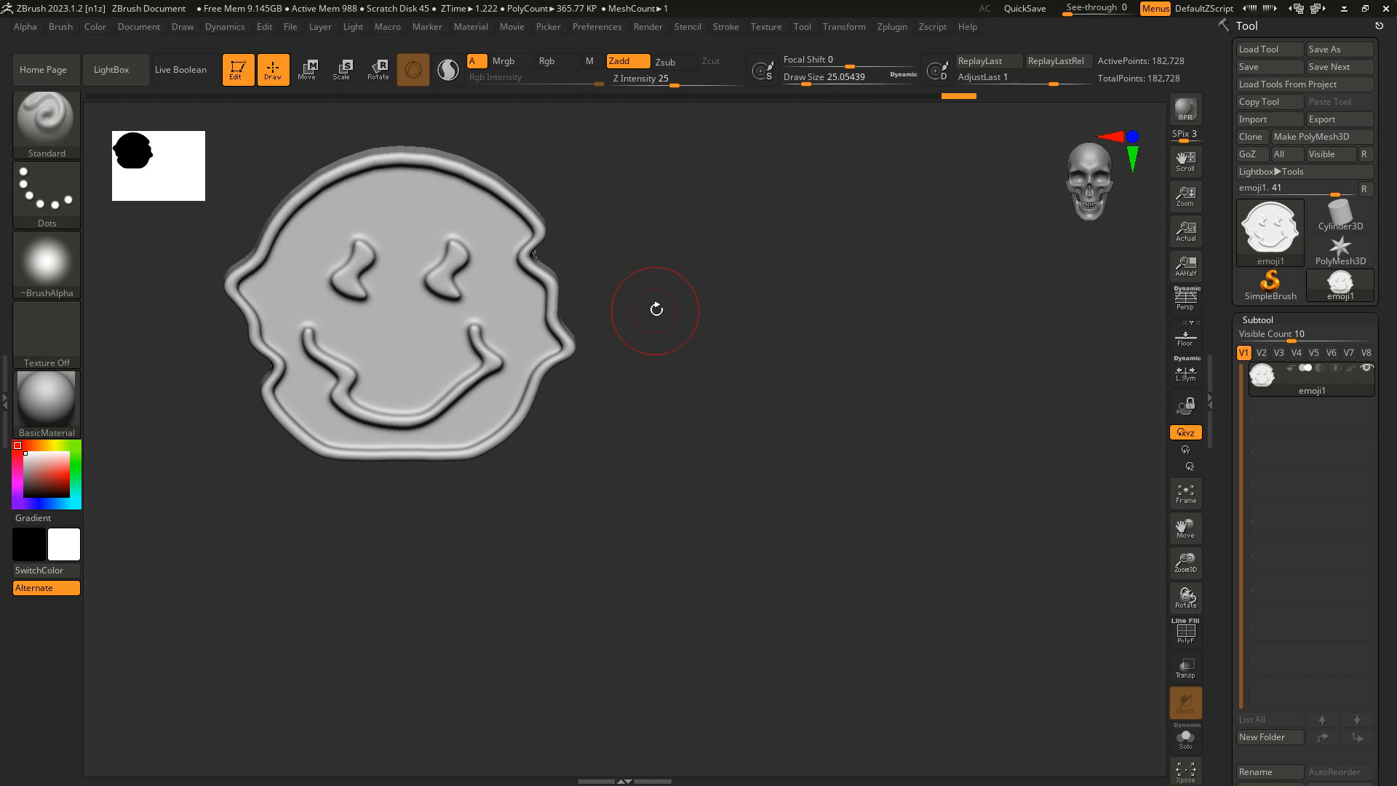
key("shift")
key("shift")
key("shift+s")
left_click_drag(666, 321, 1032, 520, "alt")
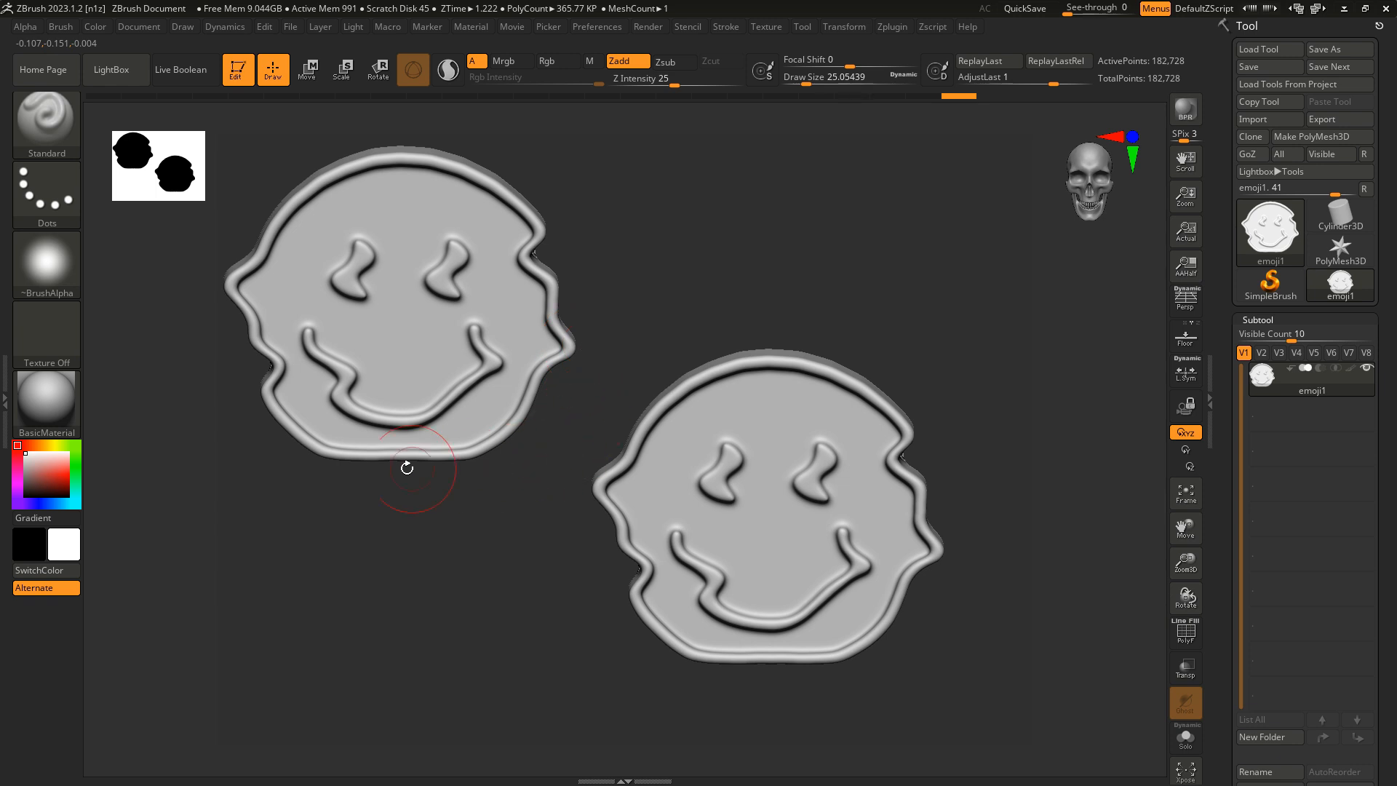
Rotate the live model to expose the thickness on its right side and snapshot that view onto the canvas
left_click_drag(1064, 214, 1070, 189)
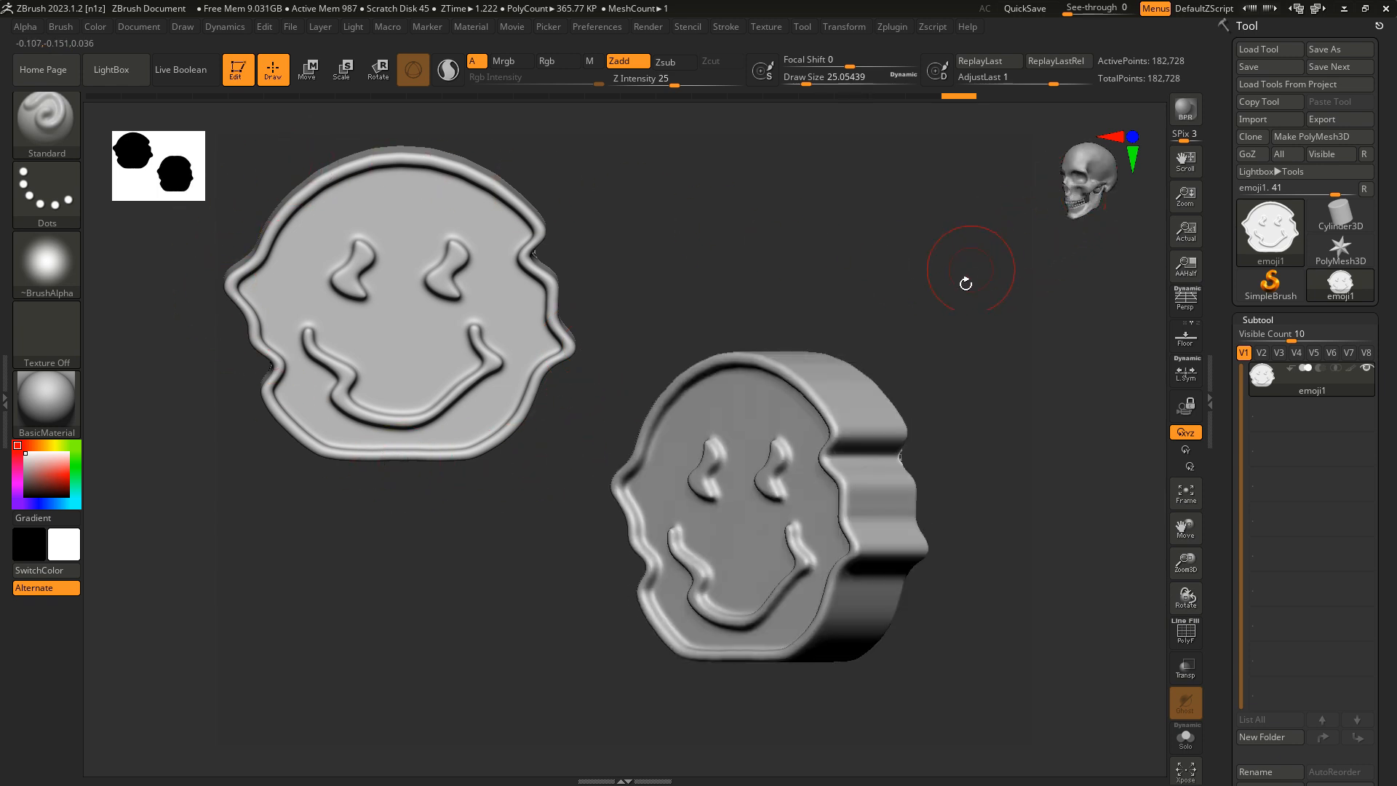
key("shift")
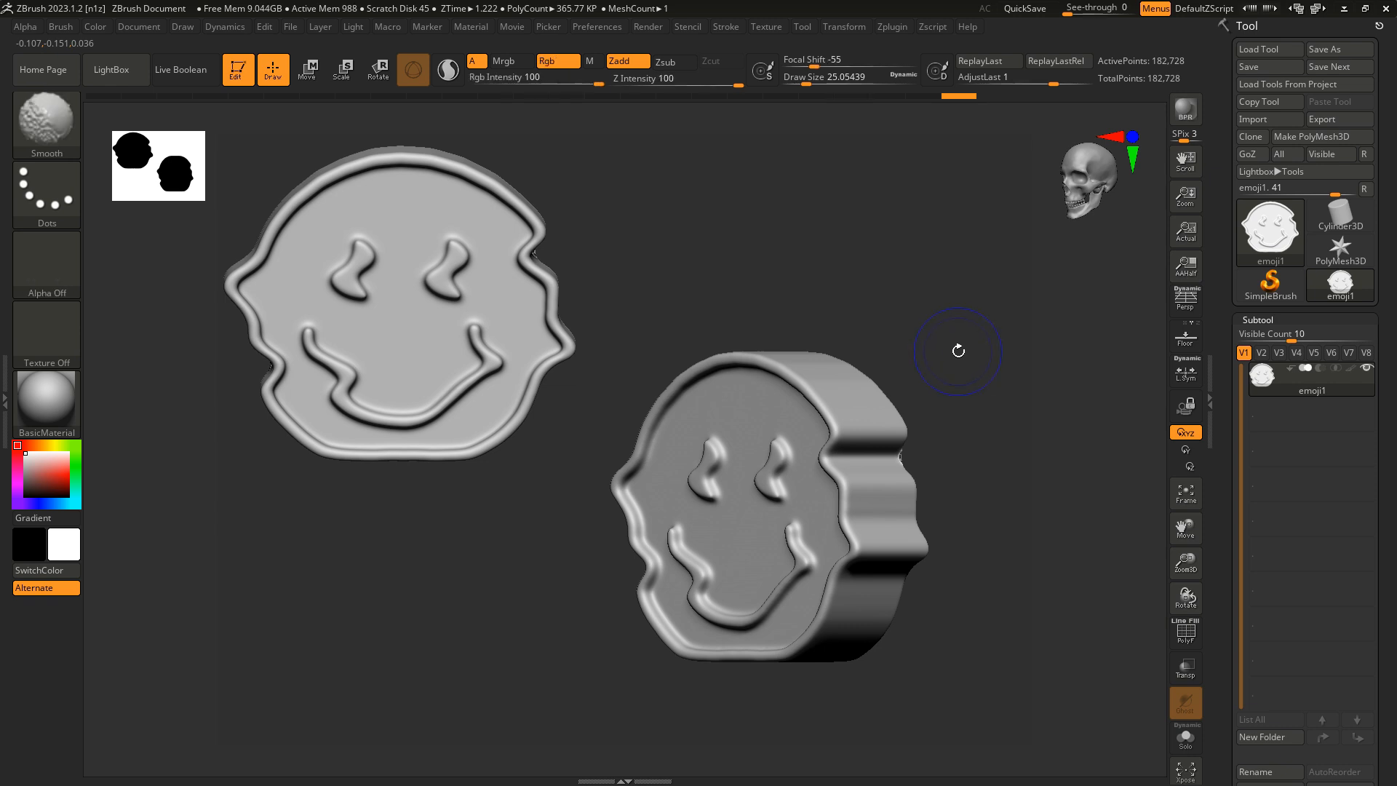
mouse_move(926, 408)
left_mouse_down()
mouse_move(958, 330)
mouse_move(1110, 145)
mouse_move(1104, 157)
left_mouse_up()
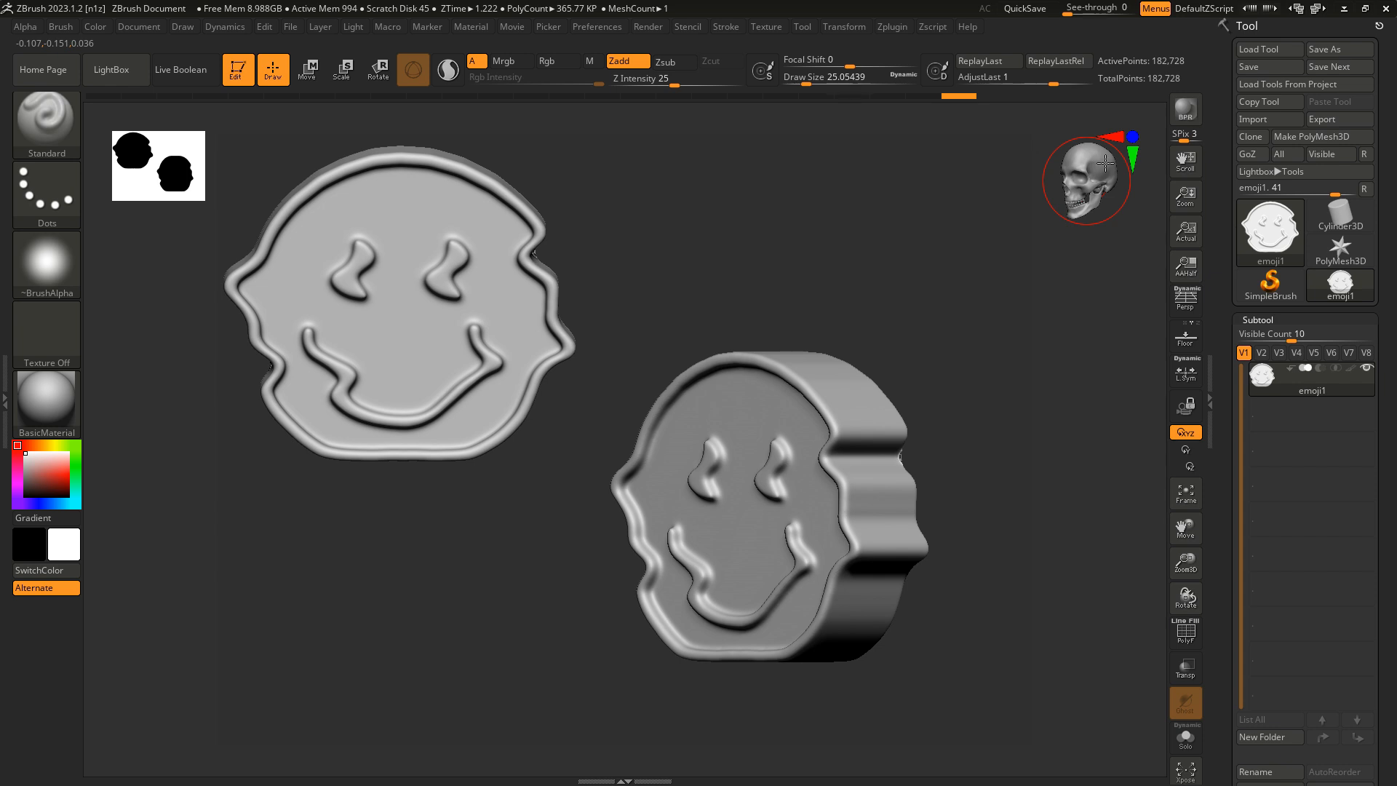
Place the live model smaller in the canvas's upper-right area, turned to expose its left side, and snapshot it
left_click(1107, 162)
mouse_move(1009, 342)
left_mouse_down("alt")
mouse_move(1018, 85)
mouse_move(994, 444)
left_mouse_up("alt")
key("ctrl")
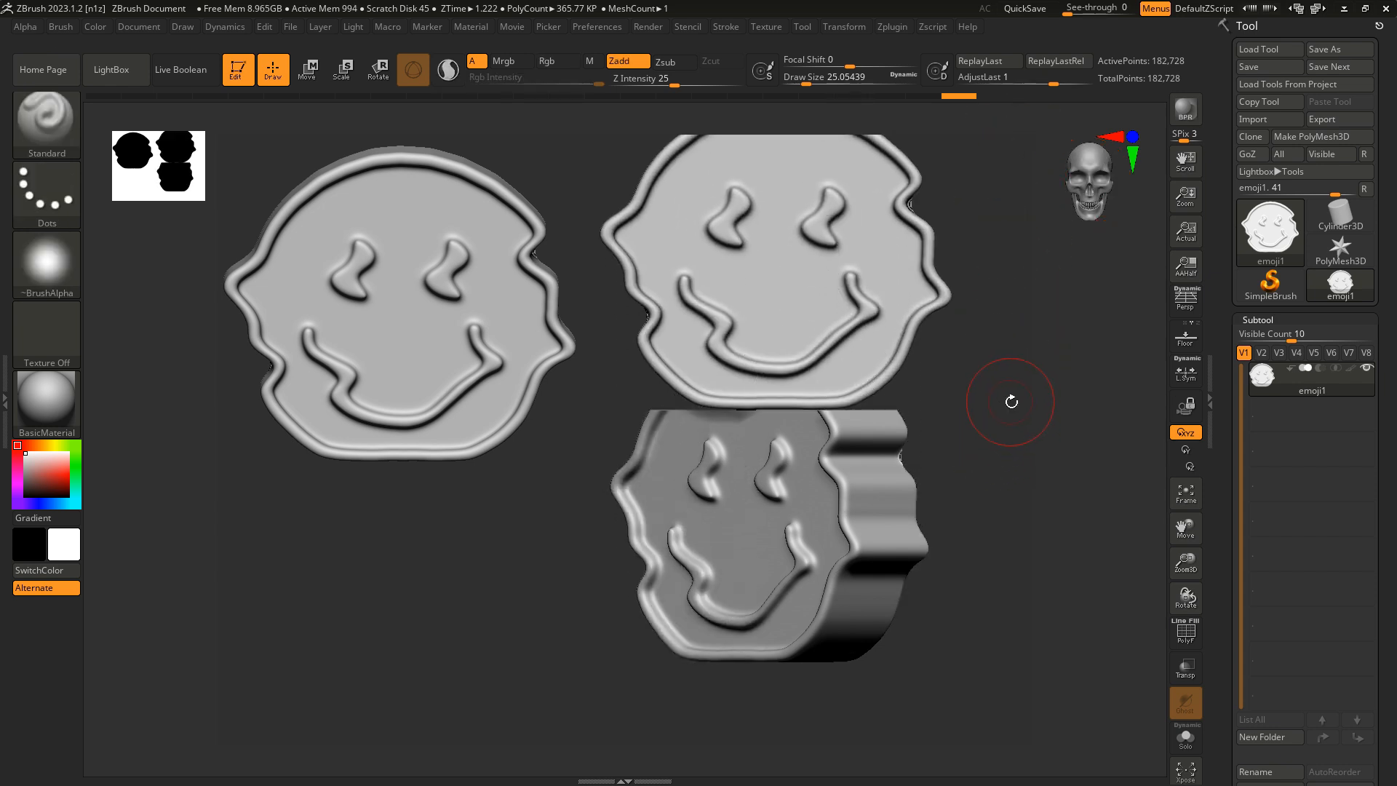
mouse_move(1011, 402)
right_mouse_down("alt")
mouse_move(988, 396)
mouse_move(1006, 424)
mouse_move(972, 399)
mouse_move(967, 358)
mouse_move(1082, 198)
right_mouse_up("alt")
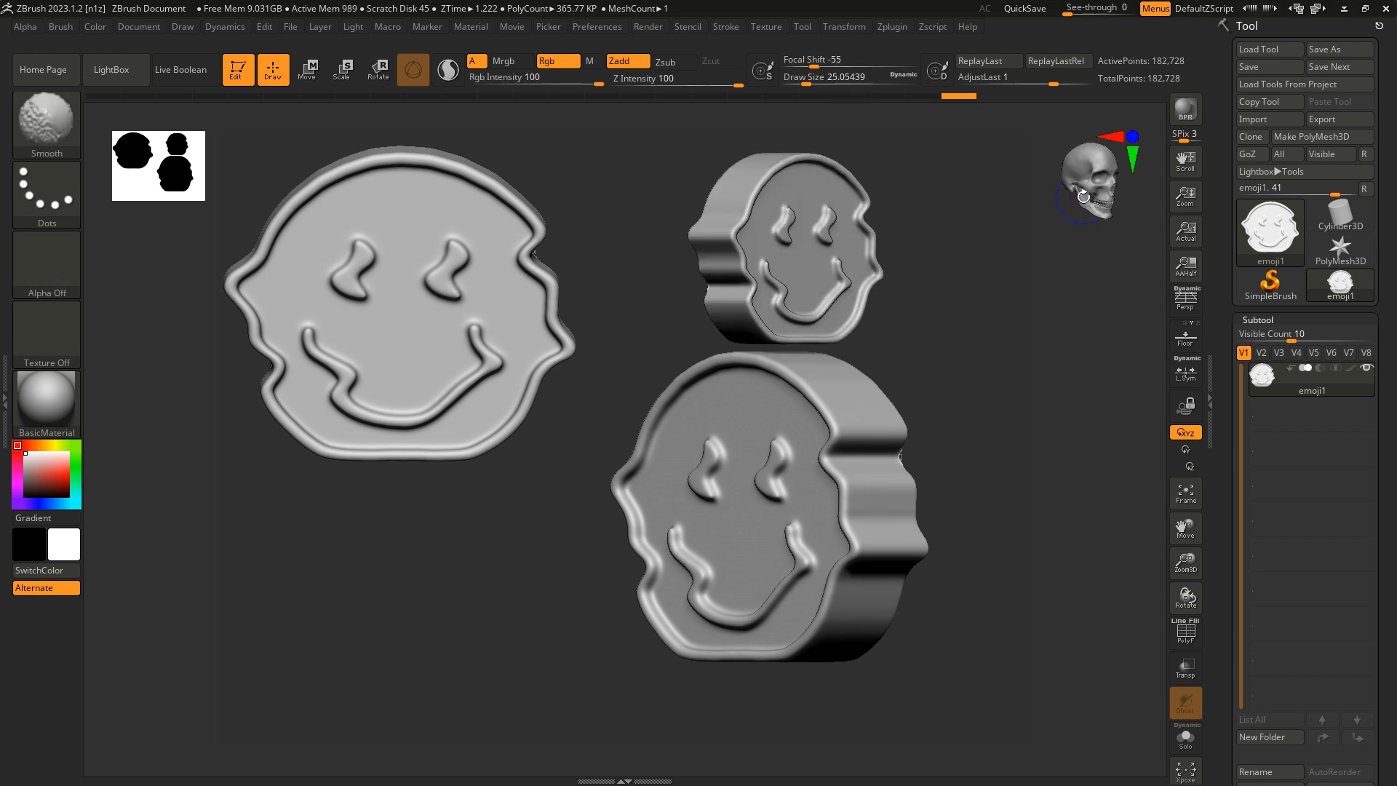
key("shift+s")
Move the live model to the canvas's lower-left area, enlarge it and tilt it to show its top edge
right_click_drag(936, 298, 571, 664, "alt")
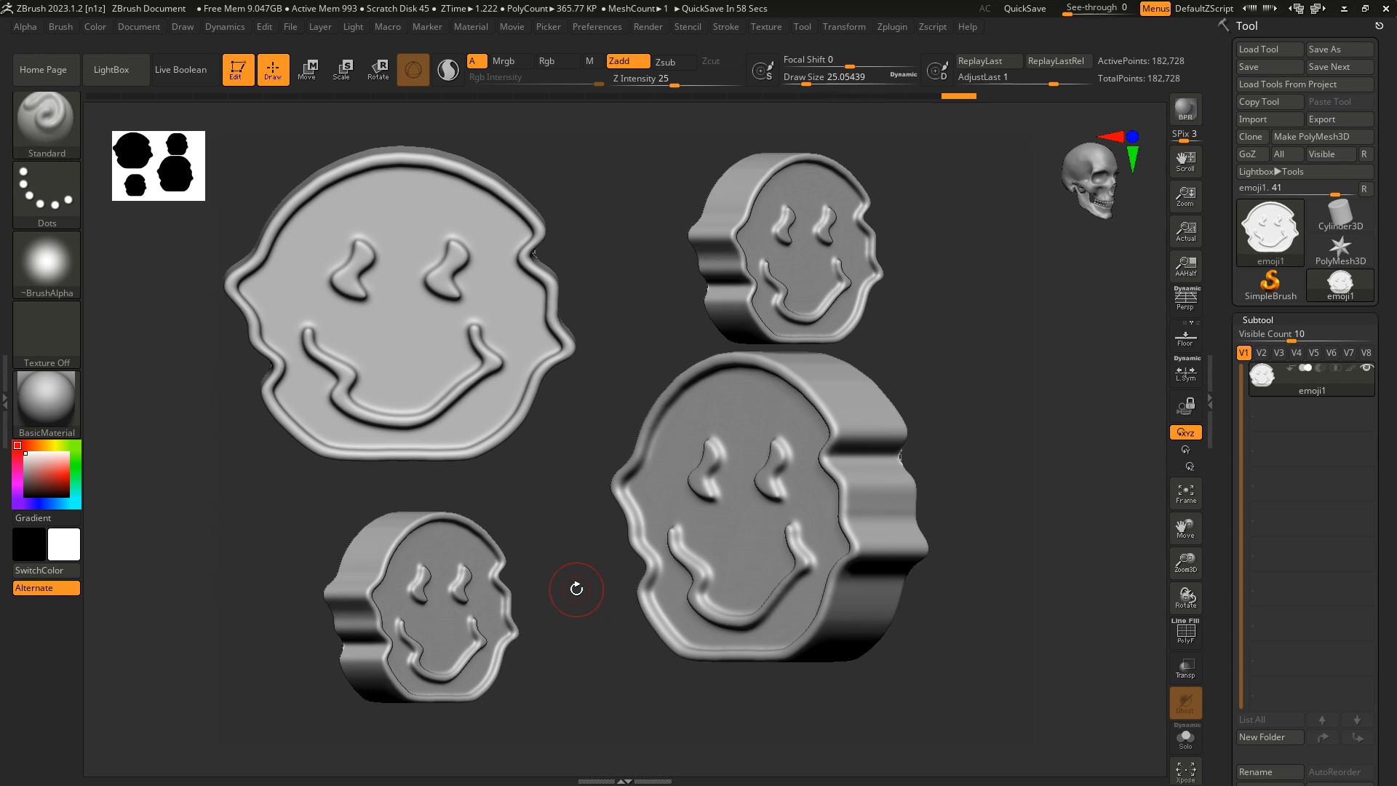
key("ctrl")
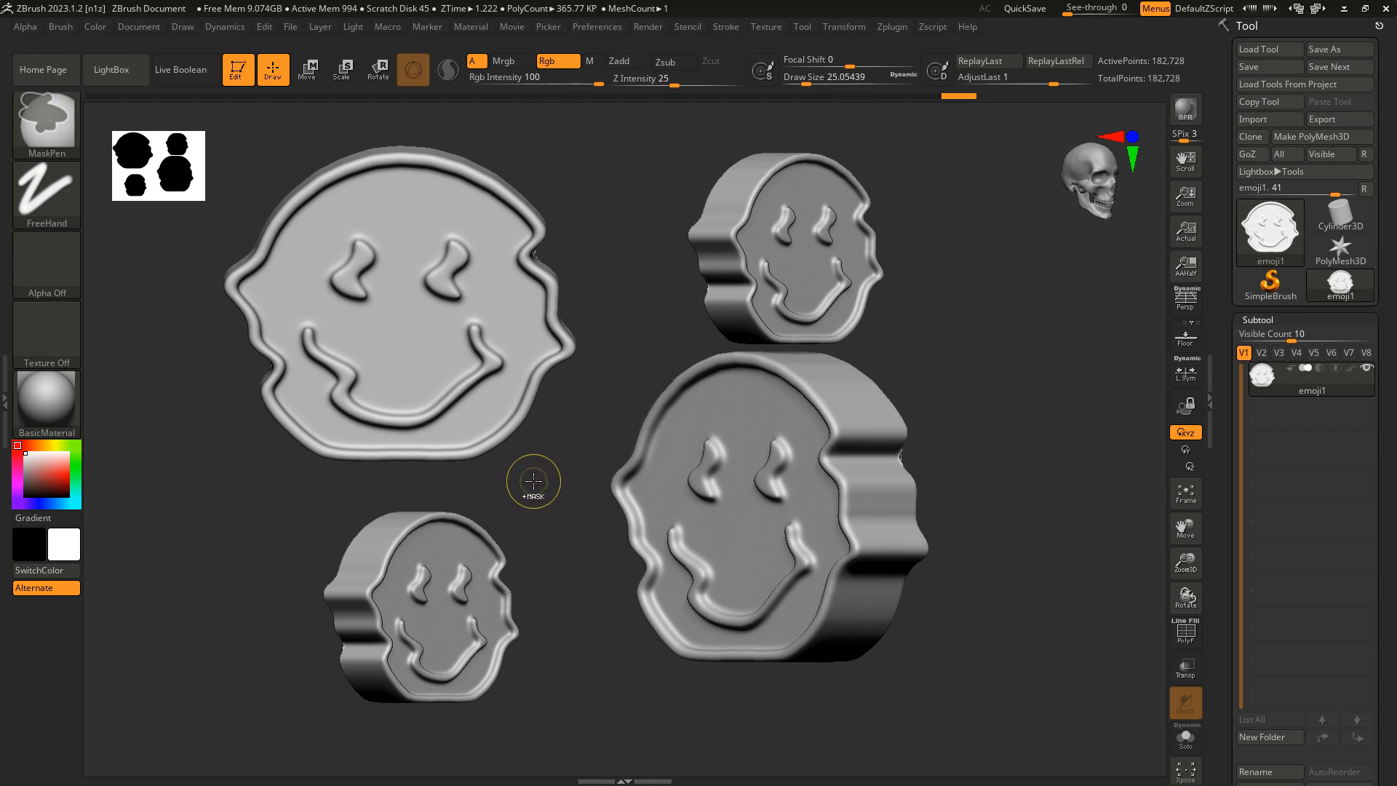
mouse_move(530, 484)
left_mouse_down()
mouse_move(566, 508)
mouse_move(505, 495)
mouse_move(524, 496)
mouse_move(462, 514)
mouse_move(515, 471)
mouse_move(547, 509)
left_mouse_up()
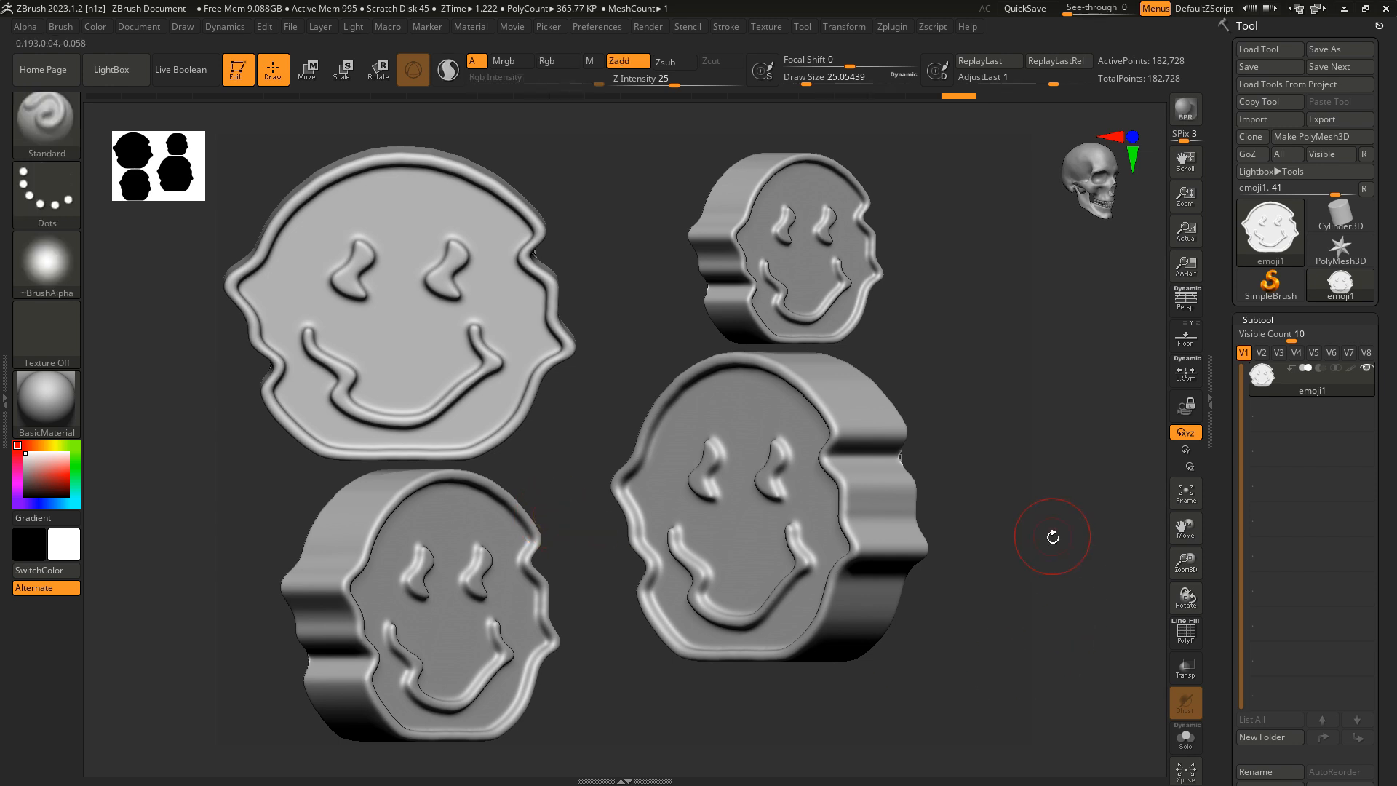
left_click_drag(1053, 536, 976, 552)
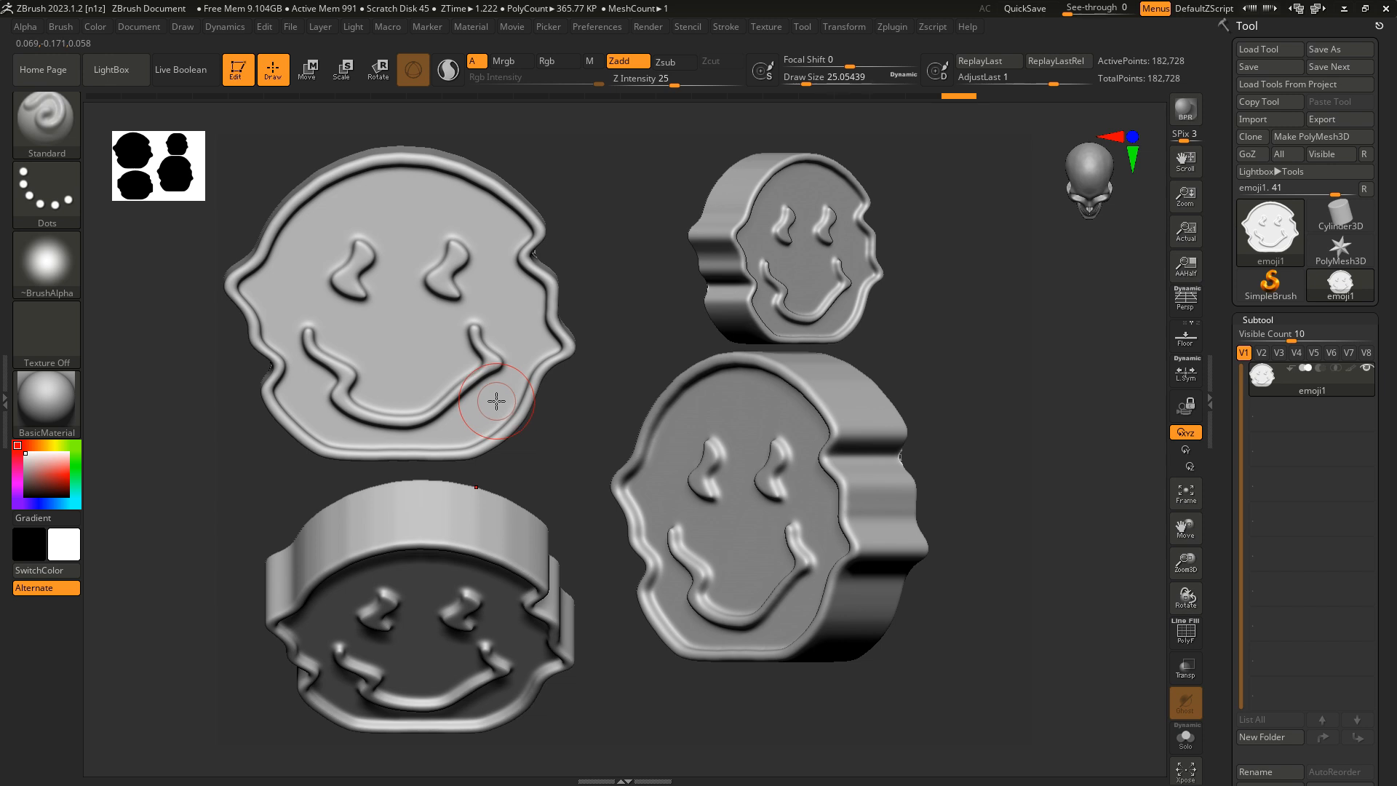
Clear all snapshots from the canvas and recentre the emoji model in front view
key("ctrl")
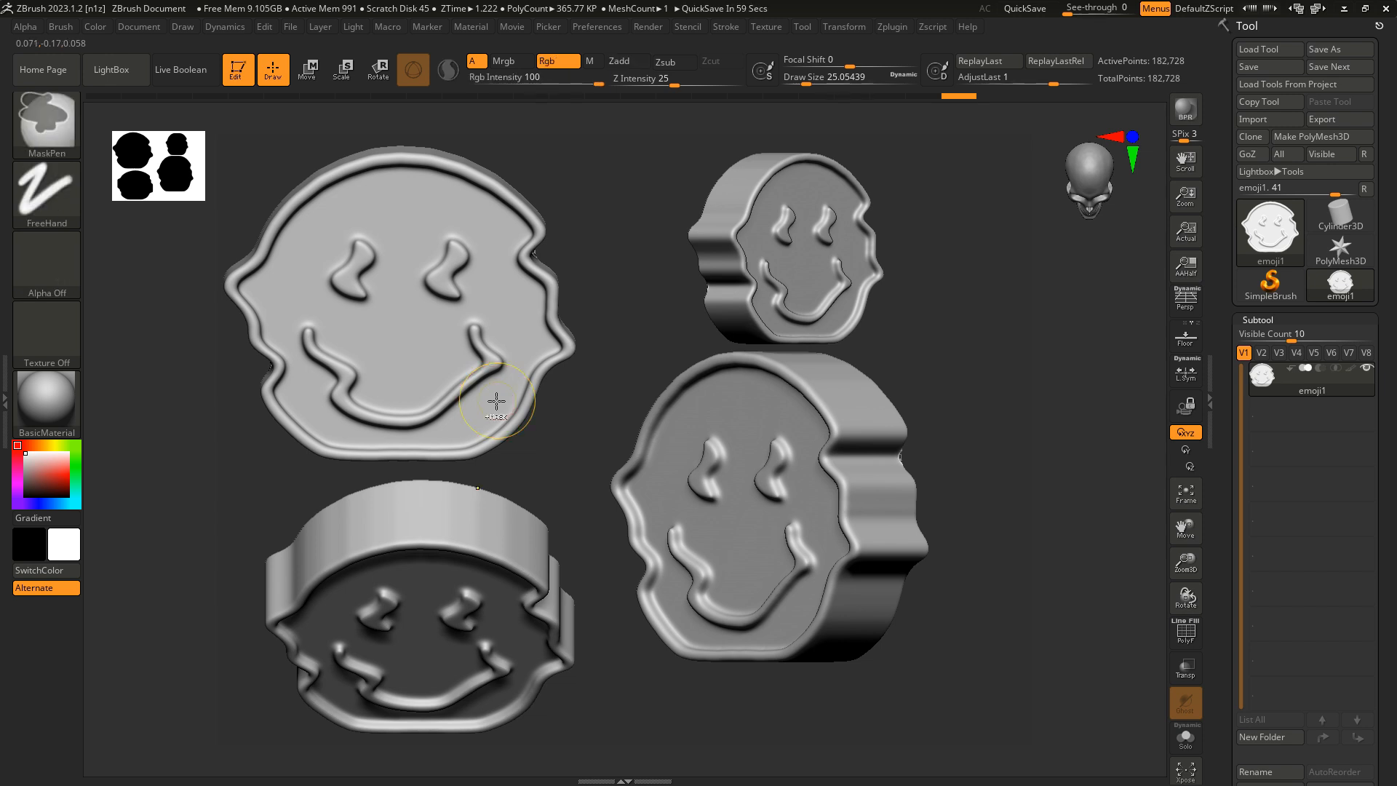
key("ctrl+n")
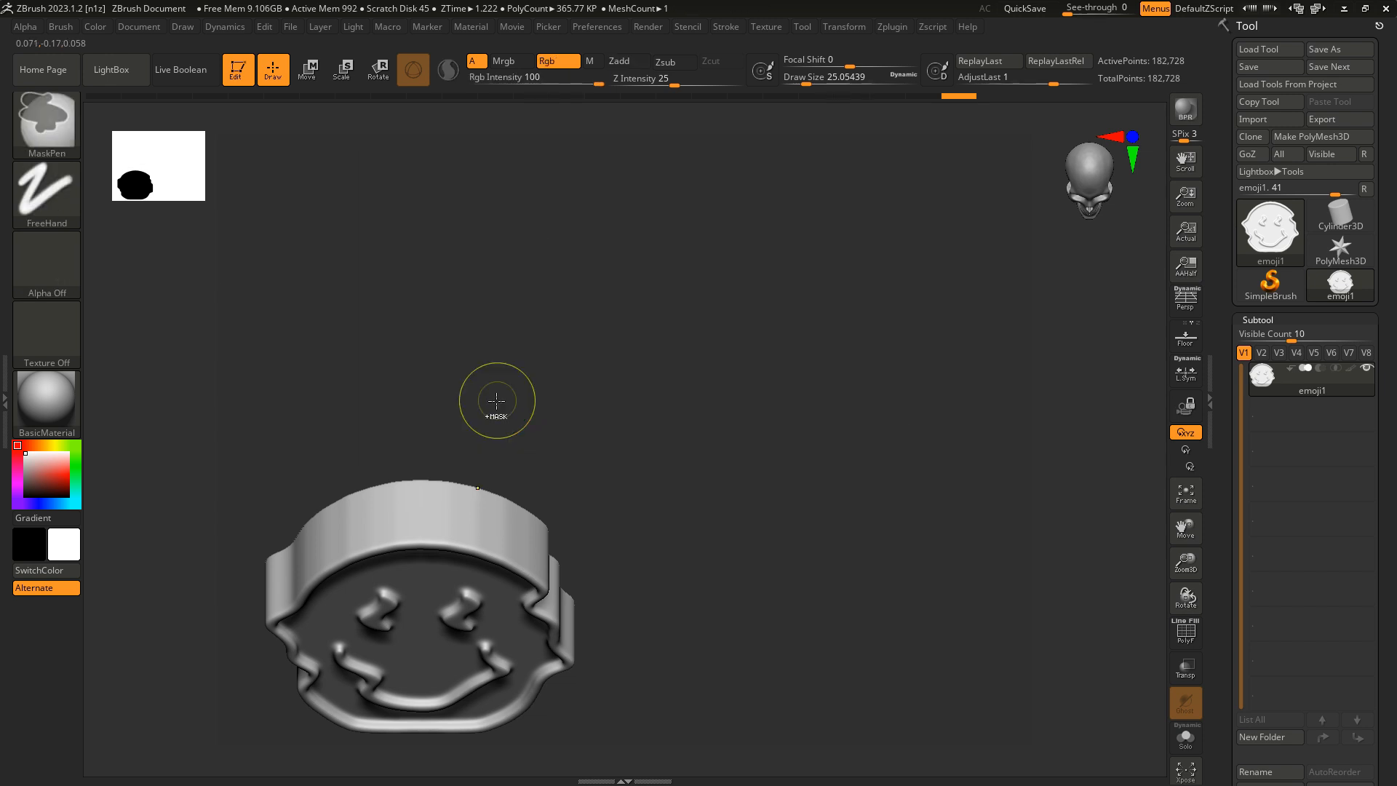
left_click(1099, 184)
left_click_drag(640, 516, 906, 393, "alt")
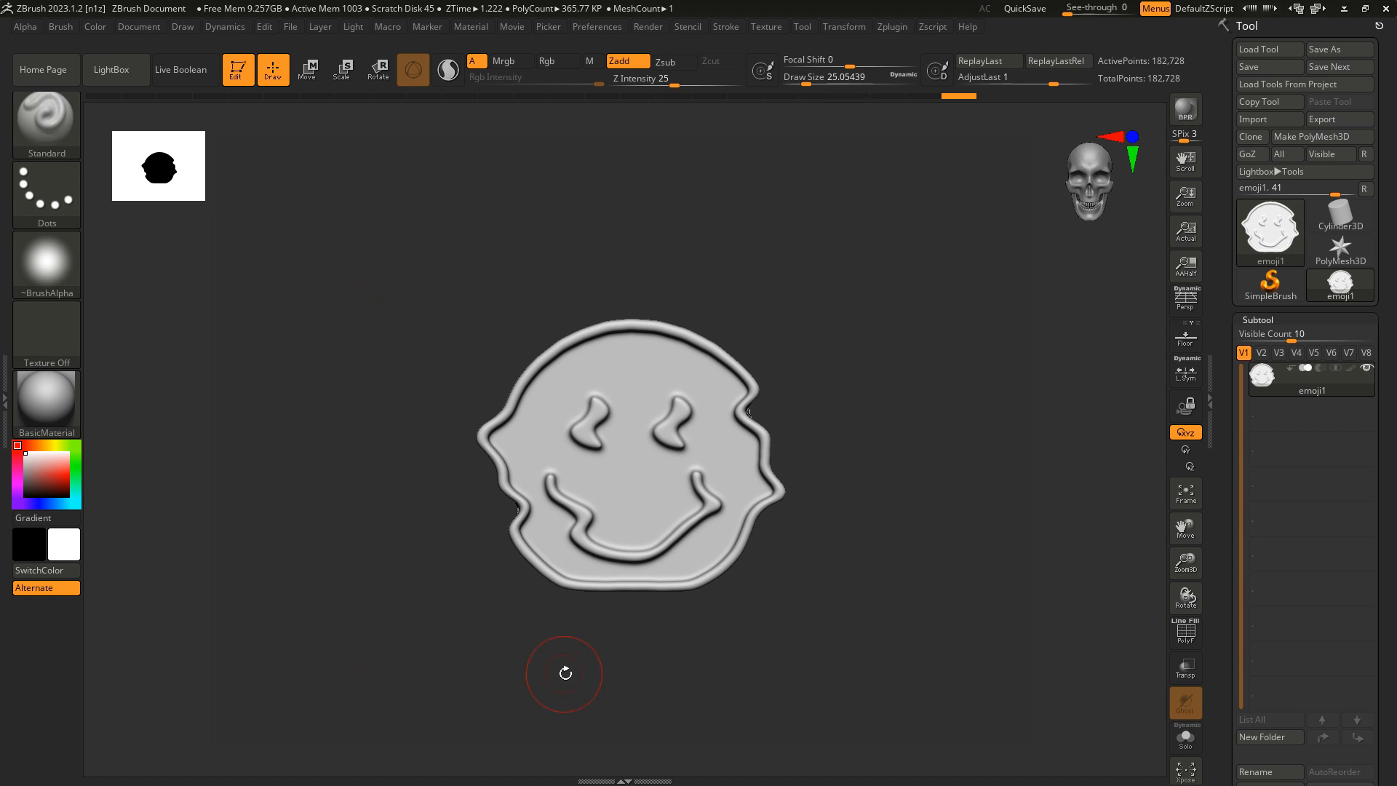
Reduce the brush draw size to about 12.9 and apply the Steel material to the emoji
key("s")
left_click_drag(938, 349, 936, 335)
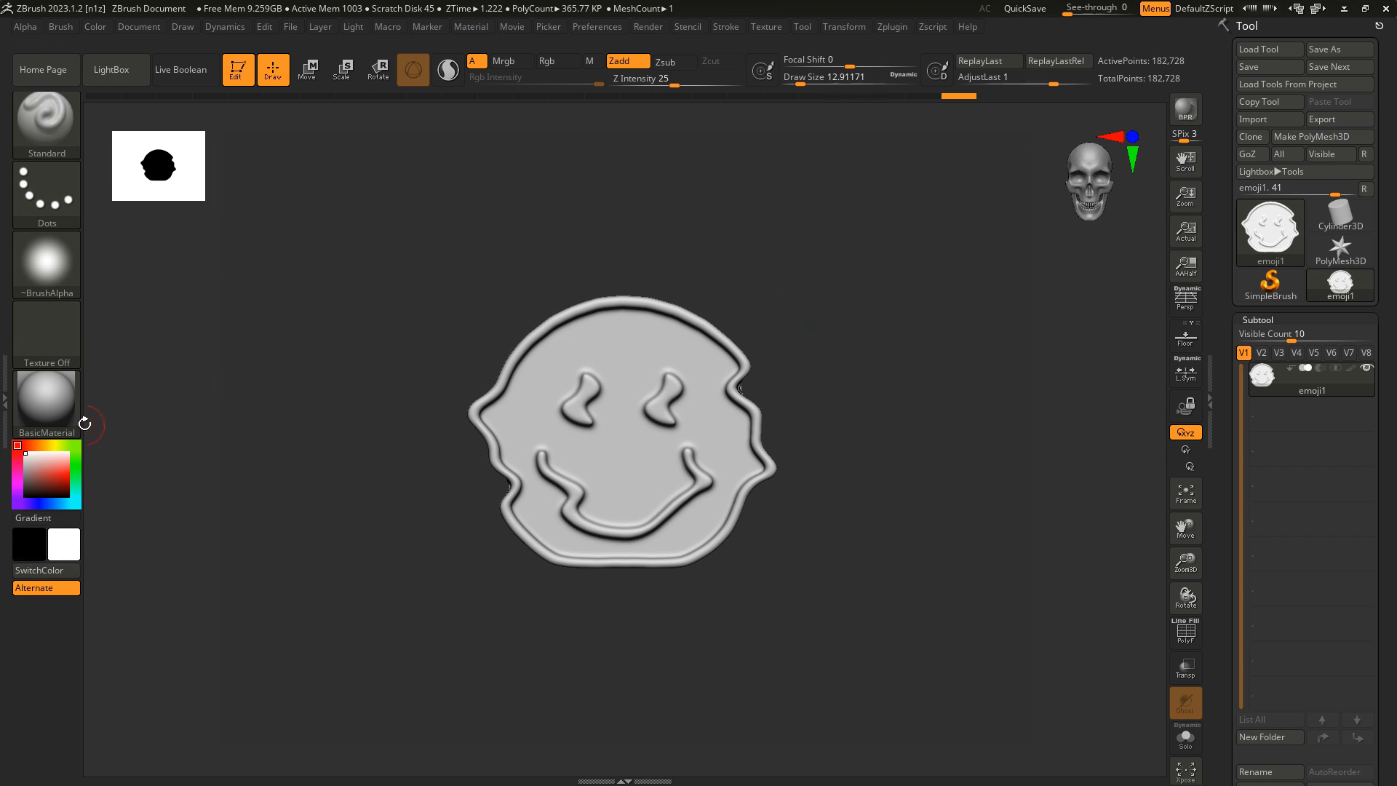
mouse_move(75, 423)
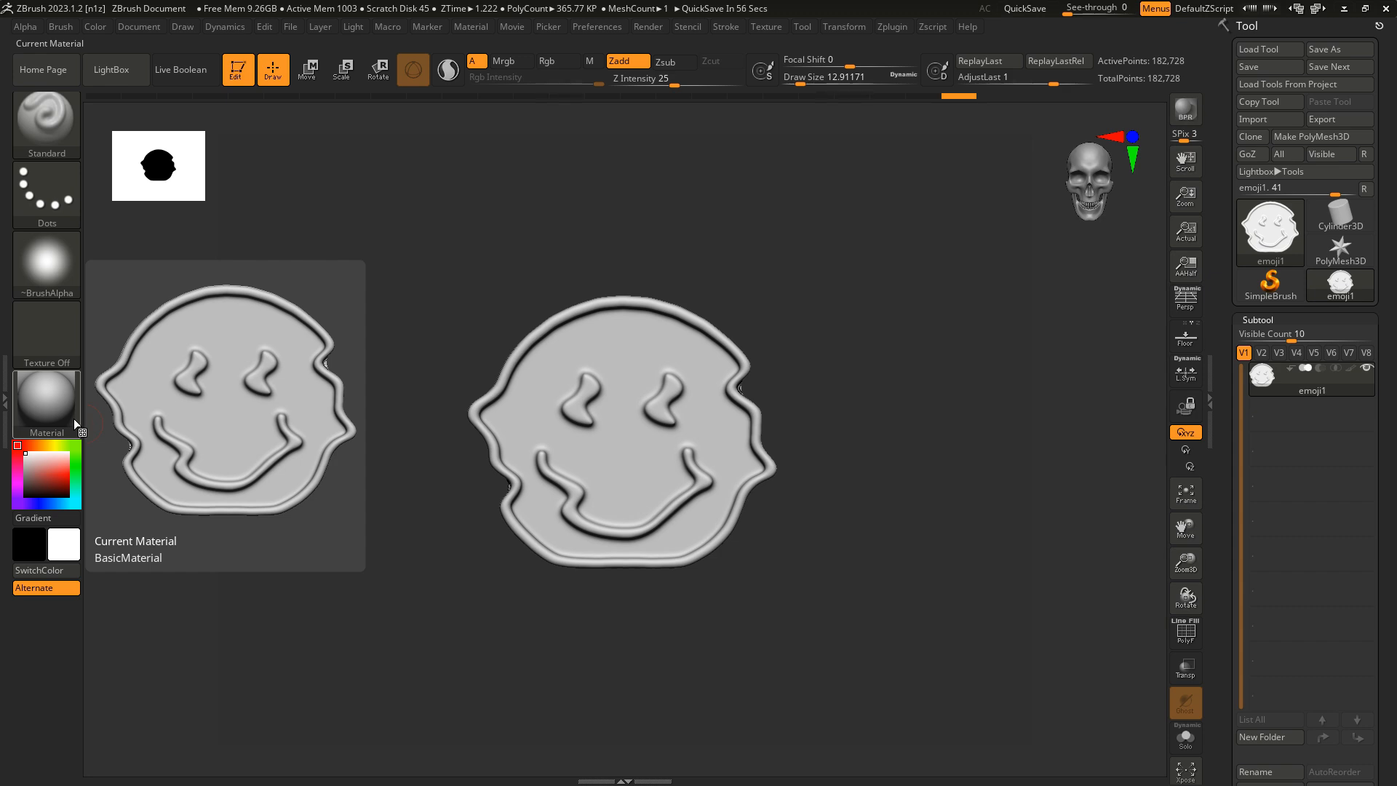
left_click(75, 423)
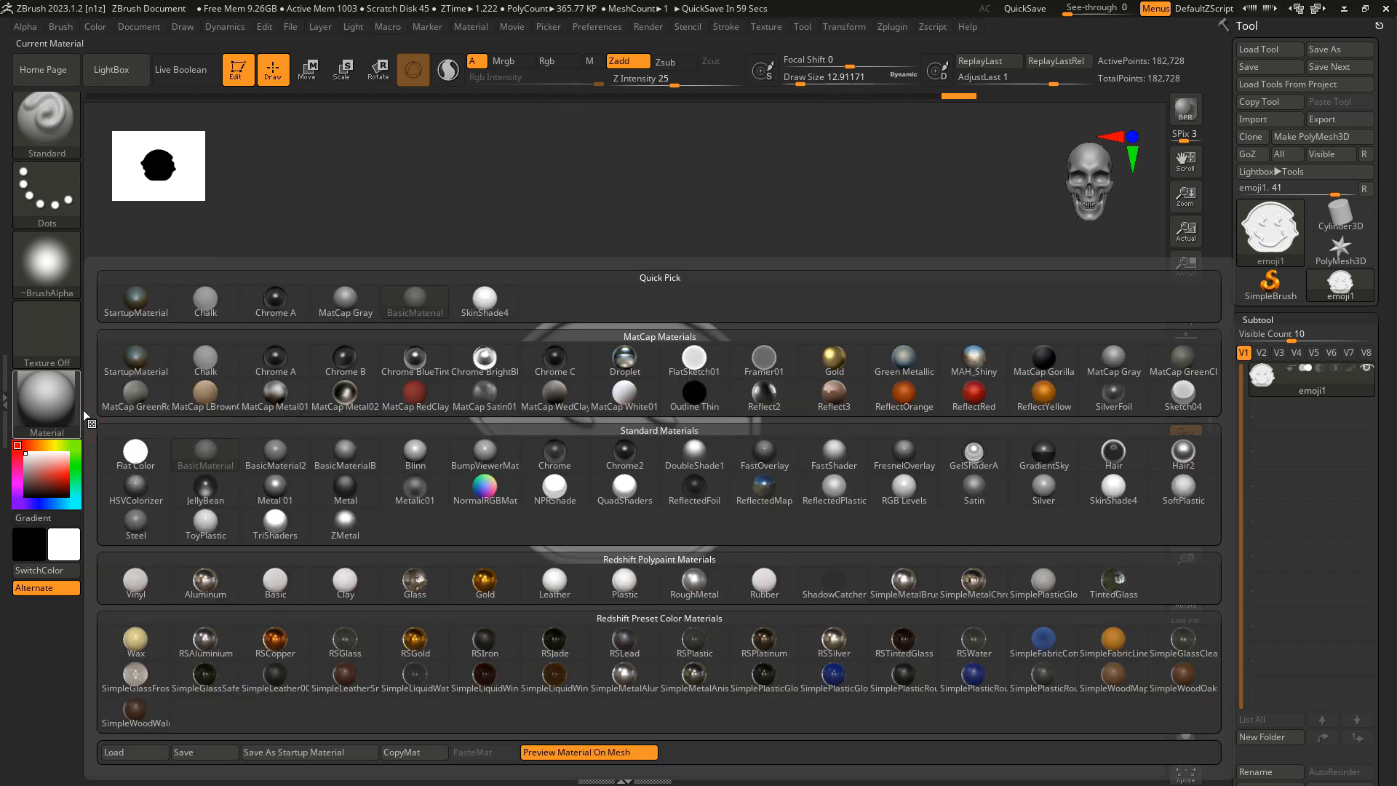
mouse_move(385, 471)
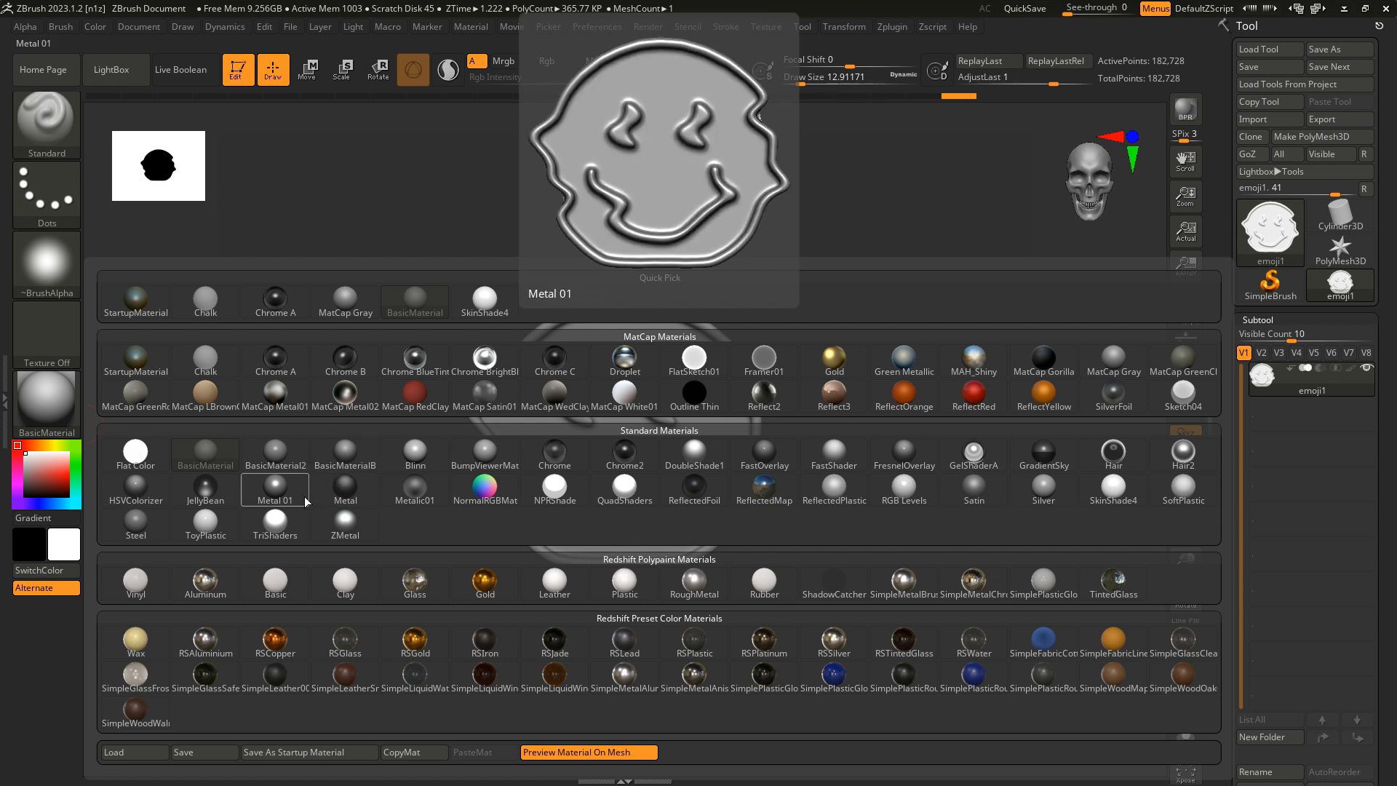
left_click(144, 539)
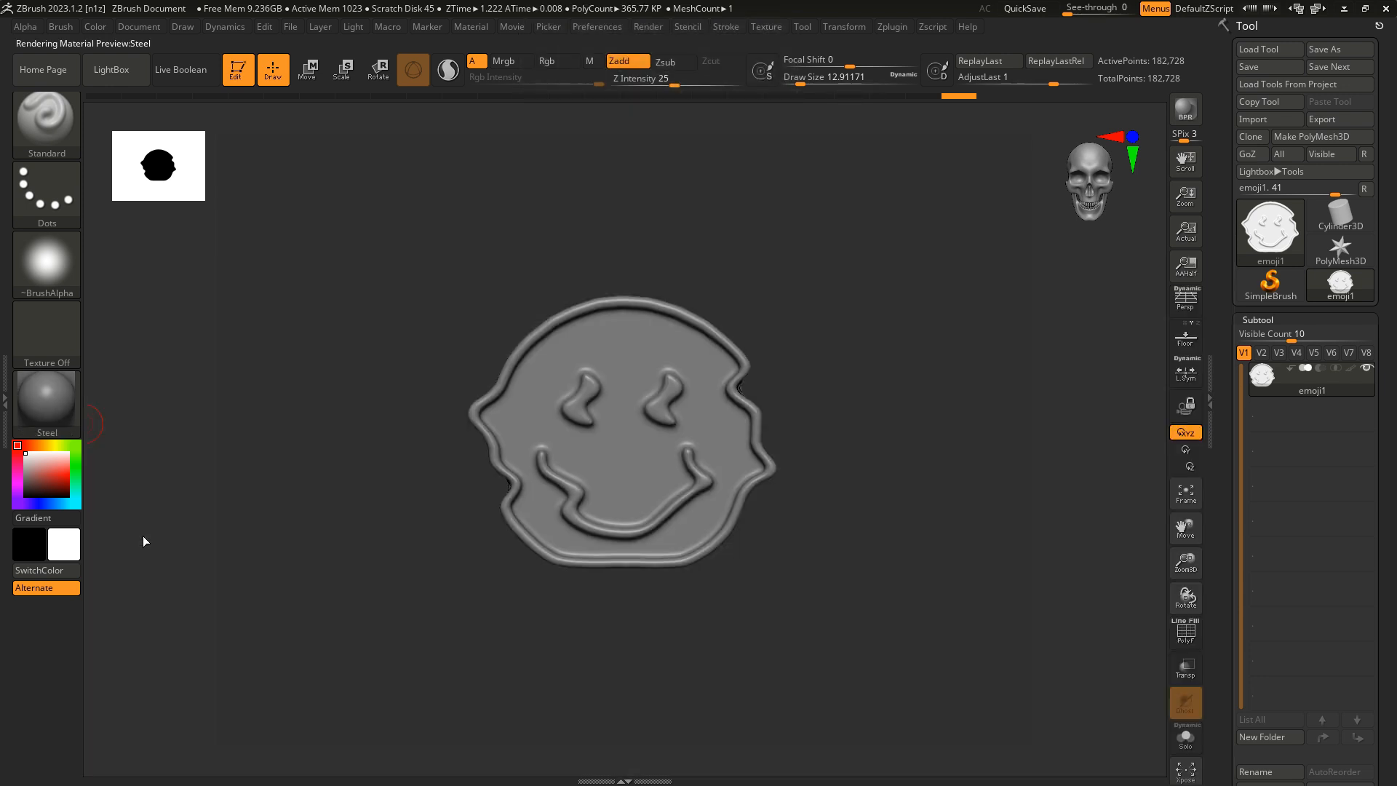
Load the RadialOverlay render preset from the LightBox render sets and render the emoji with BPR
left_click(100, 82)
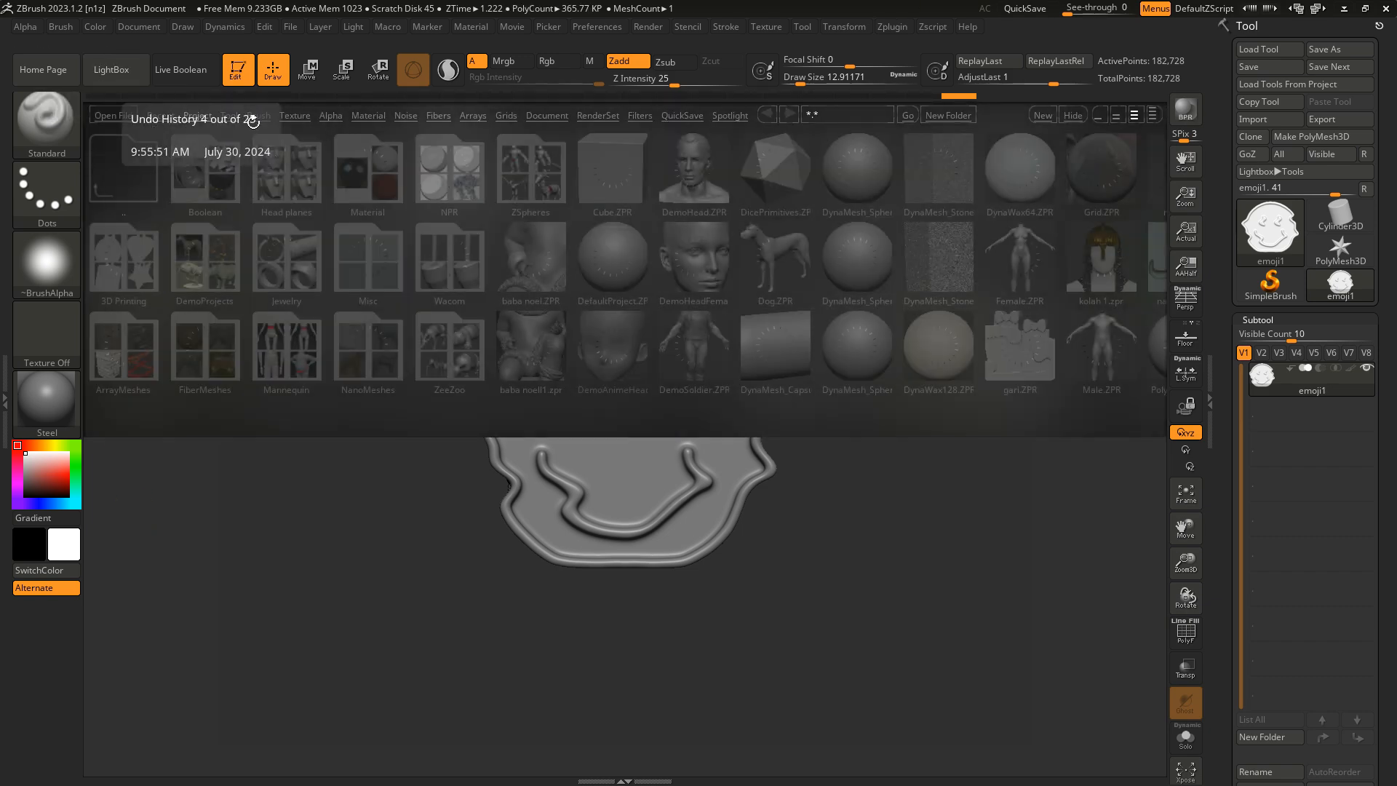
left_click(599, 116)
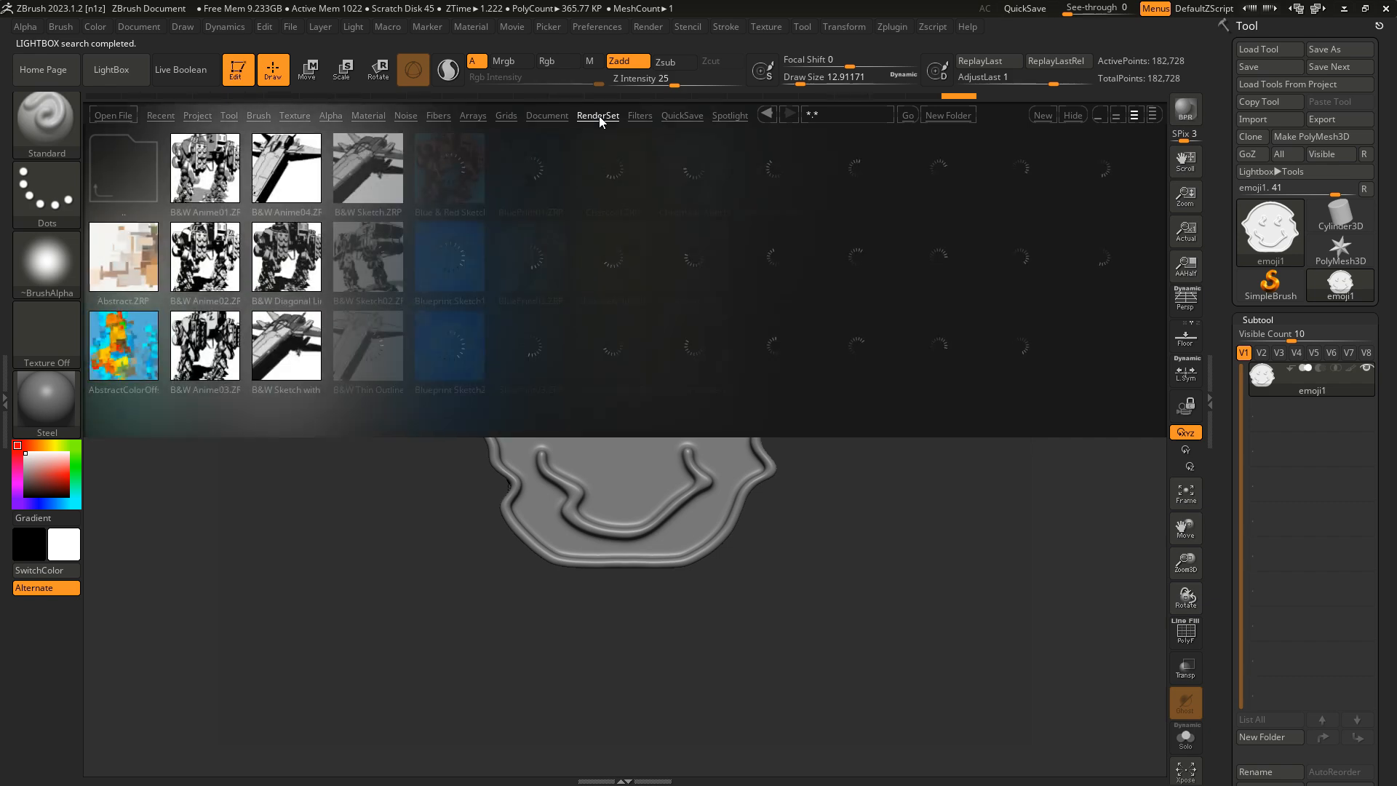
left_click_drag(911, 390, 456, 387)
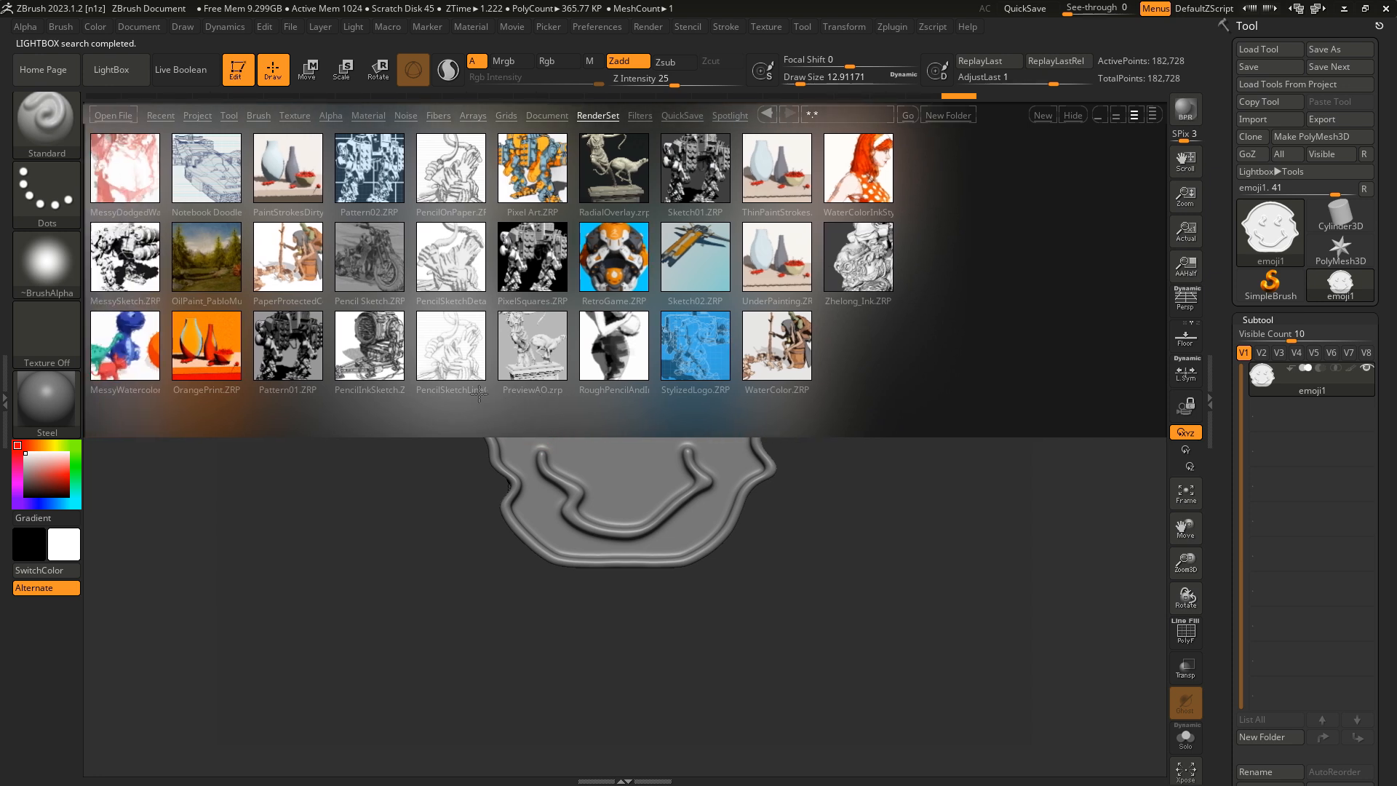
double_click(613, 180)
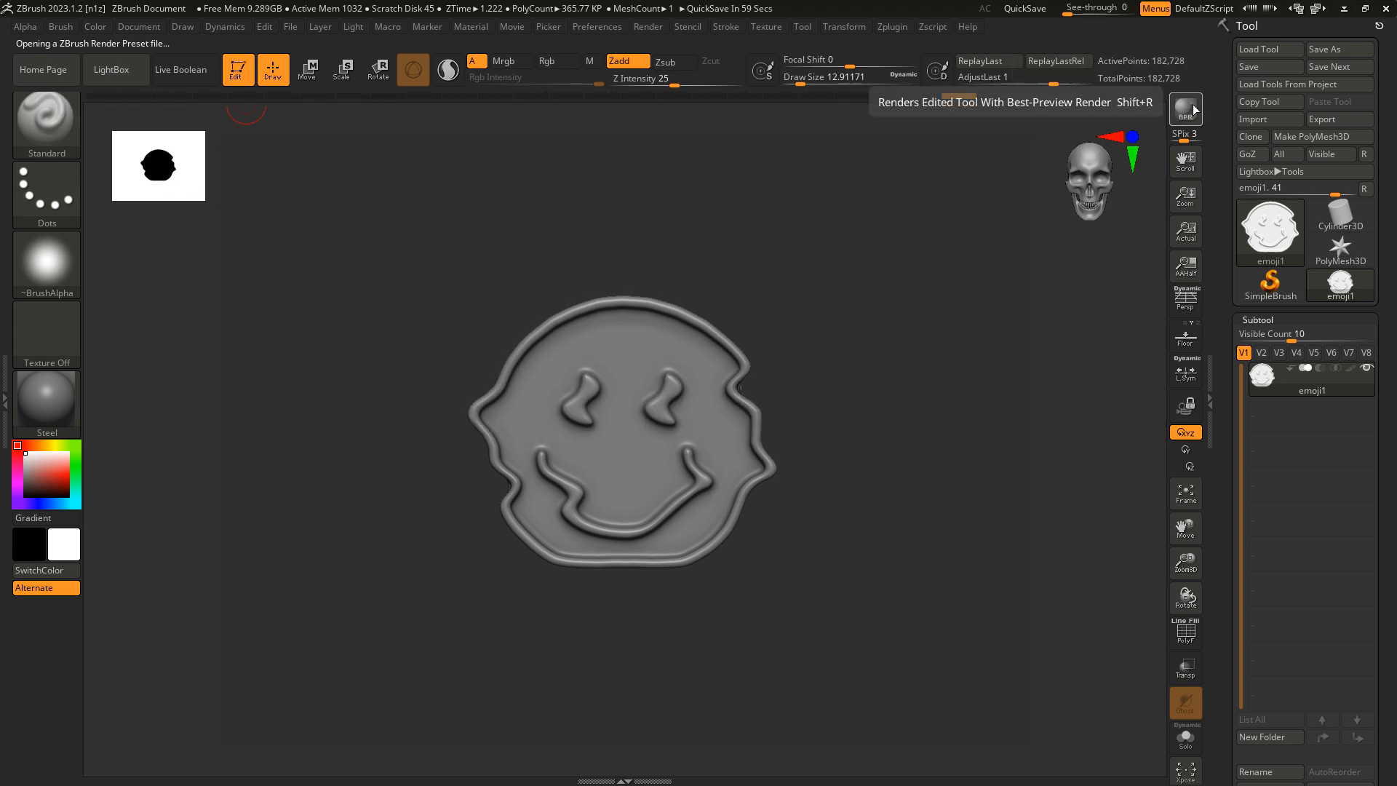
left_click(1186, 108)
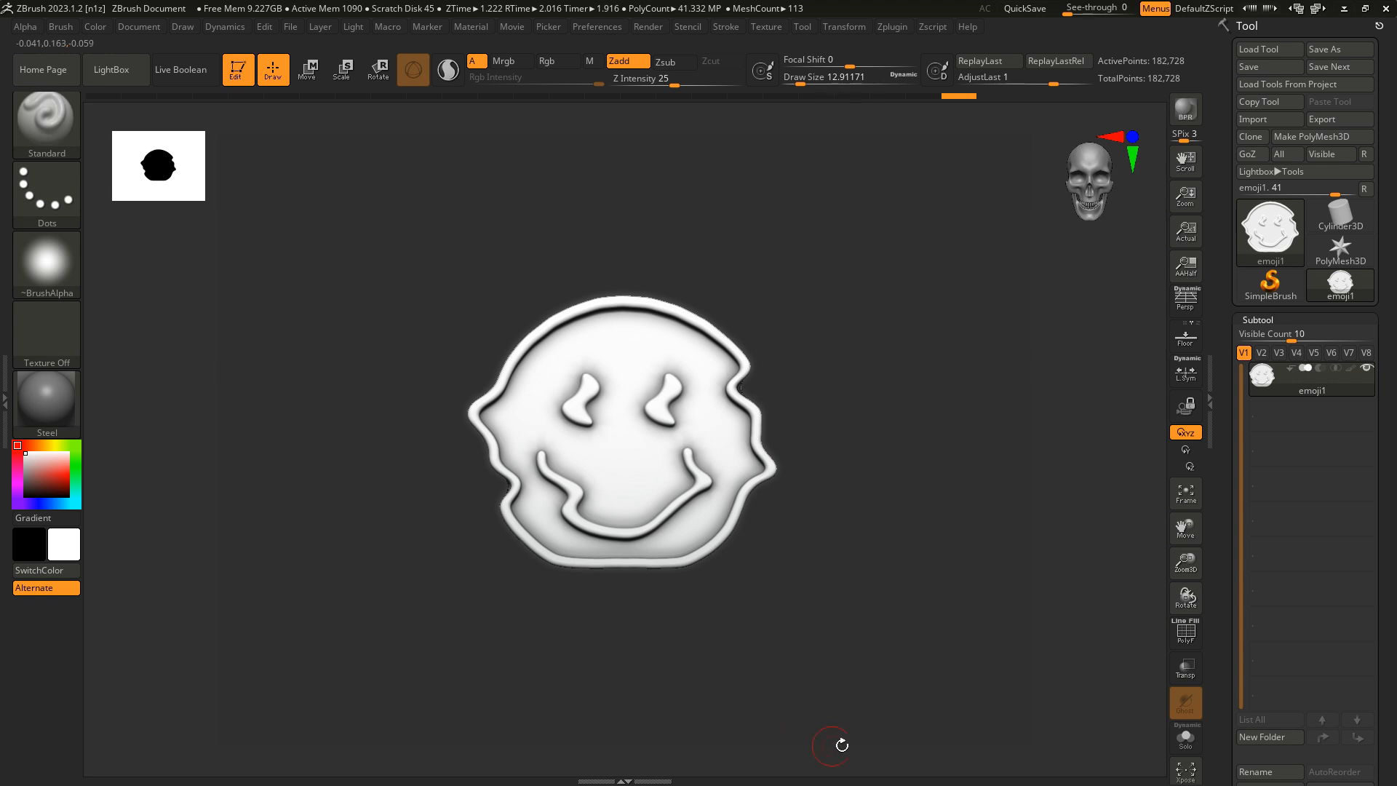
Set the current color to a bright red for the emoji model
left_click(55, 474)
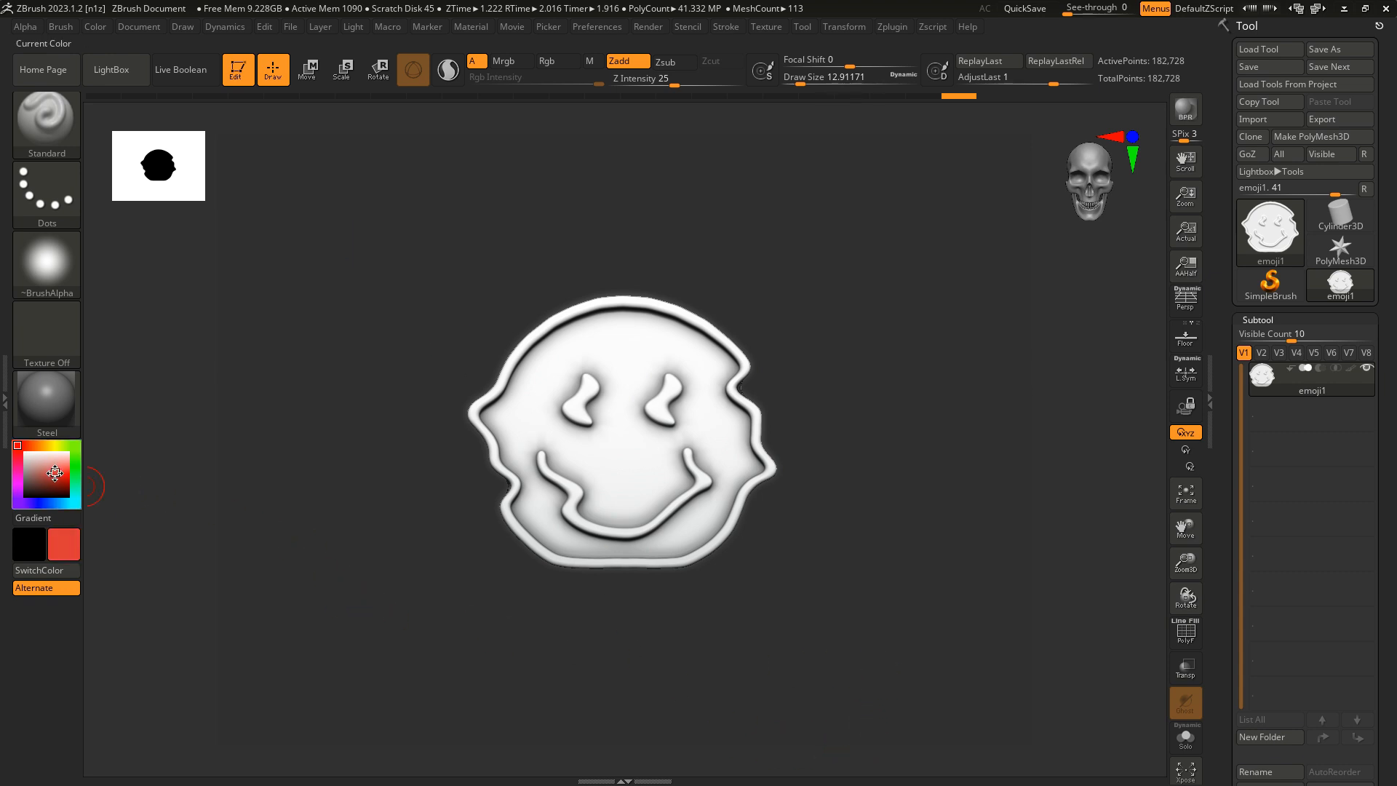
mouse_move(51, 474)
left_mouse_down()
mouse_move(67, 451)
mouse_move(65, 469)
left_mouse_up()
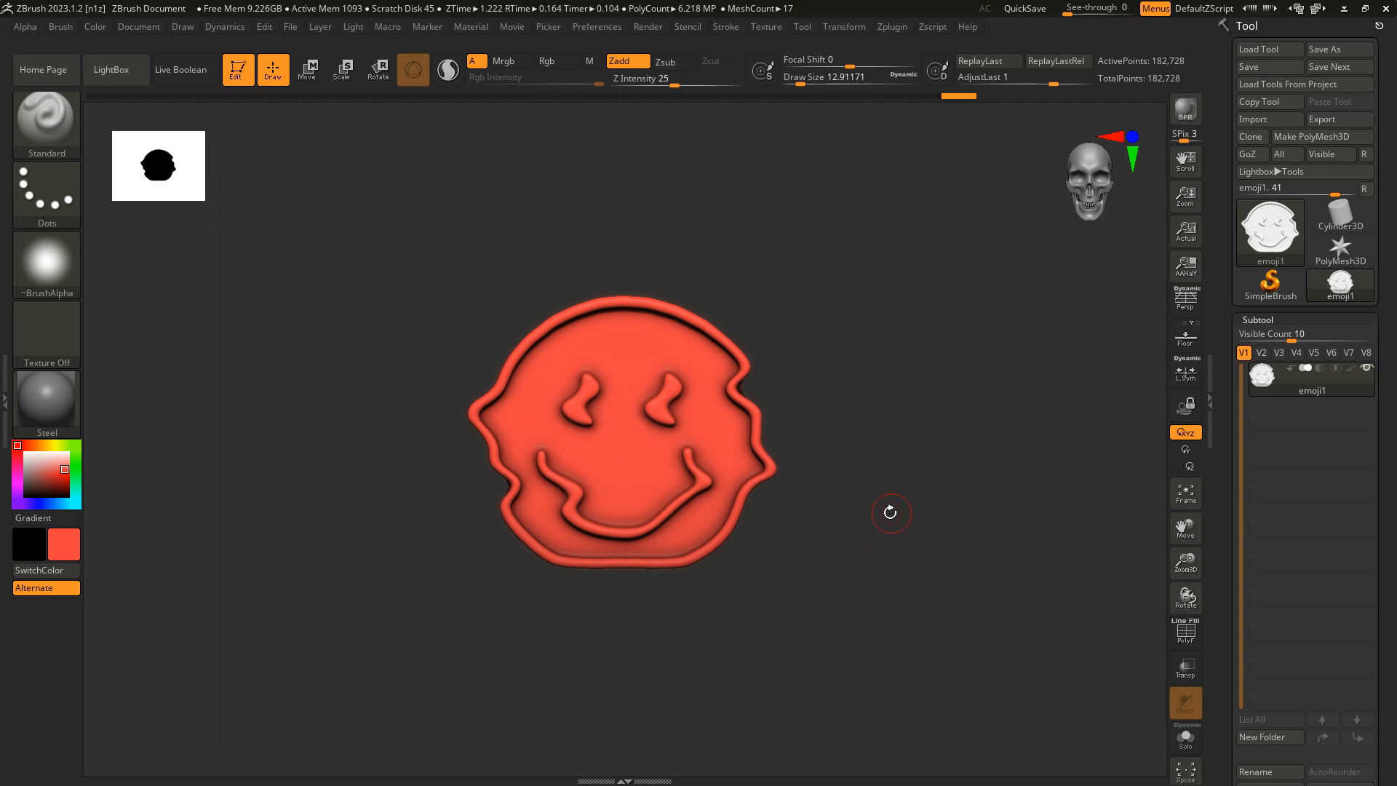
Load the PreviewAO render preset from the LightBox render sets and render the red emoji with BPR
left_click(115, 80)
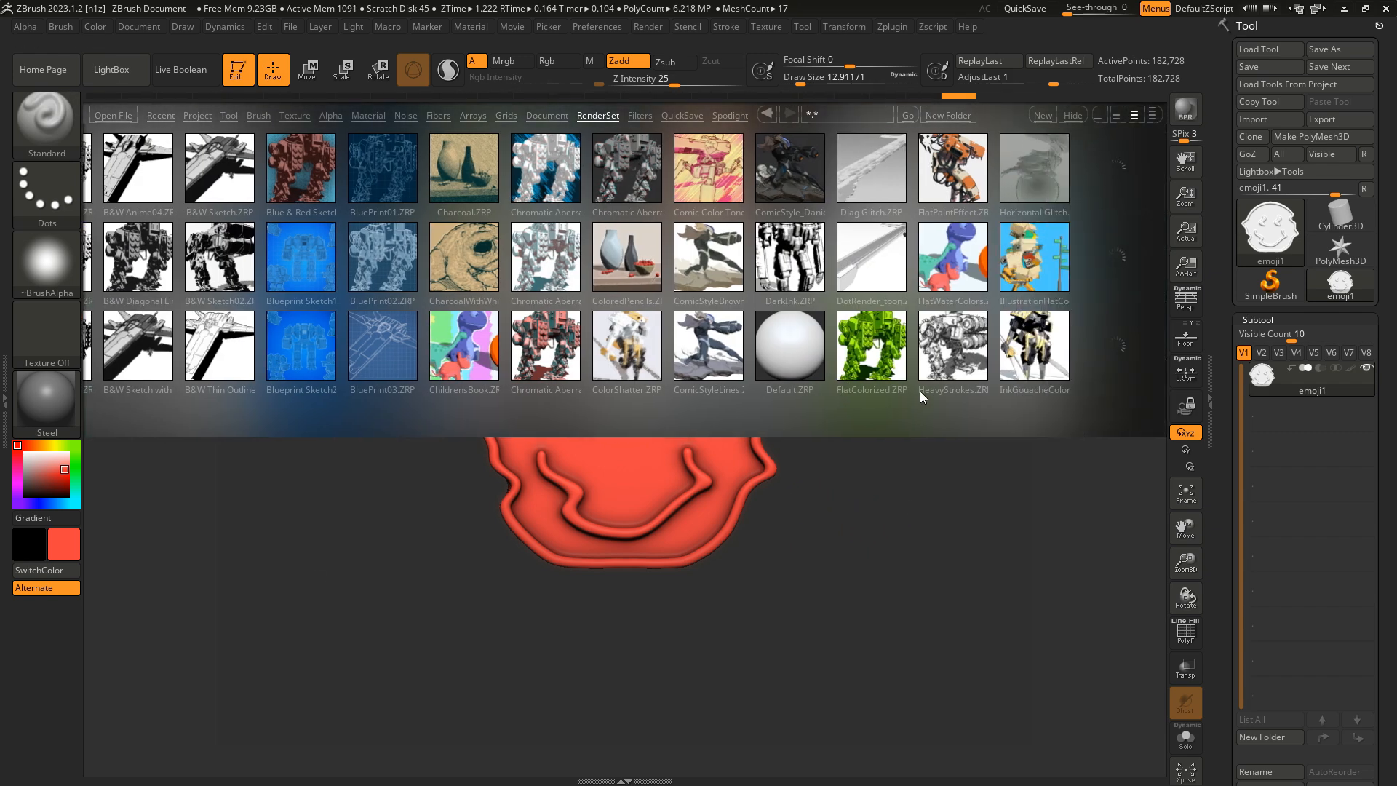
left_click_drag(919, 390, 501, 425)
double_click(481, 357)
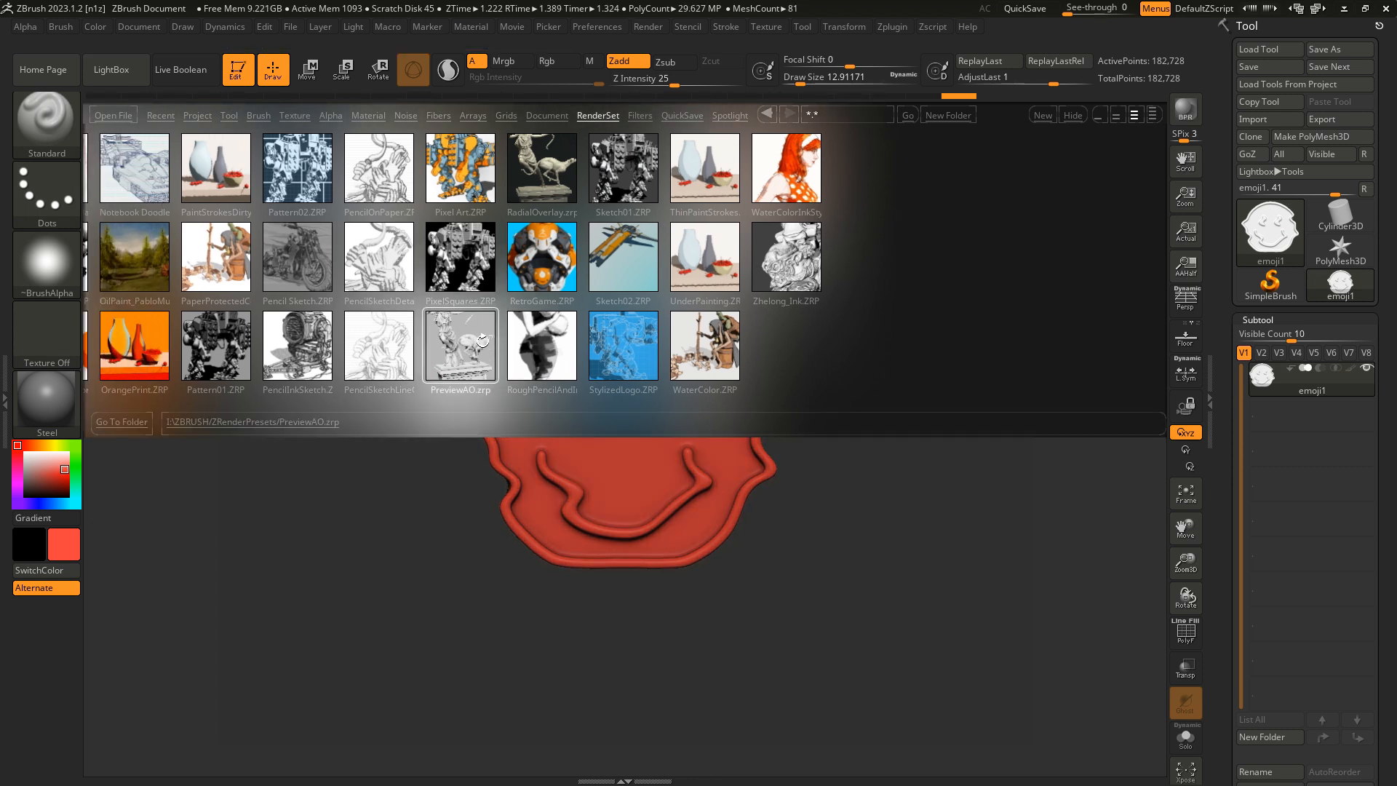
left_click(121, 73)
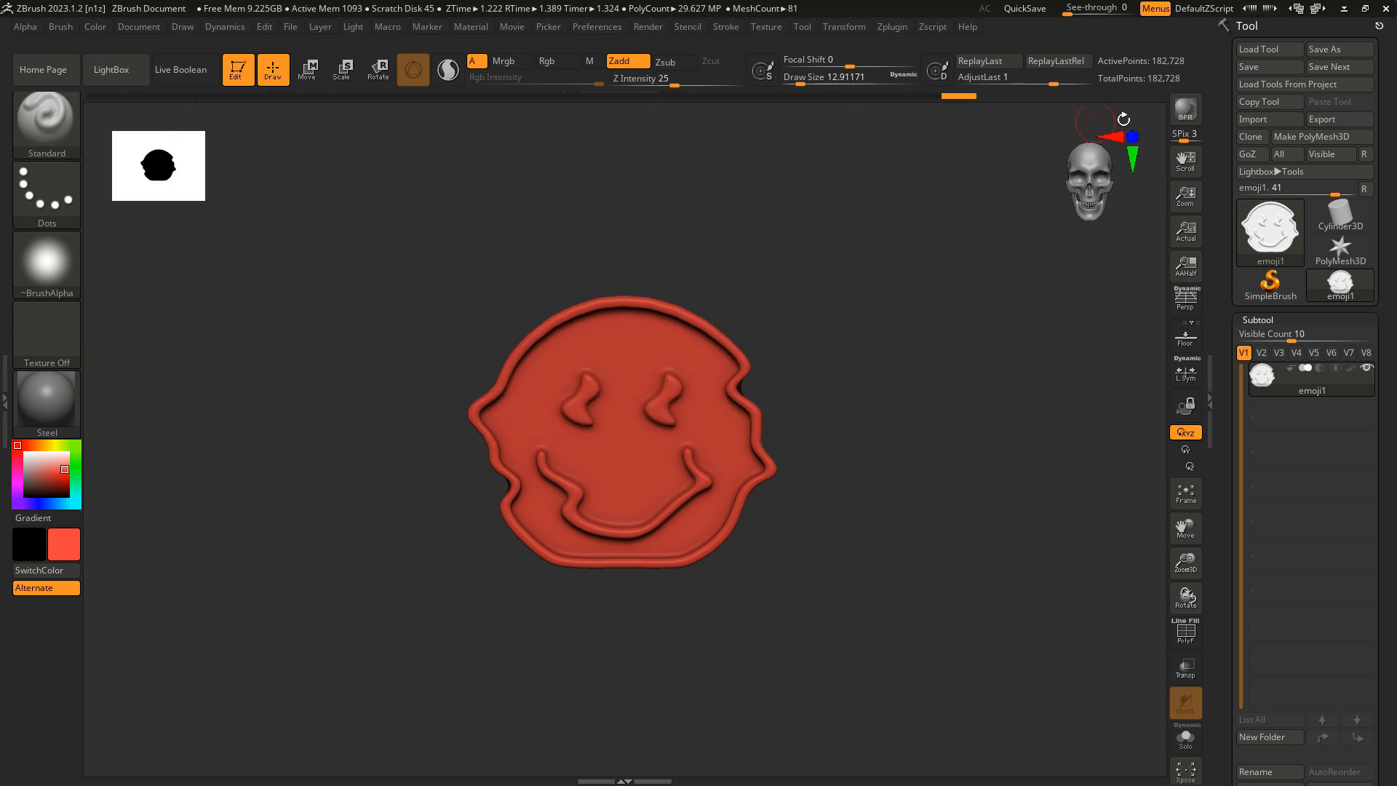
left_click(1190, 107)
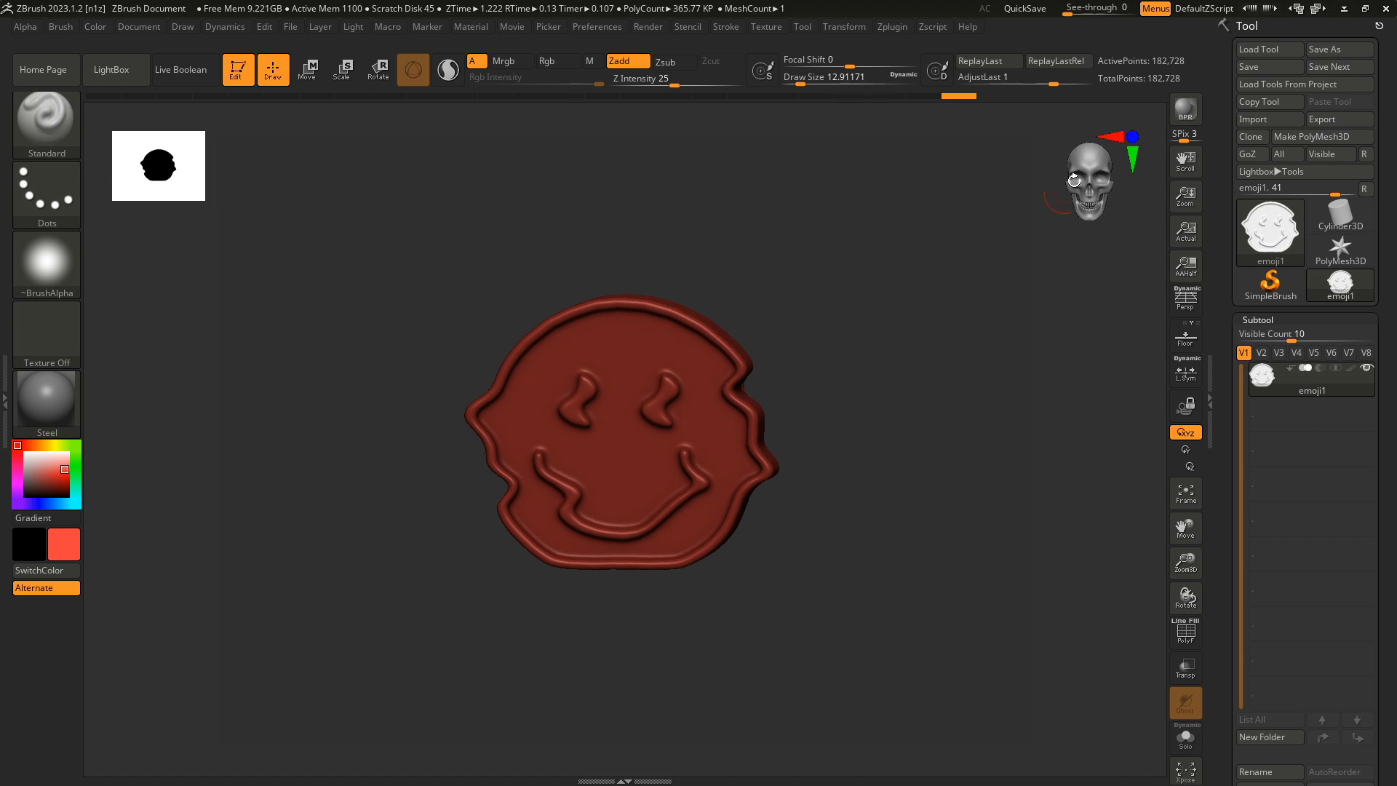
Render the red emoji with BPR from the front and from a slightly turned angle
left_click(1186, 108)
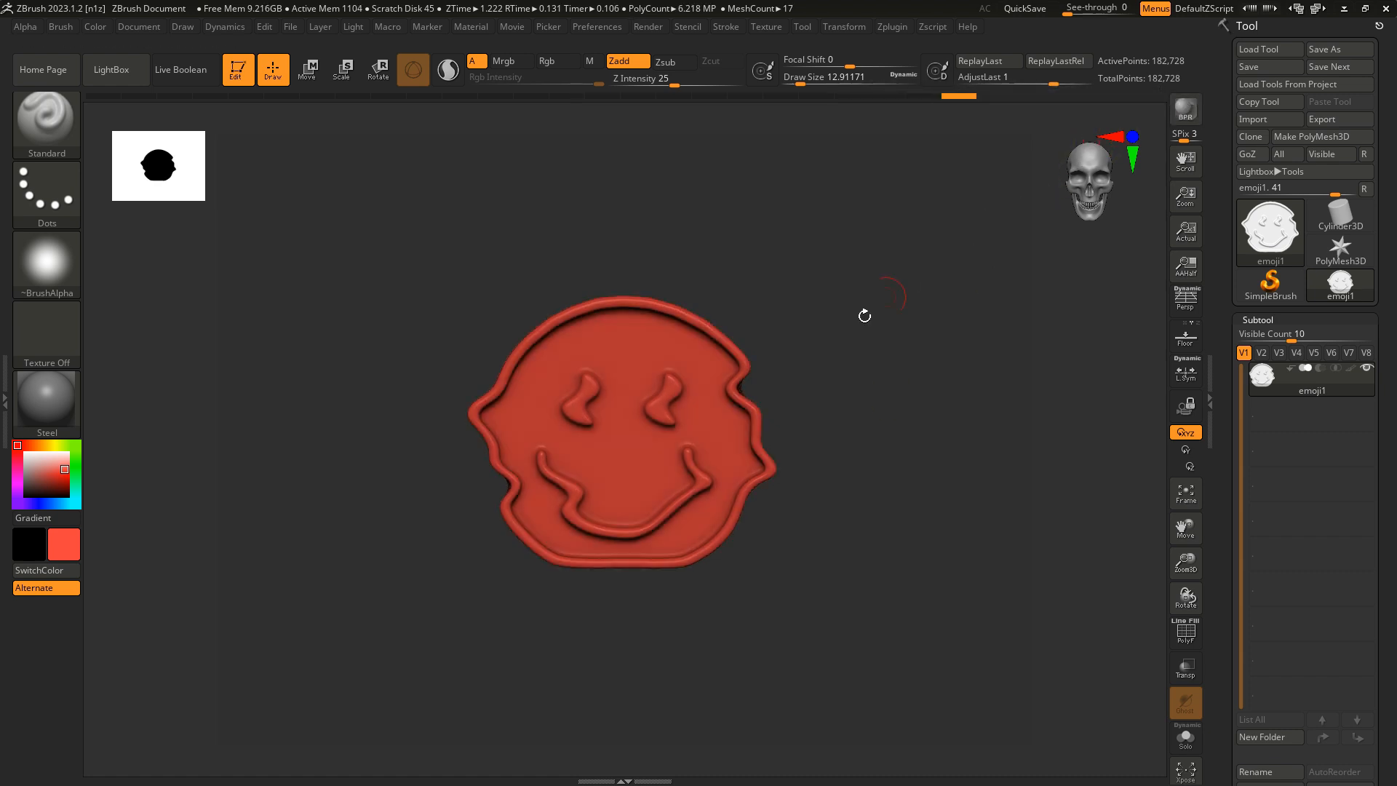
left_click_drag(714, 594, 680, 591)
left_click(1179, 107)
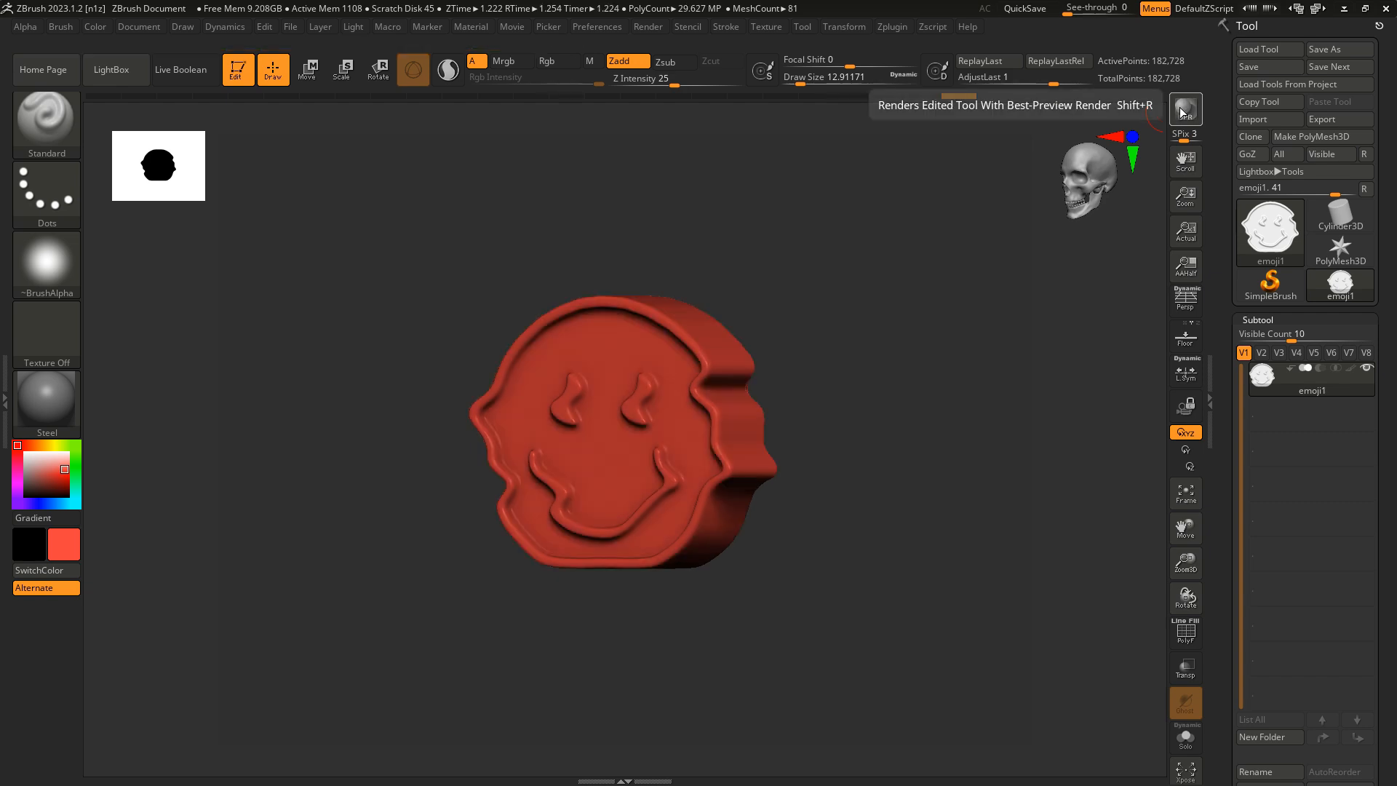
left_click_drag(1059, 206, 1057, 206)
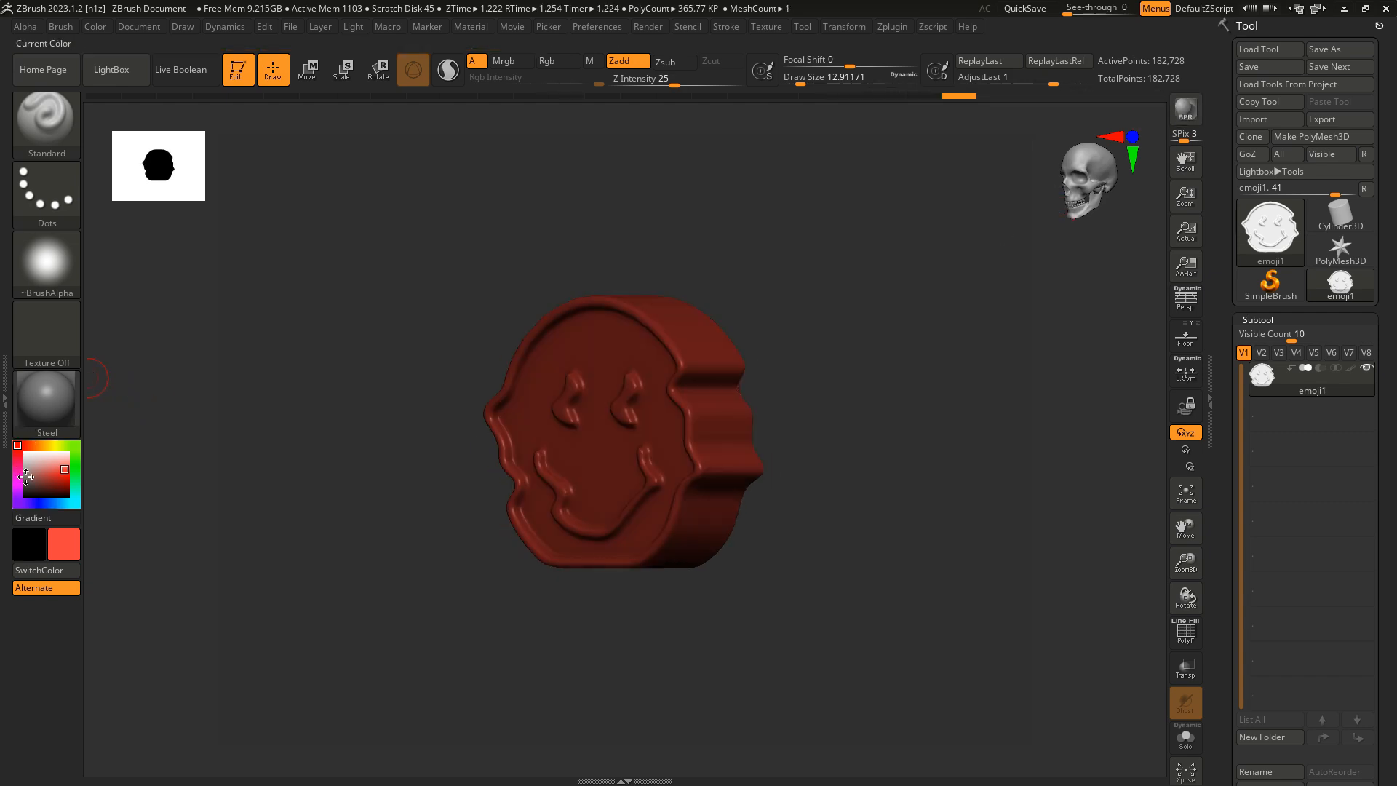
Set the current color to white and apply the JellyBean material to the emoji
left_click_drag(33, 481, 20, 453)
left_click(35, 403)
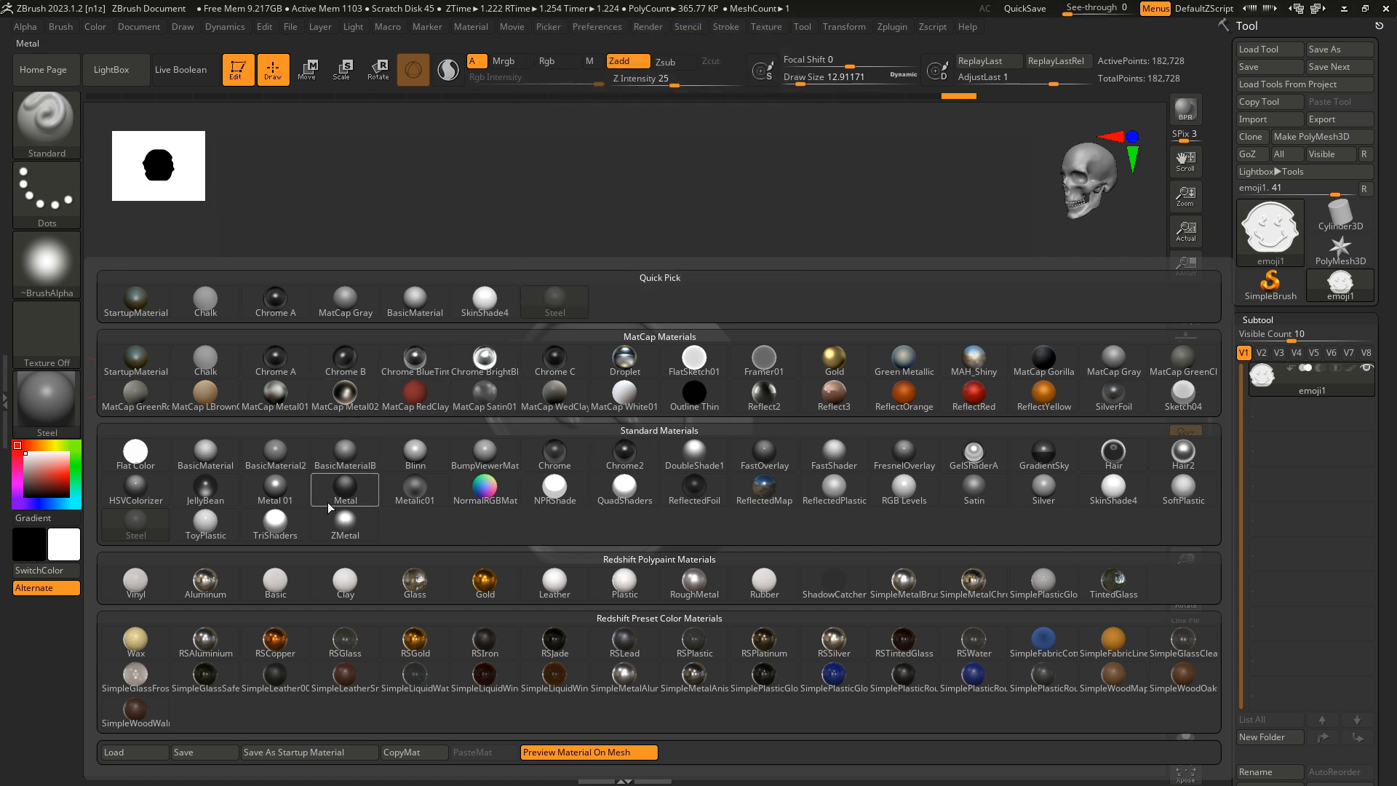
left_click(222, 500)
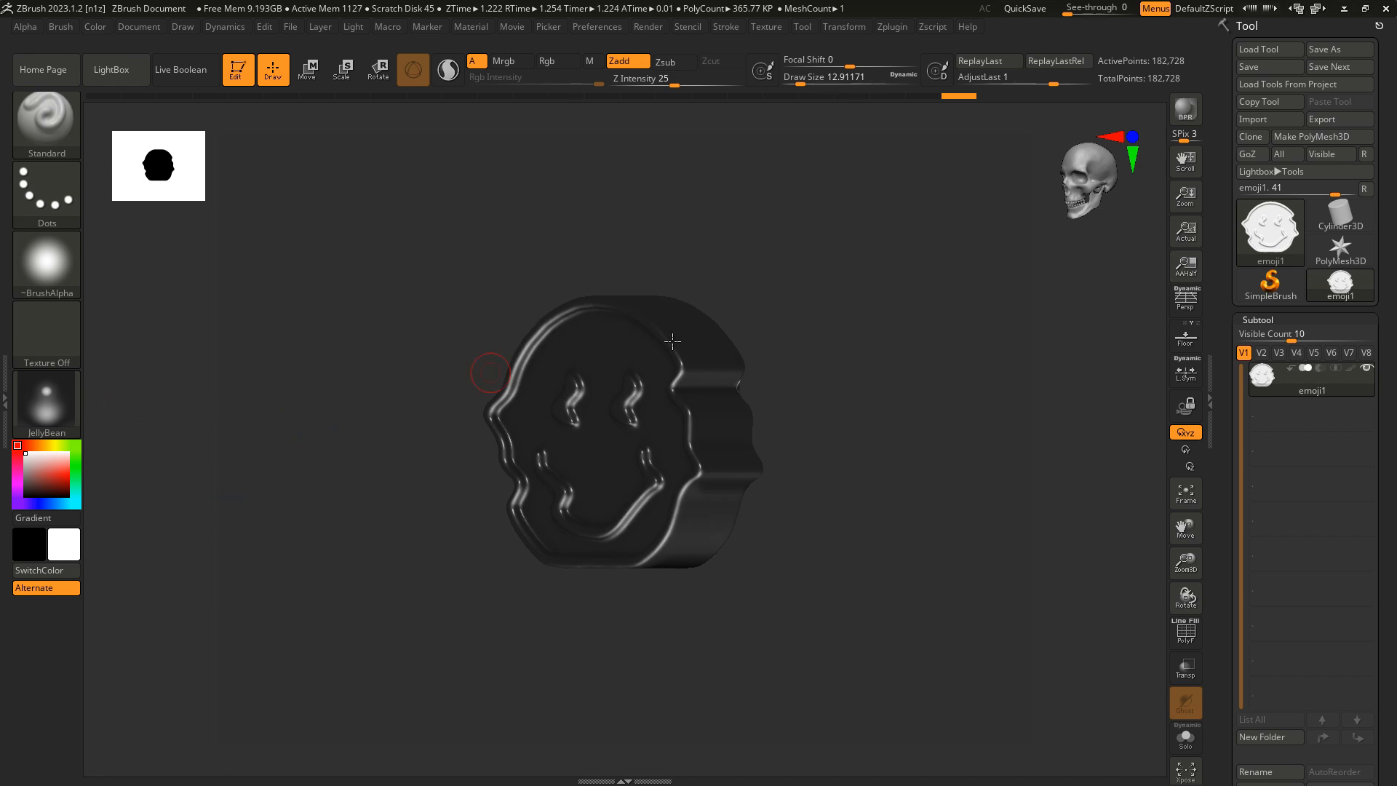
Render the JellyBean emoji with BPR from the angled view and from the front
left_click(1187, 110)
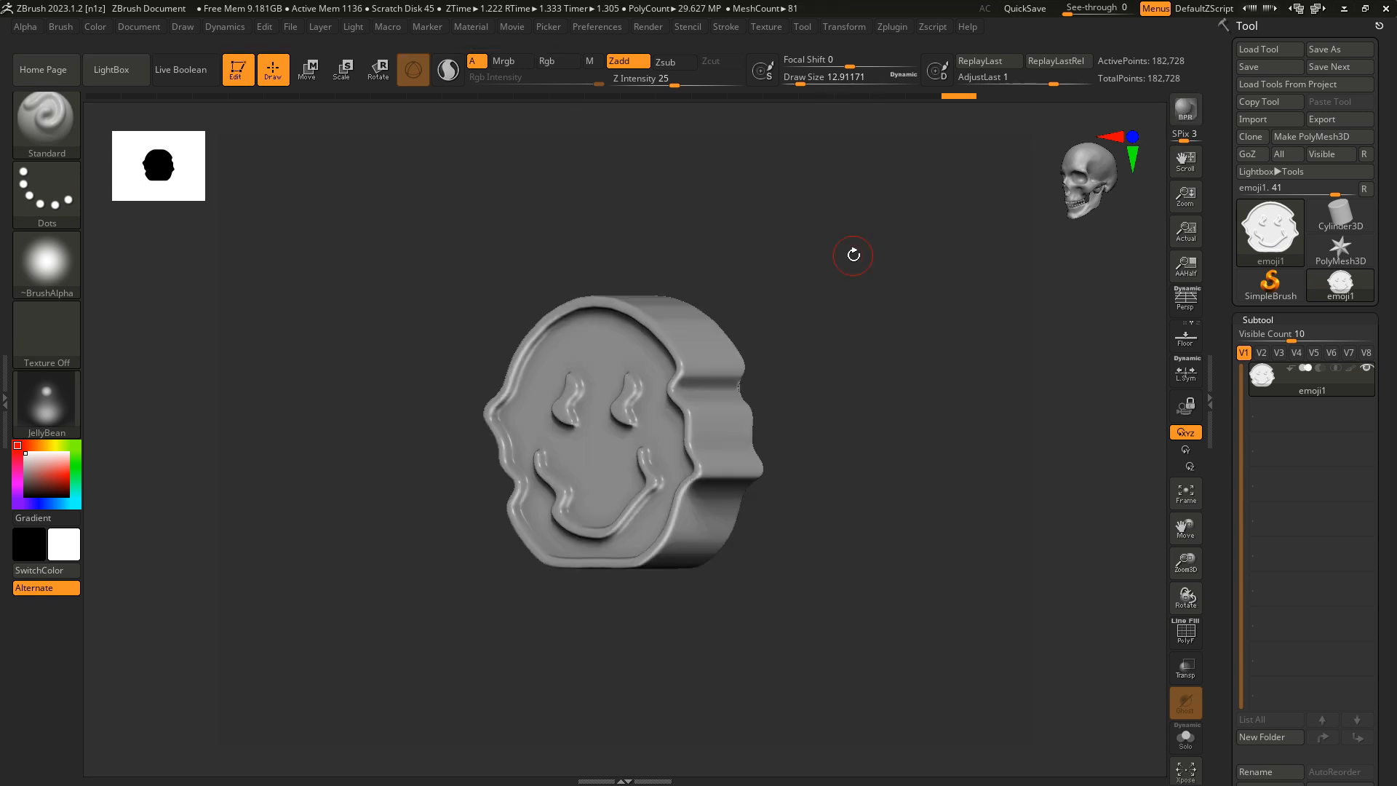
left_click(1124, 187)
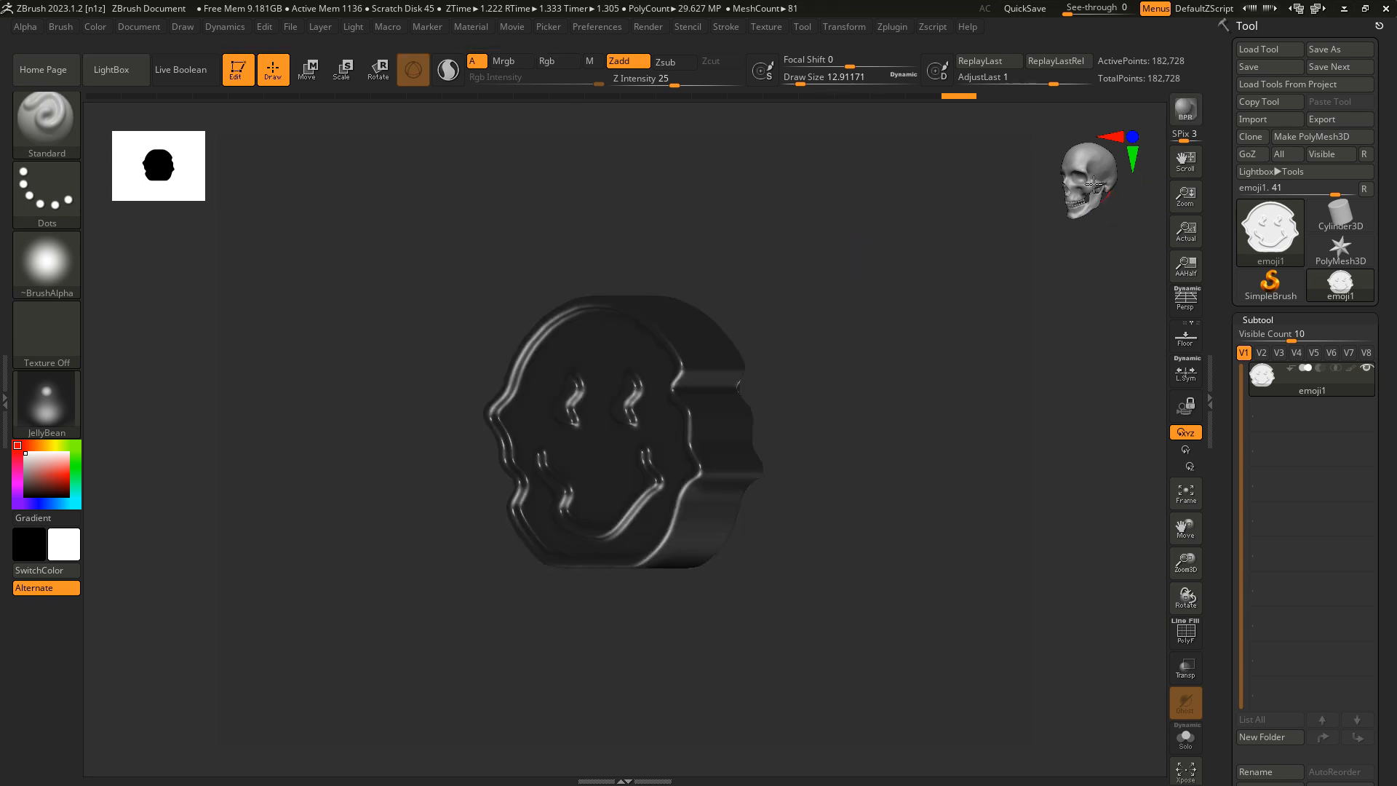
left_click(1186, 111)
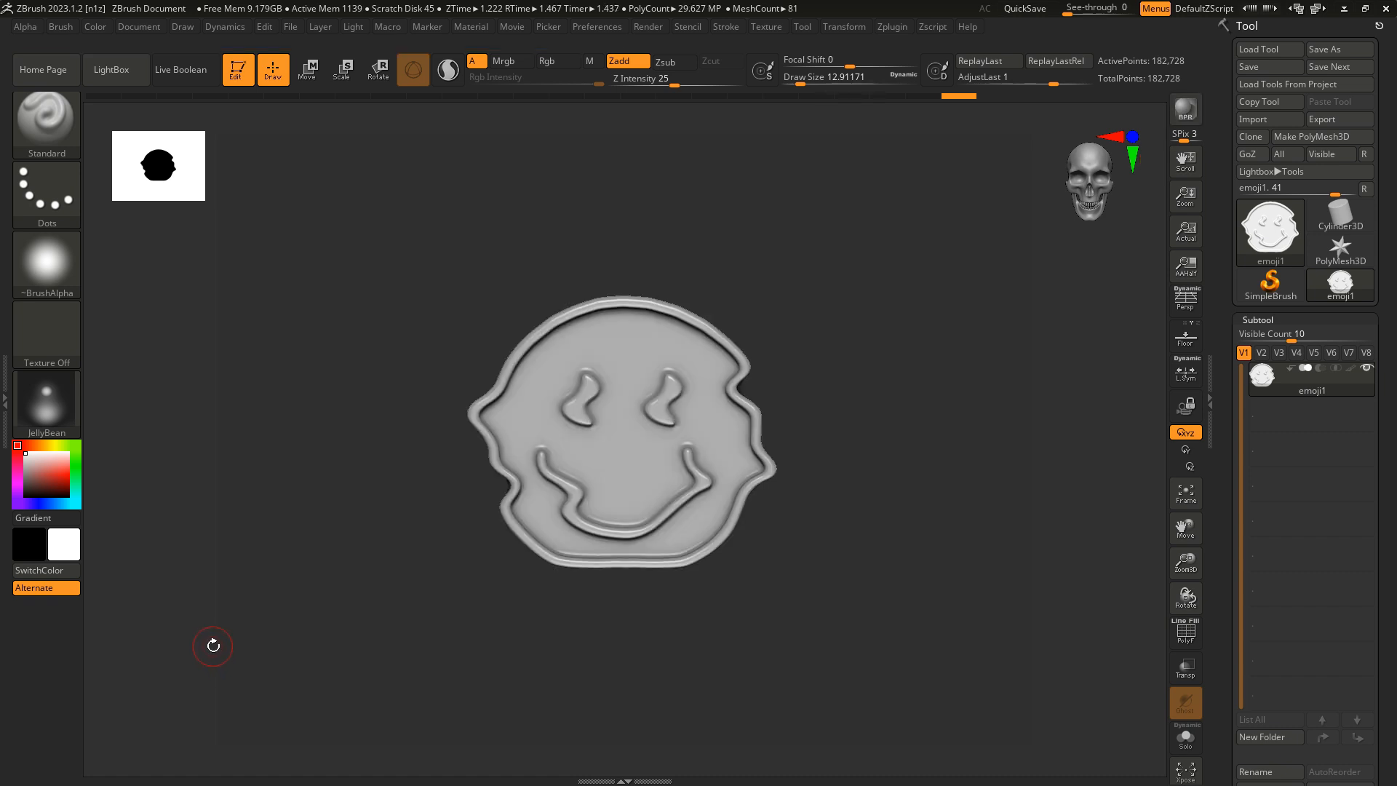
left_click_drag(213, 645, 225, 647)
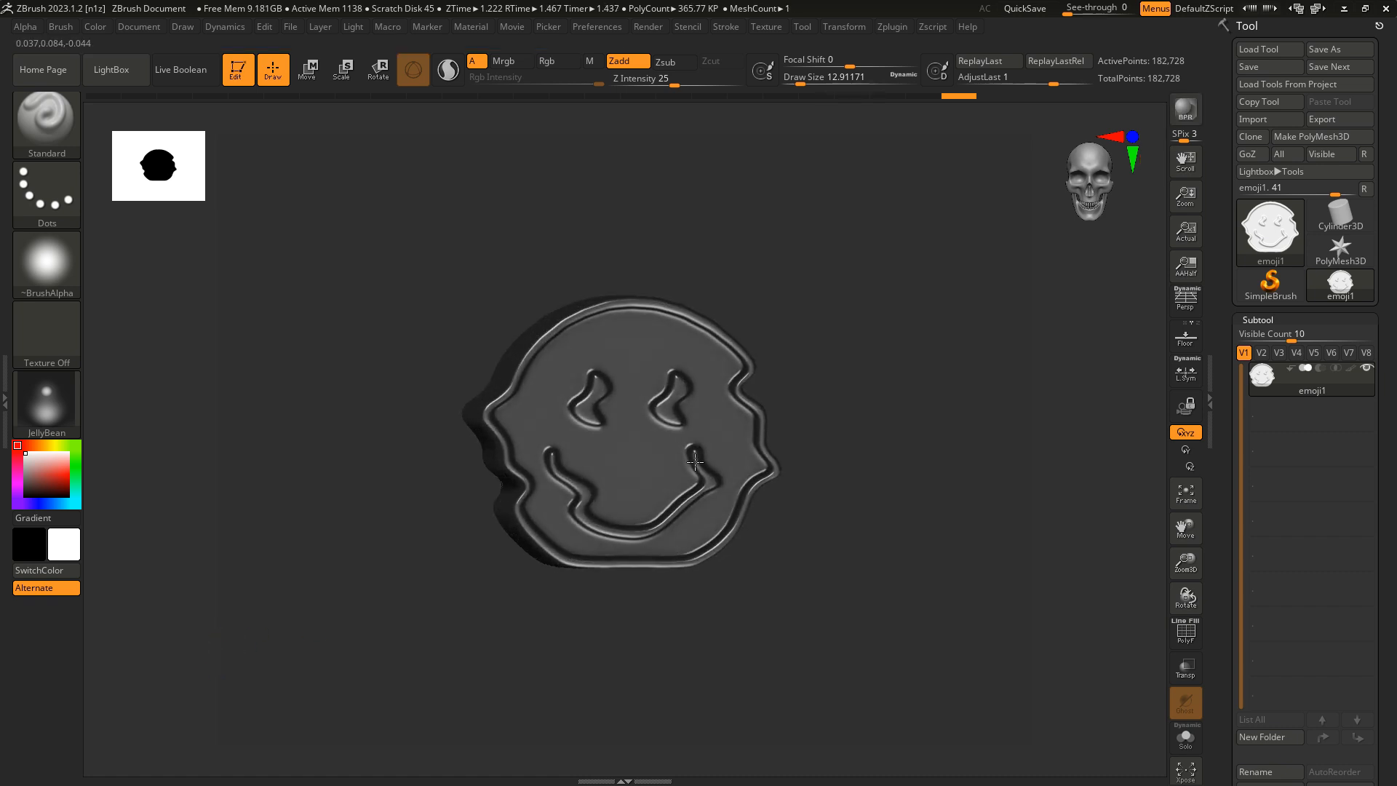
left_click(1065, 201)
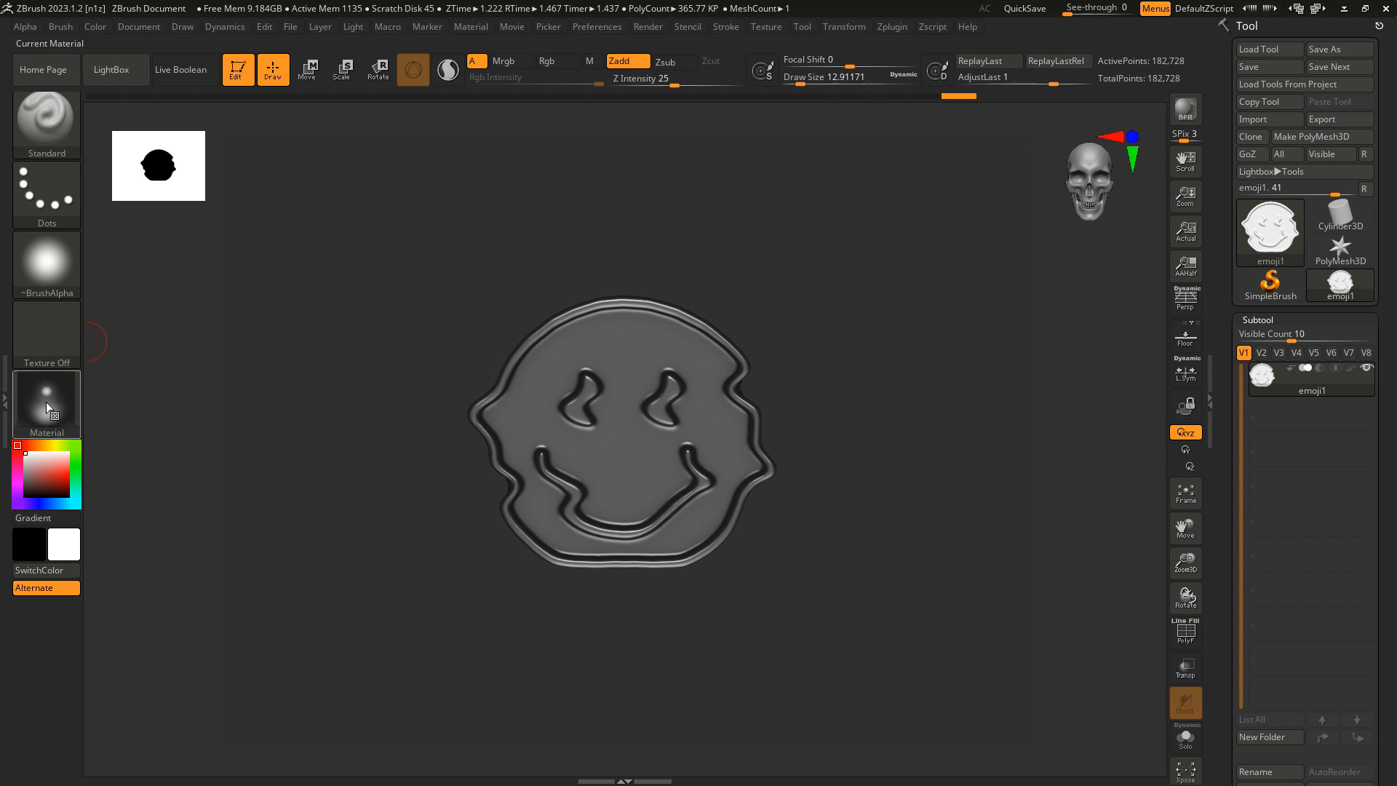
Apply the Chalk material to the emoji
mouse_move(42, 410)
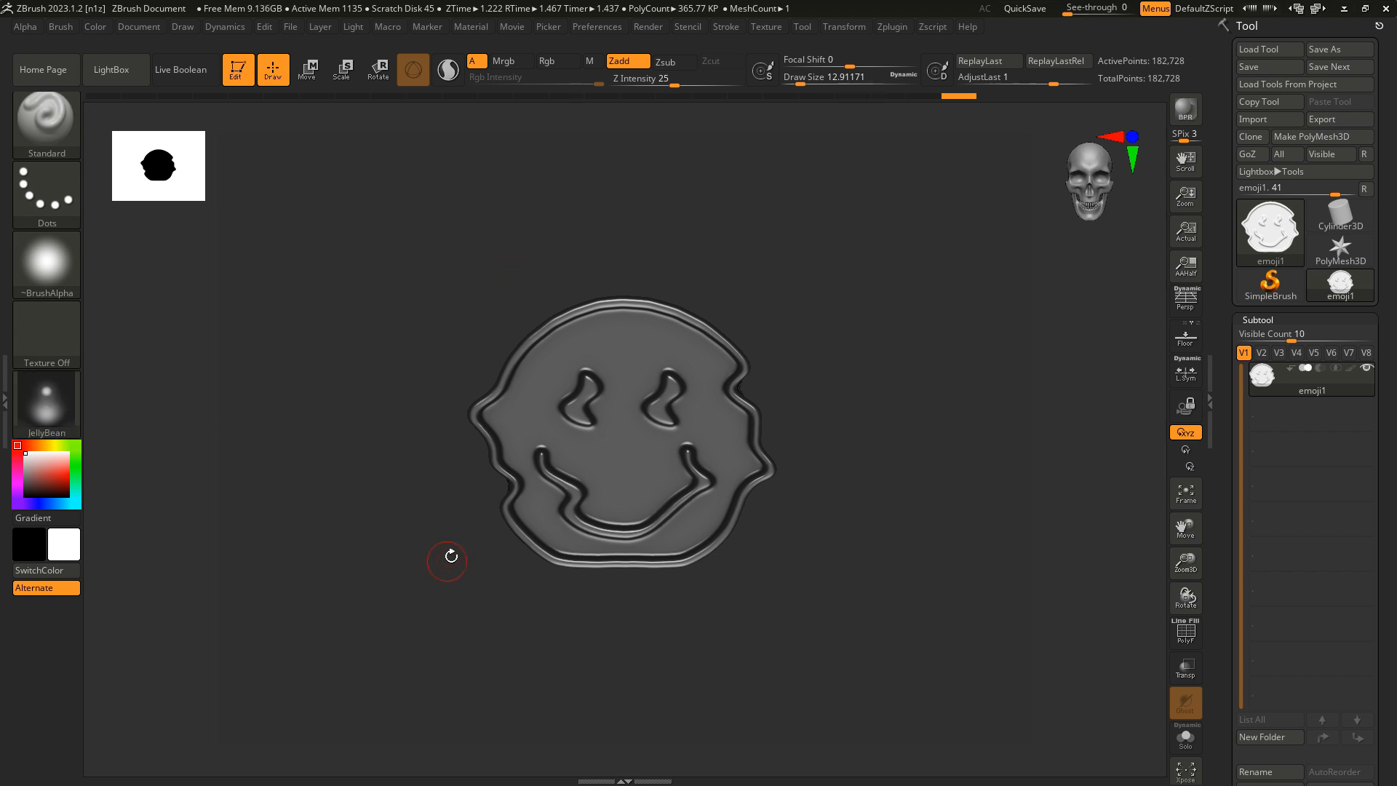
right_click_drag(592, 377, 639, 455, "ctrl")
mouse_move(666, 387)
right_mouse_down()
mouse_move(645, 427)
mouse_move(713, 416)
mouse_move(691, 385)
right_mouse_up()
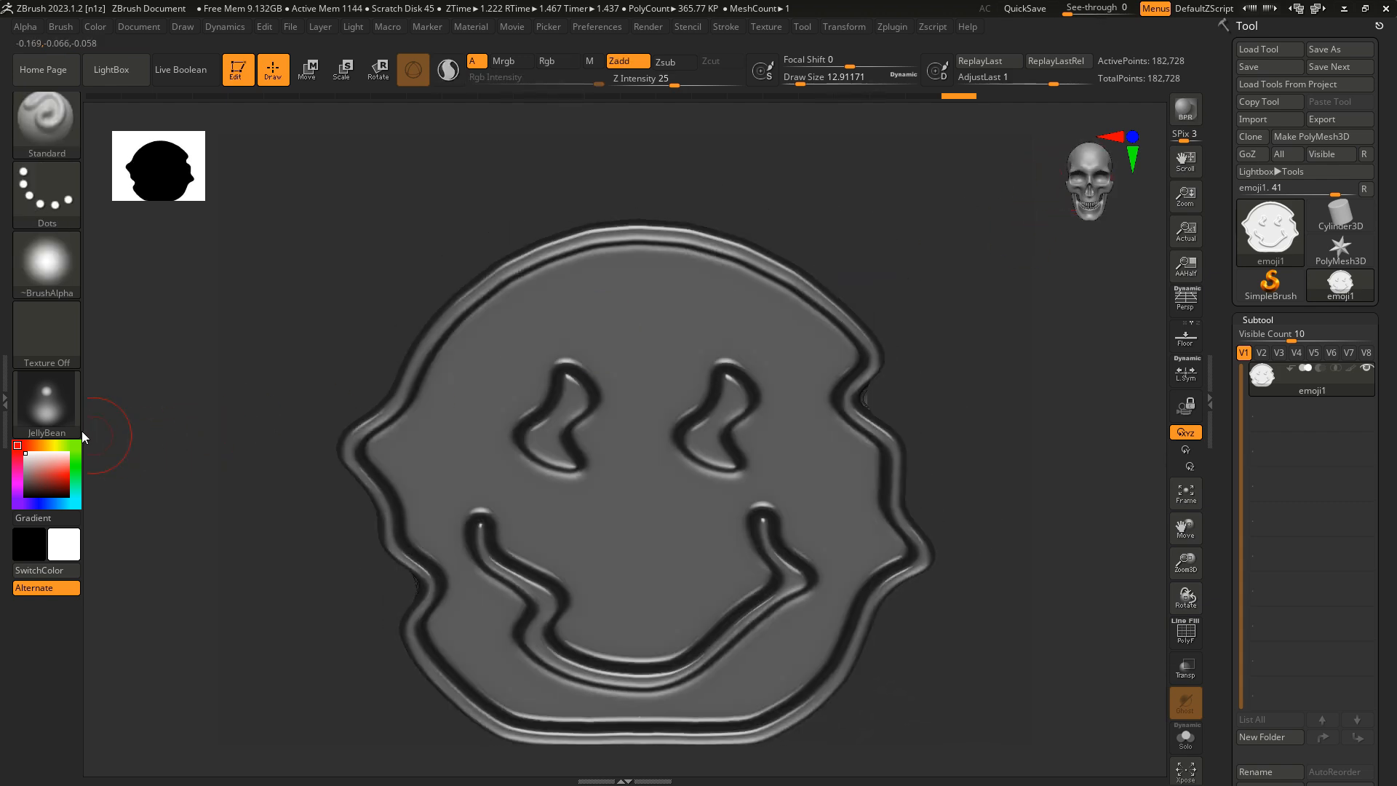
left_click(48, 413)
left_click(220, 303)
mouse_move(867, 573)
right_mouse_down("ctrl")
mouse_move(839, 551)
mouse_move(852, 533)
right_mouse_up("ctrl")
mouse_move(852, 532)
right_mouse_down("alt")
mouse_move(825, 508)
mouse_move(858, 488)
right_mouse_up("alt")
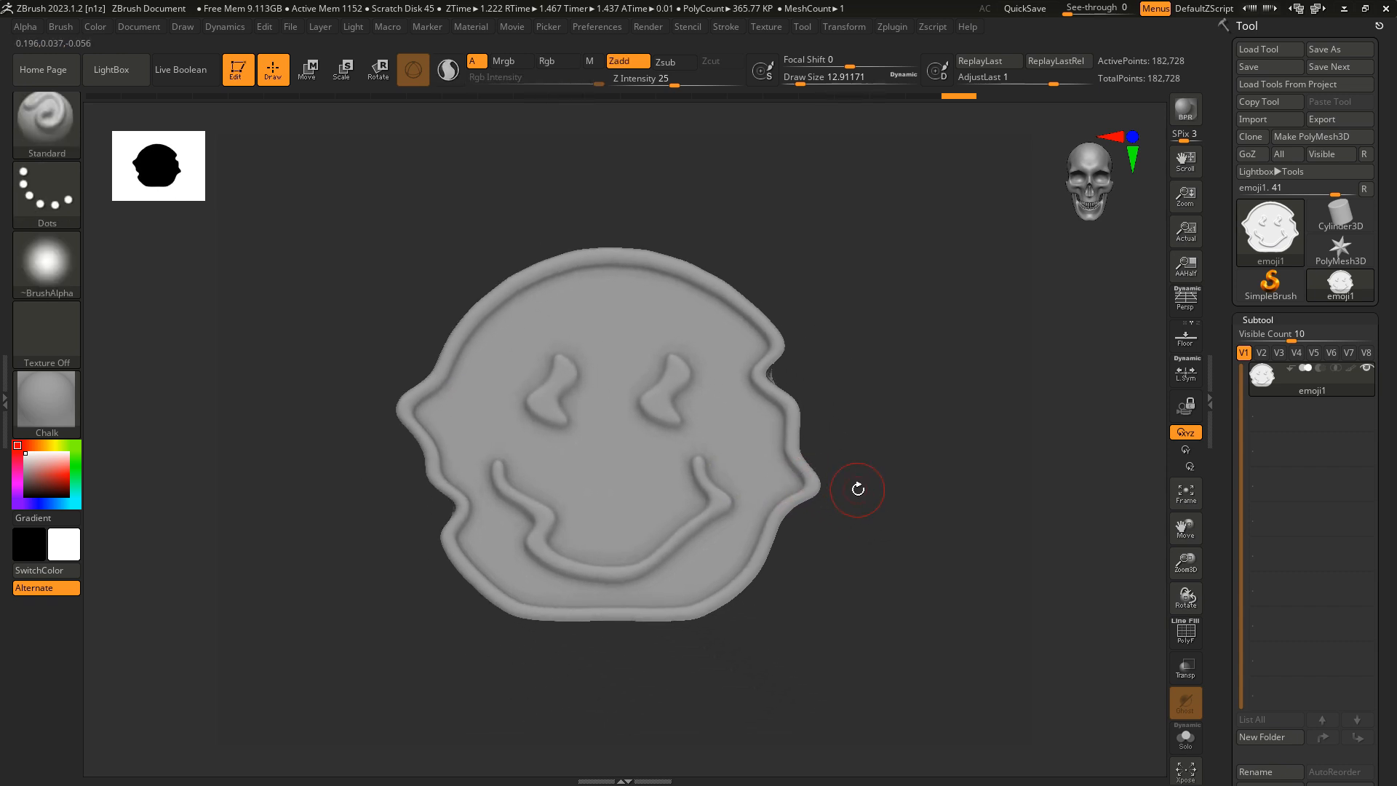
right_click_drag(858, 489, 941, 399)
left_click(39, 401)
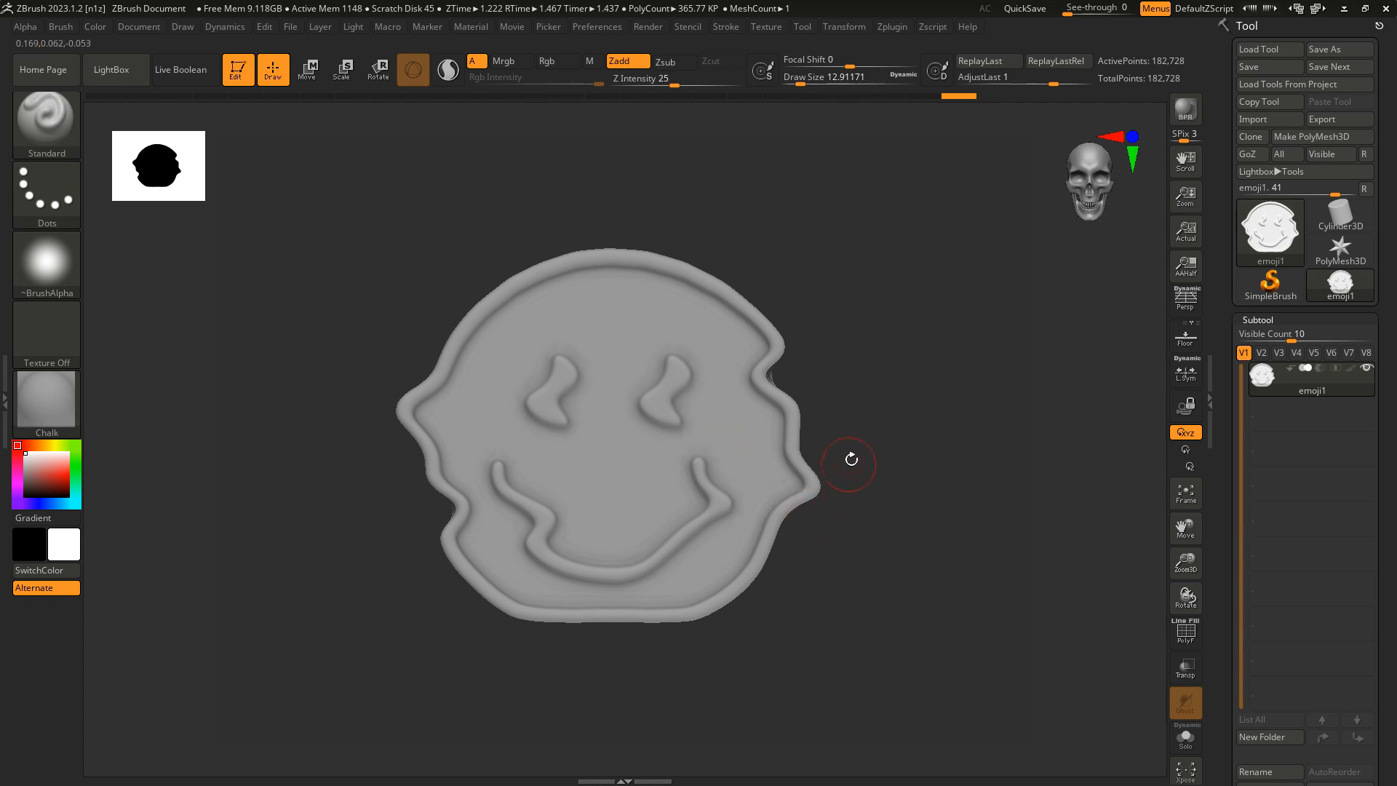
left_click_drag(861, 441, 893, 402)
left_click(1091, 208)
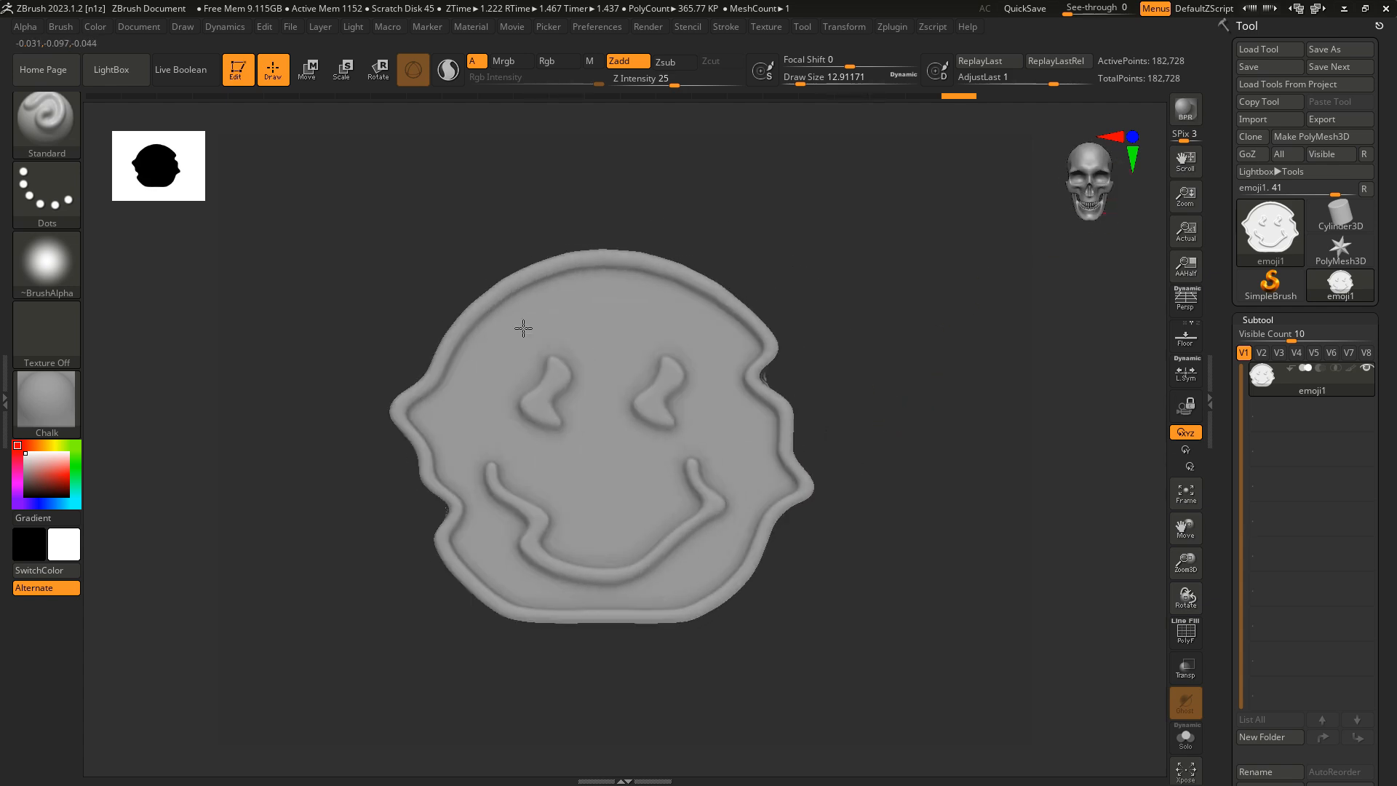
left_click(23, 403)
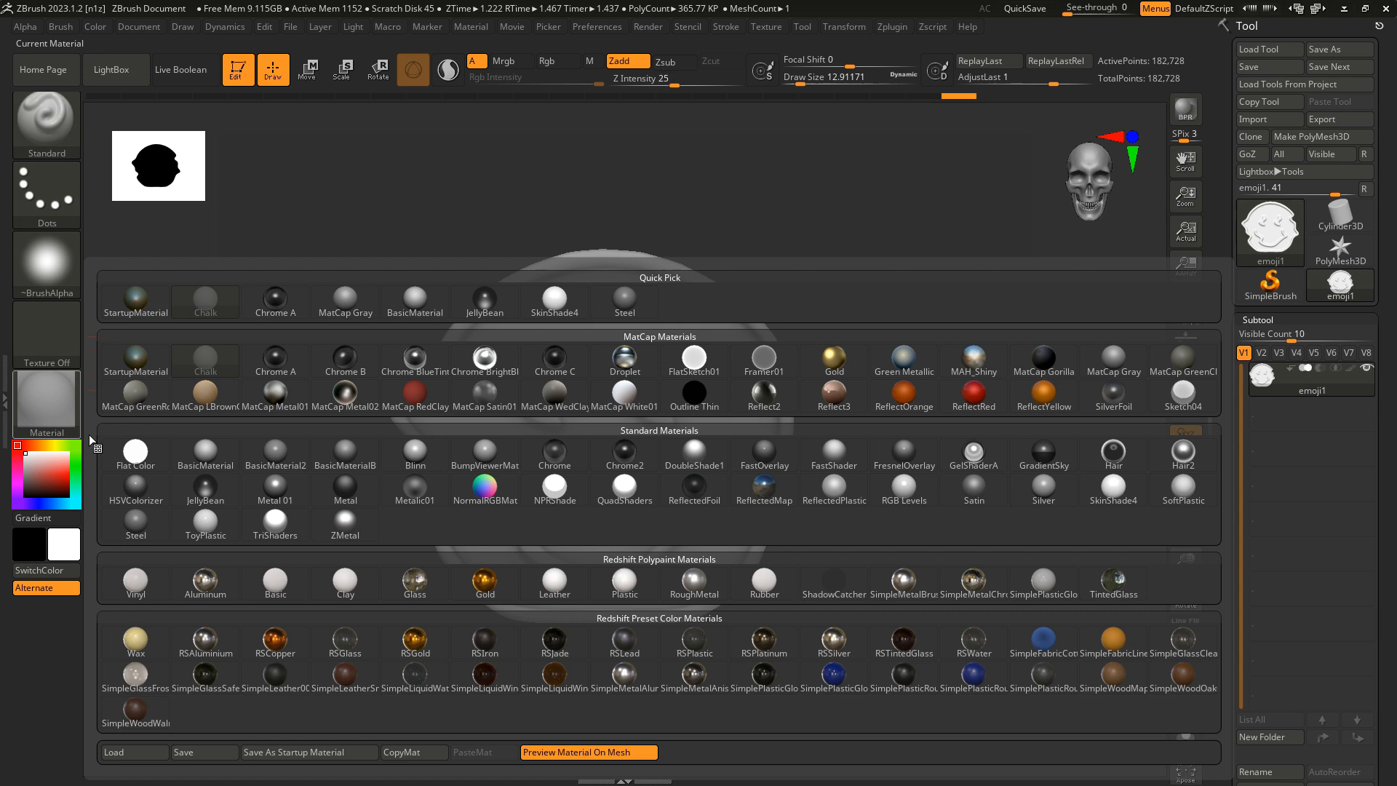
left_click(190, 474)
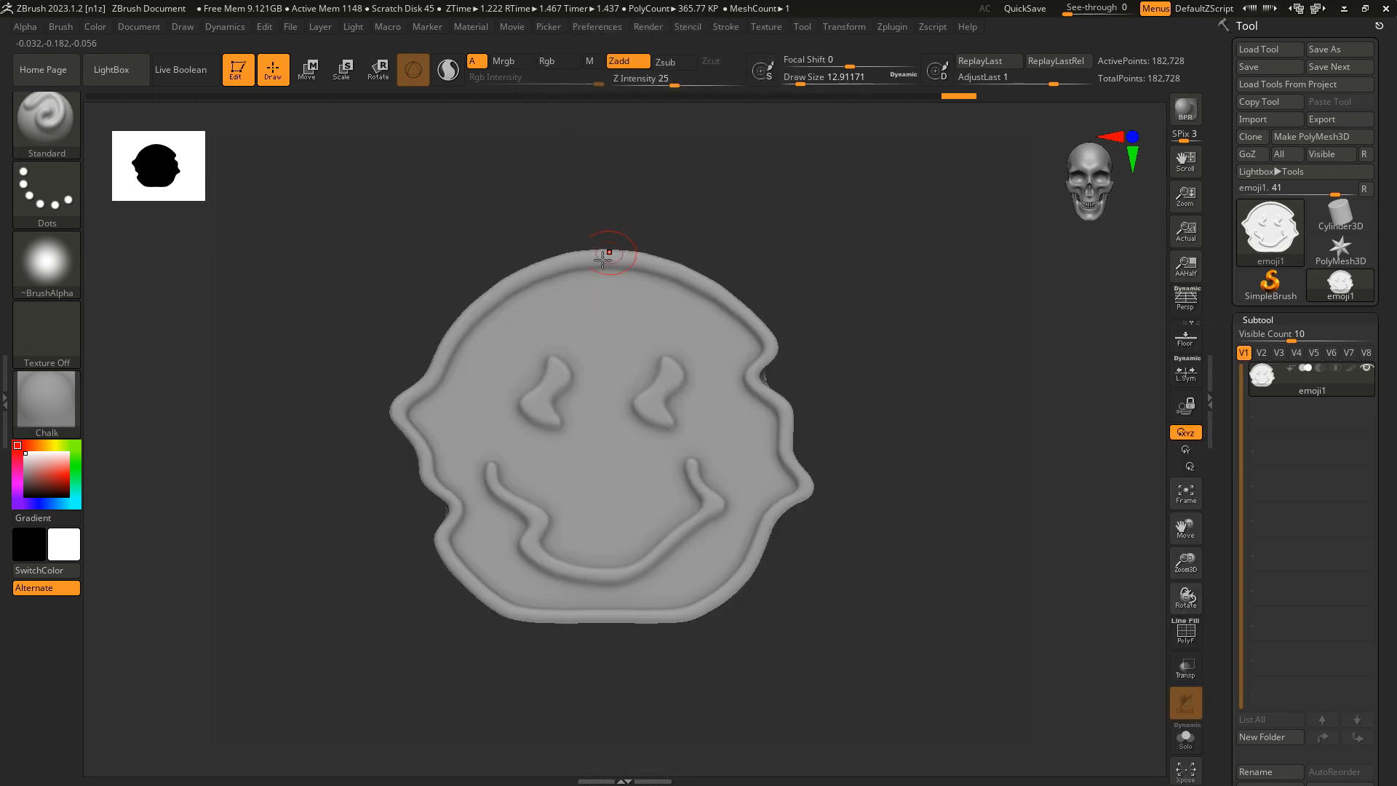
Try the Framer01 material on the emoji, followed by FlatSketch01
left_click(24, 411)
left_click(777, 374)
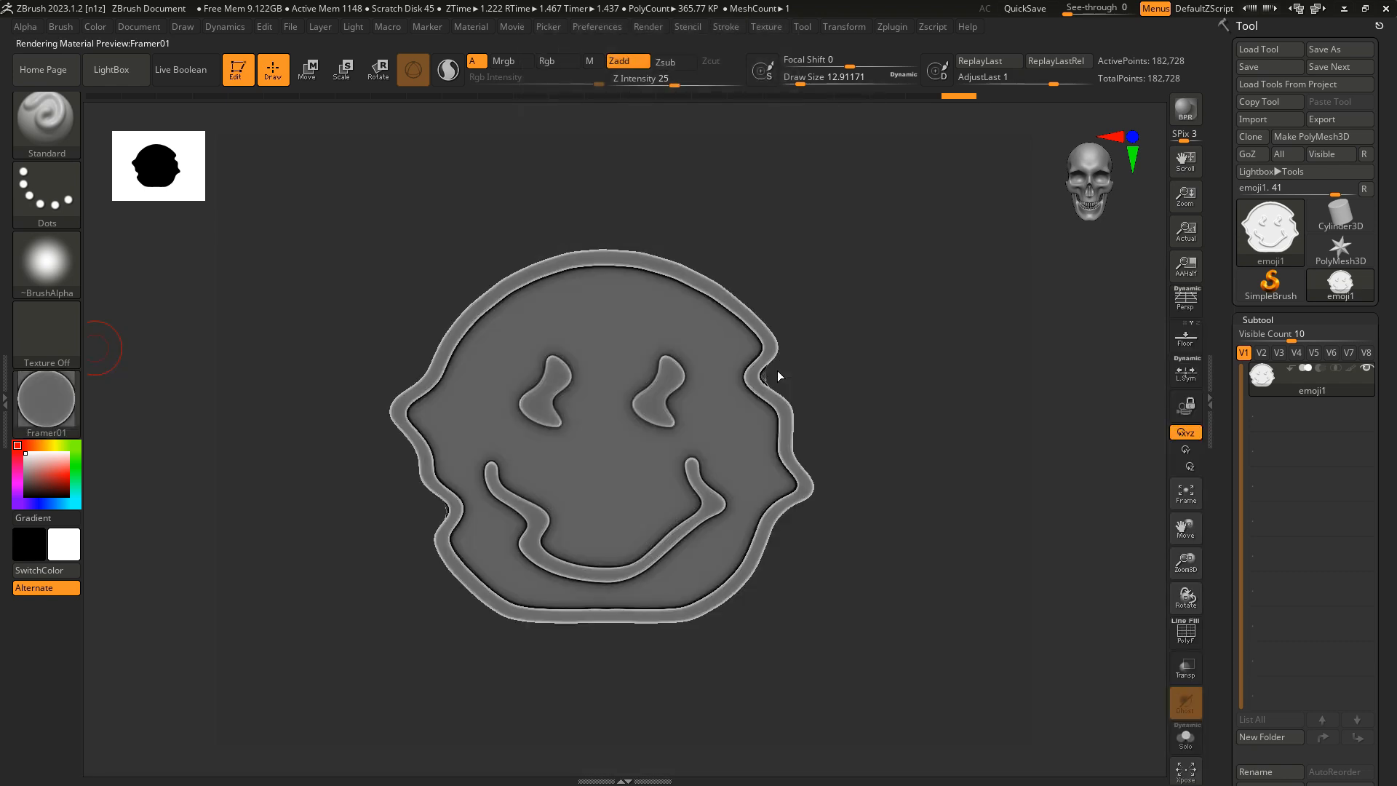
left_click(29, 395)
left_click(696, 356)
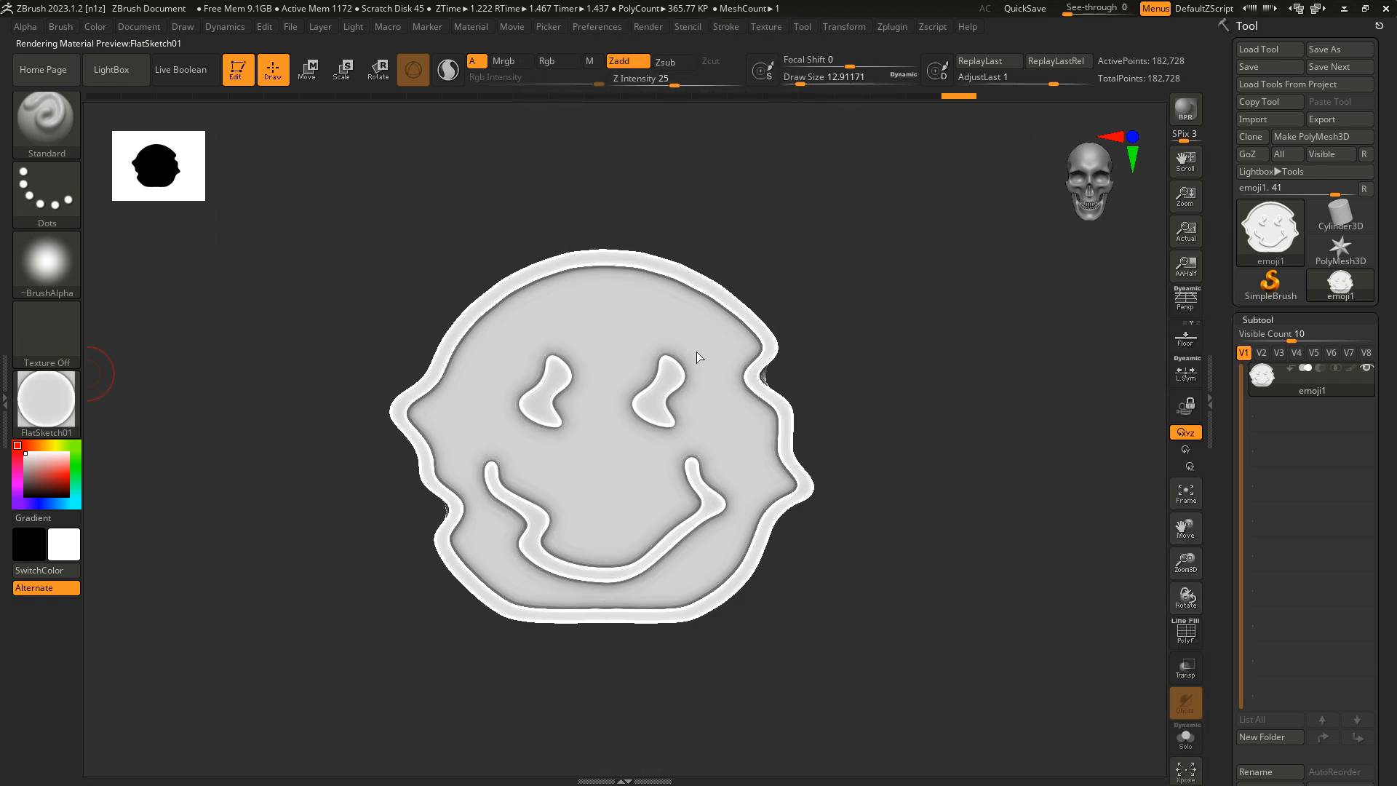
Try the NPRShade material on the emoji, followed by QuadShaders
left_click(52, 394)
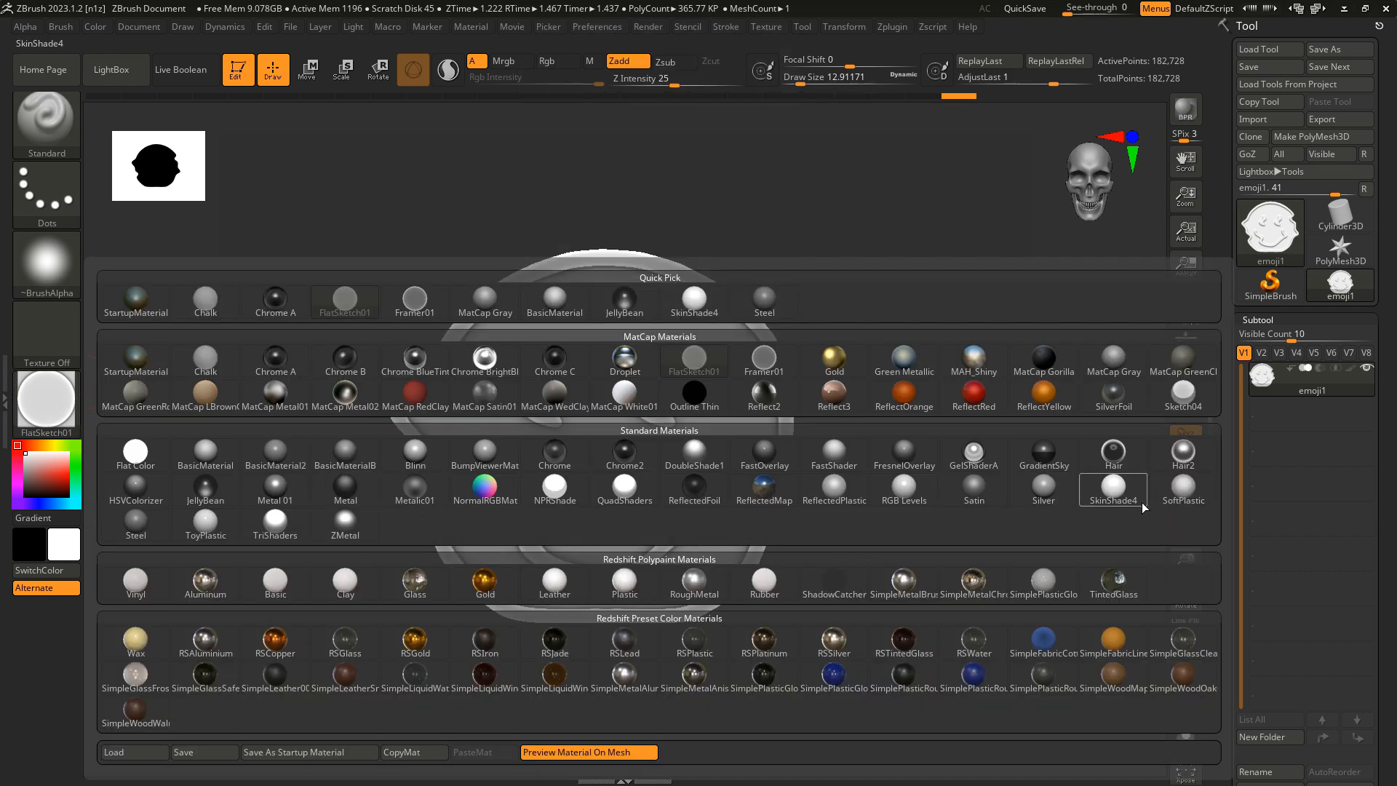
left_click(564, 497)
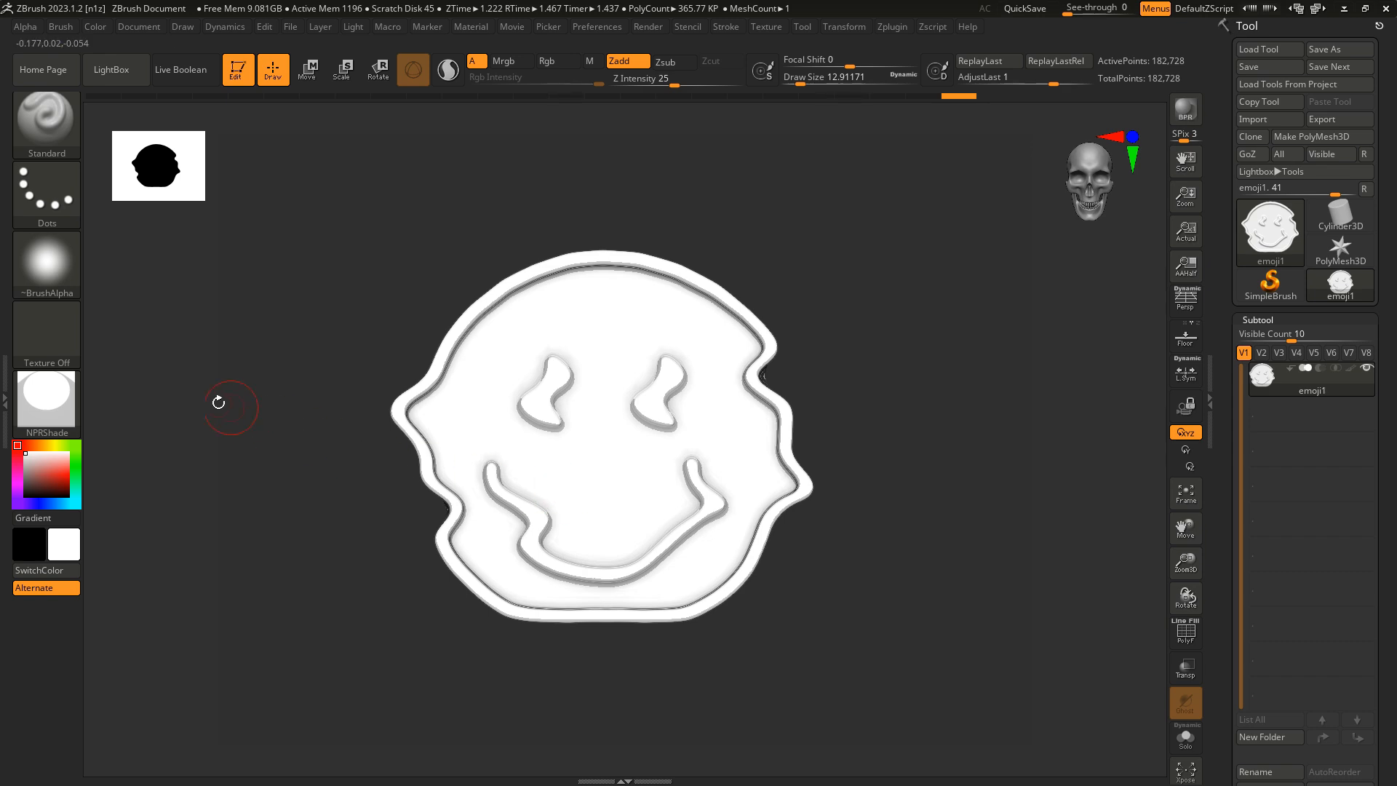
left_click(71, 412)
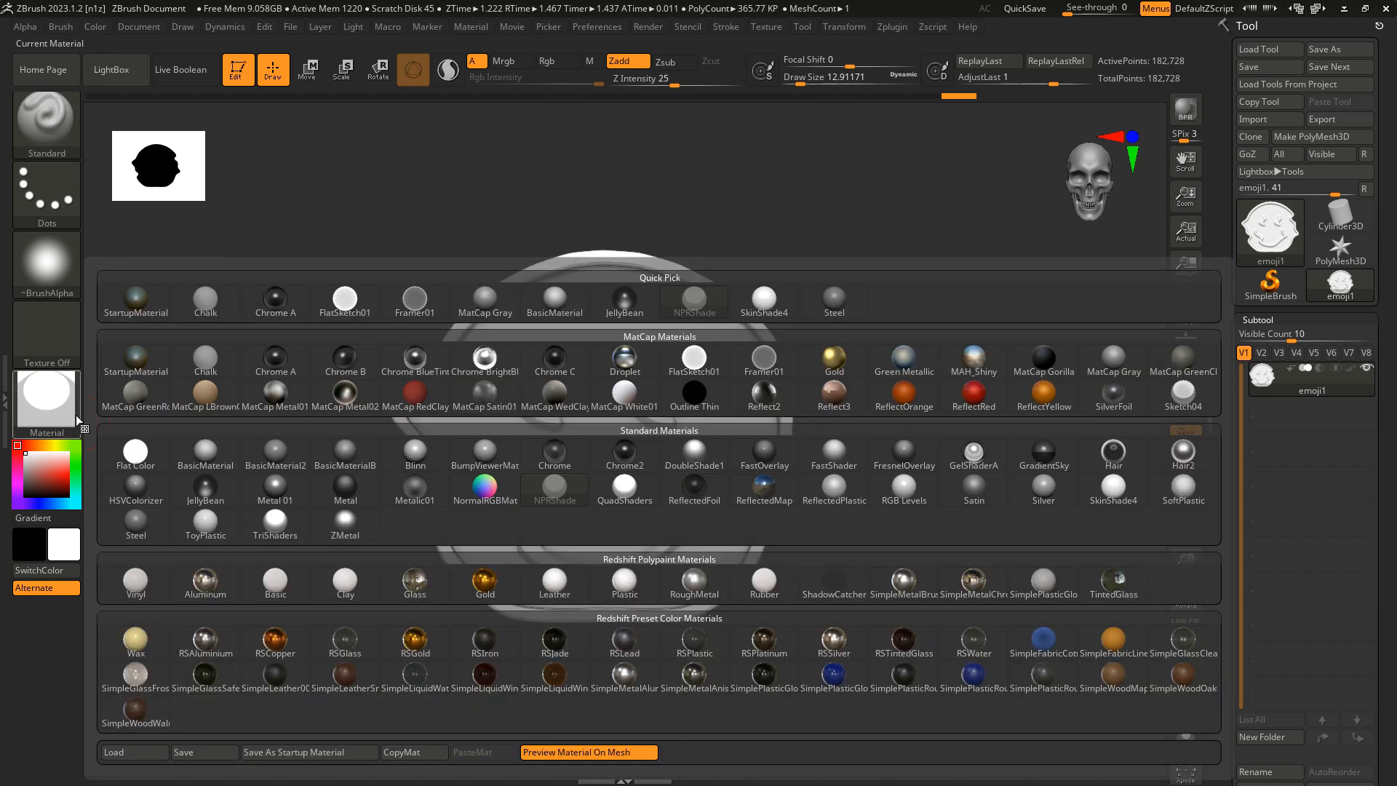
left_click(651, 494)
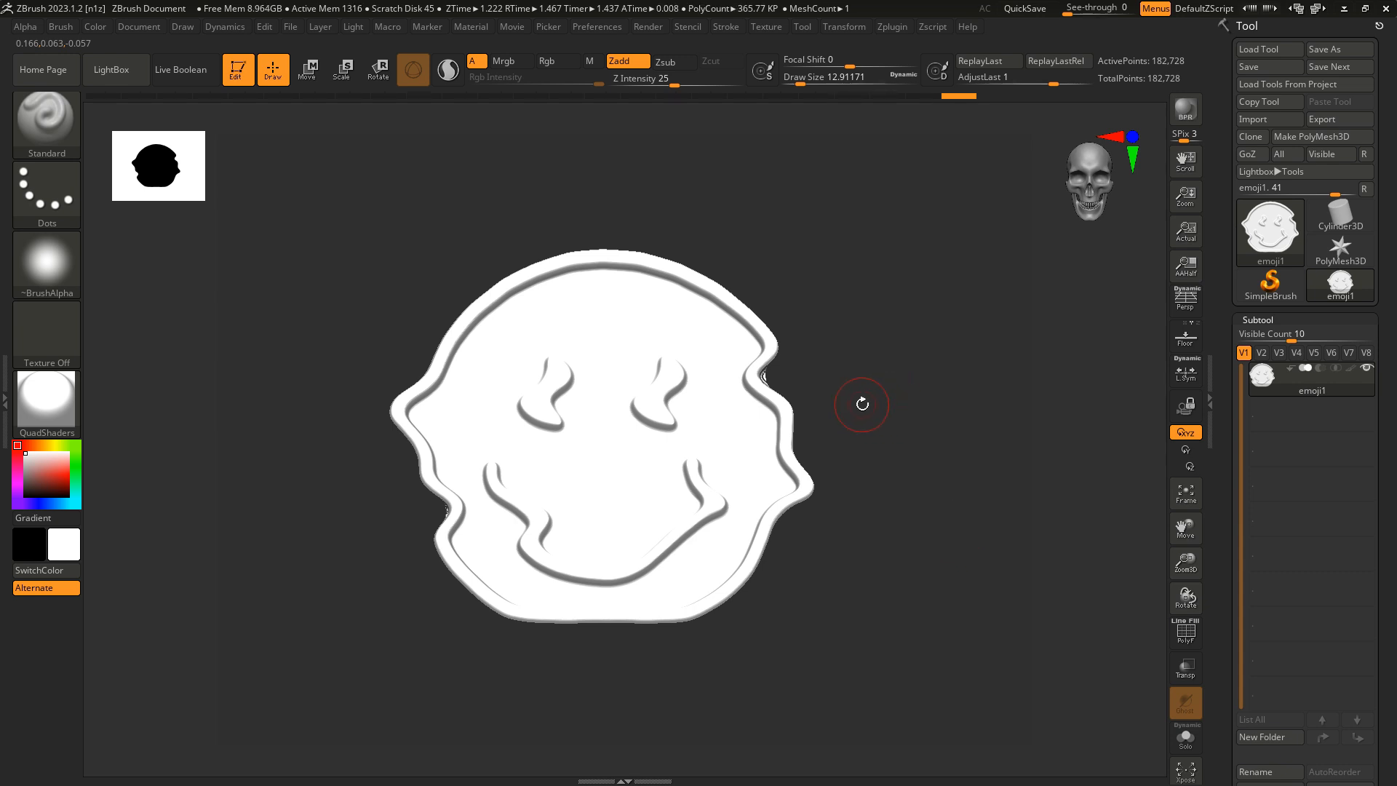
Switch the active tool to the Sphere3D primitive and convert it to a PolyMesh3D
left_click(1270, 231)
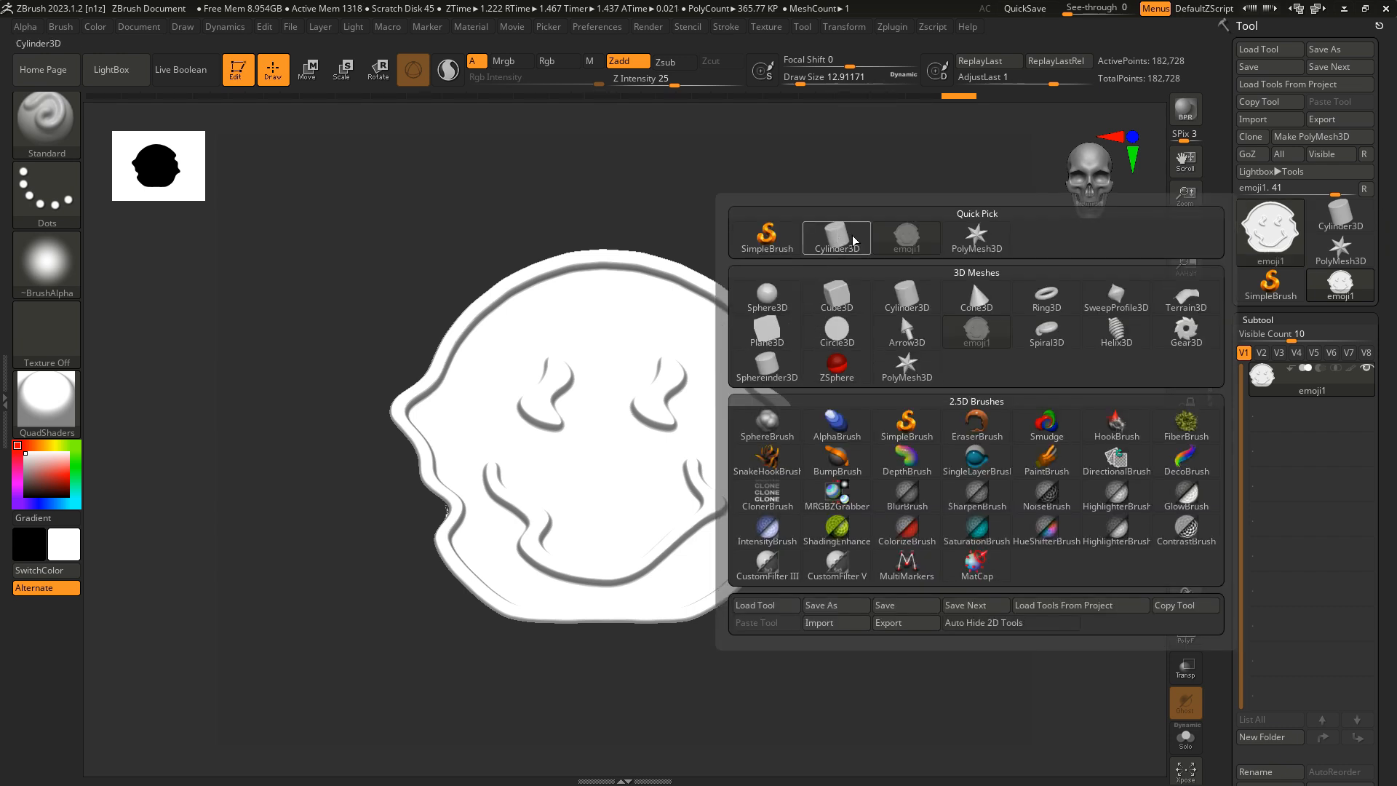
mouse_move(891, 308)
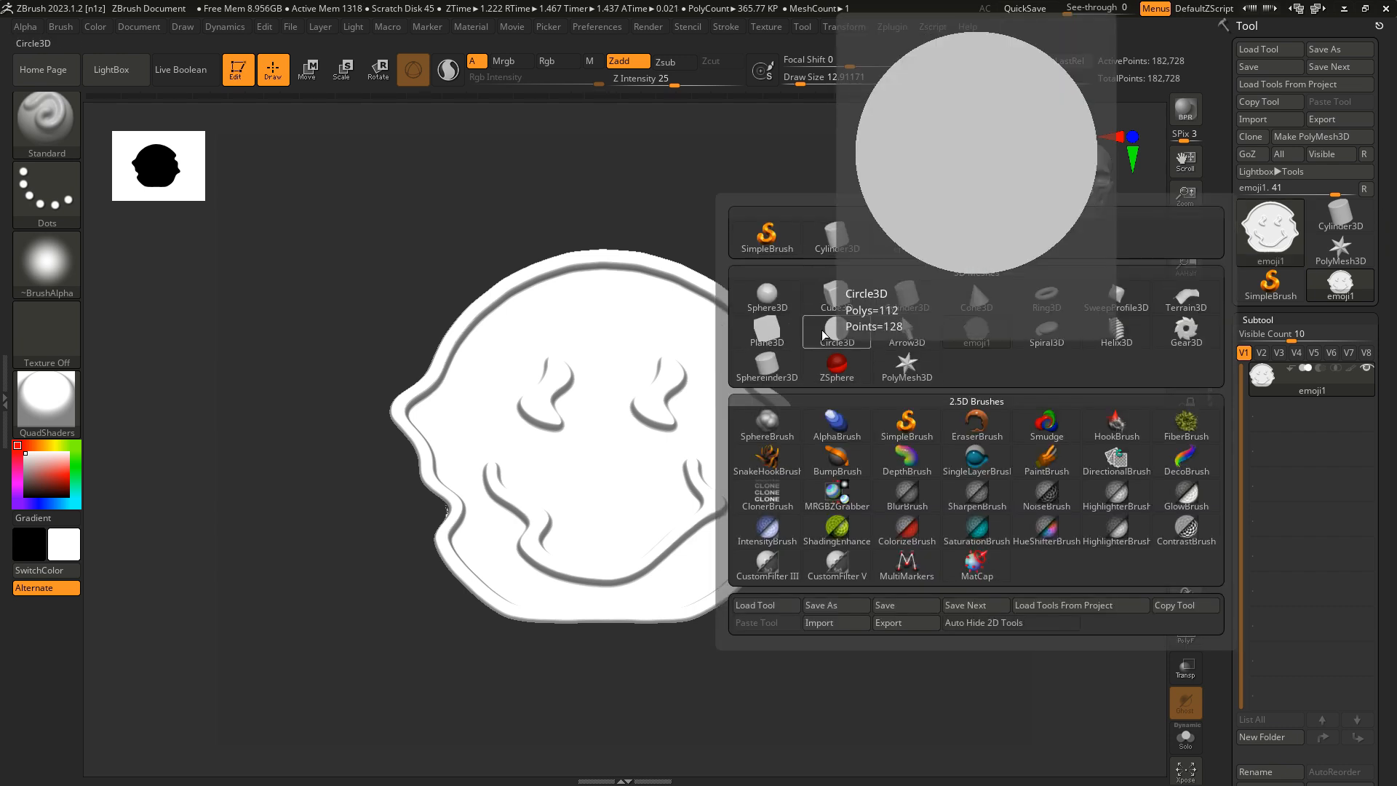
left_click(767, 298)
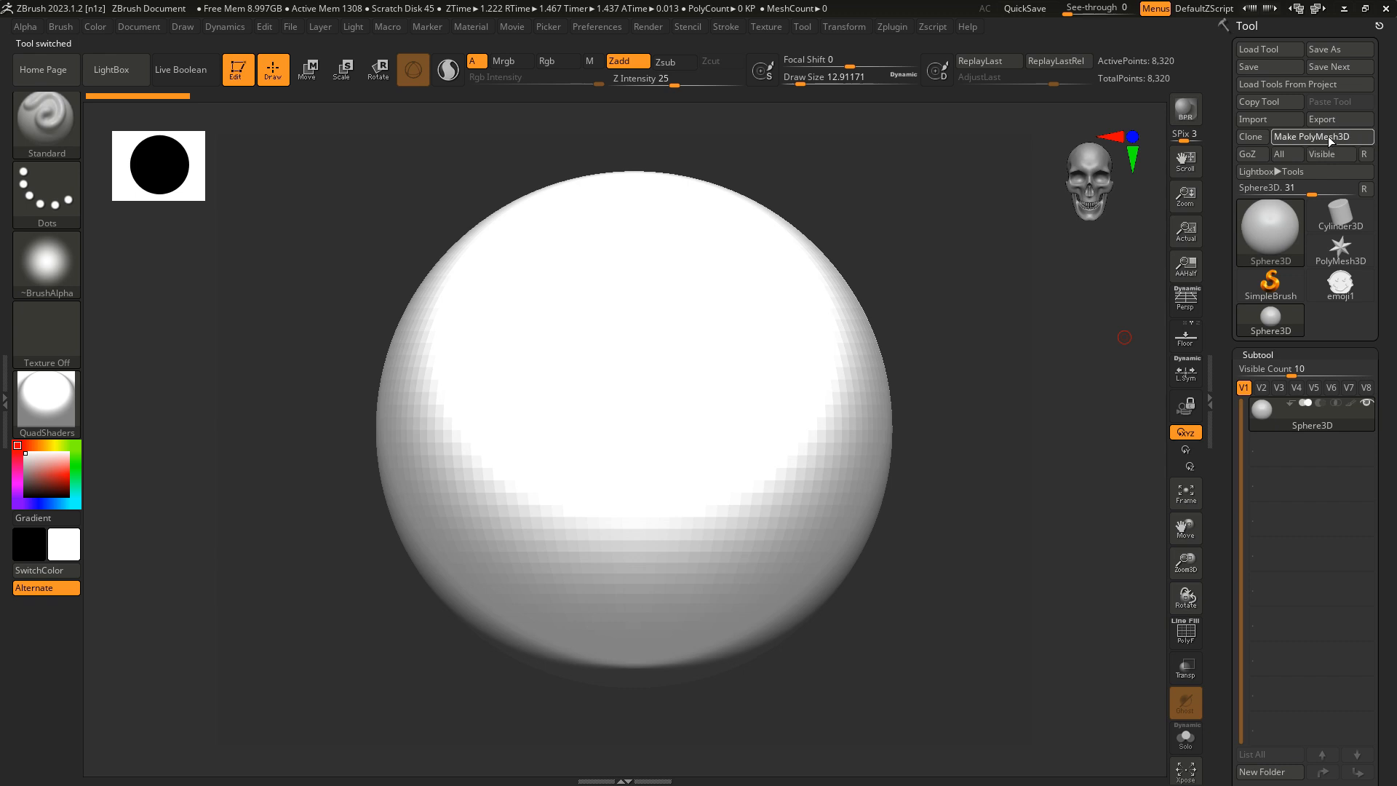
left_click(1328, 137)
Increase the brush draw size to about 83.5 and sculpt a few Standard brush strokes across the front of the sphere
key("s")
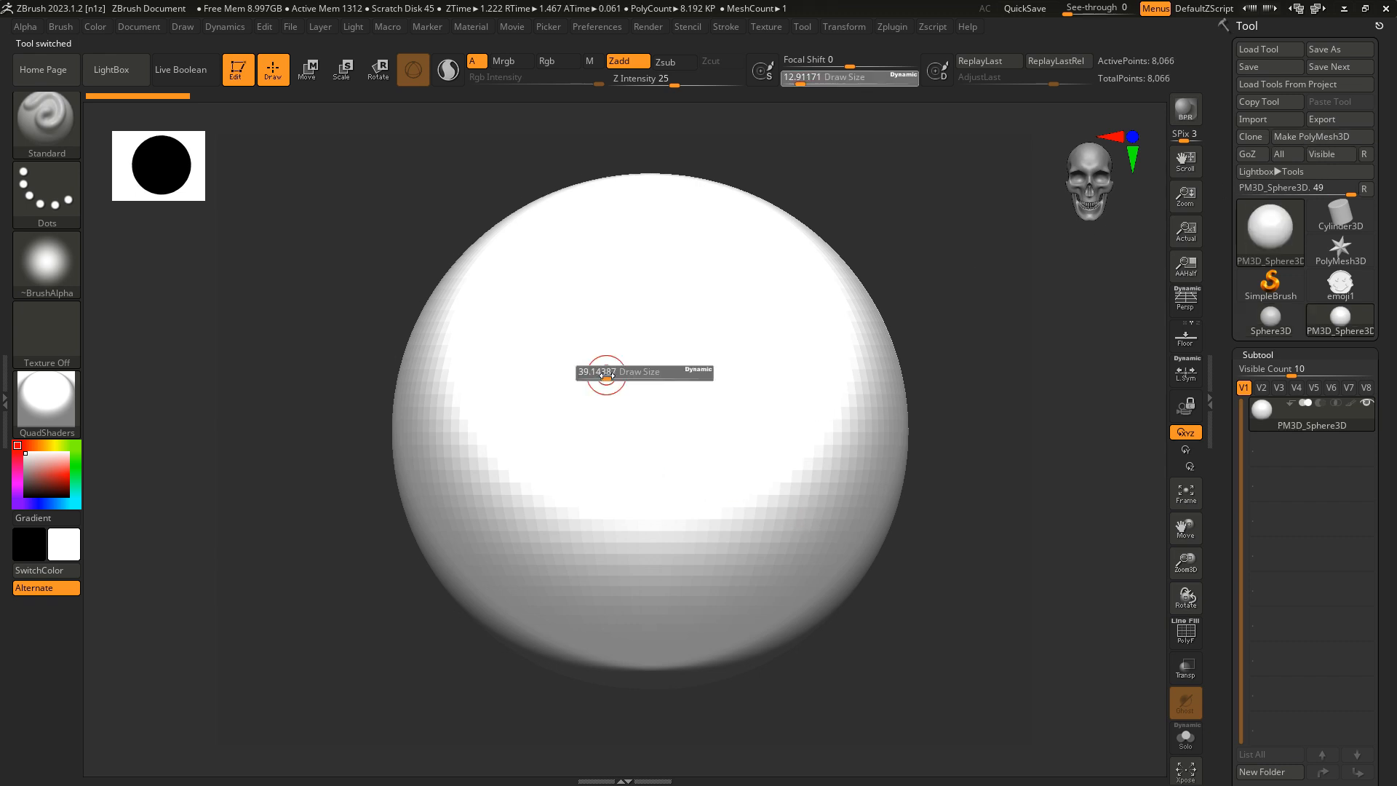
left_click_drag(602, 377, 618, 378)
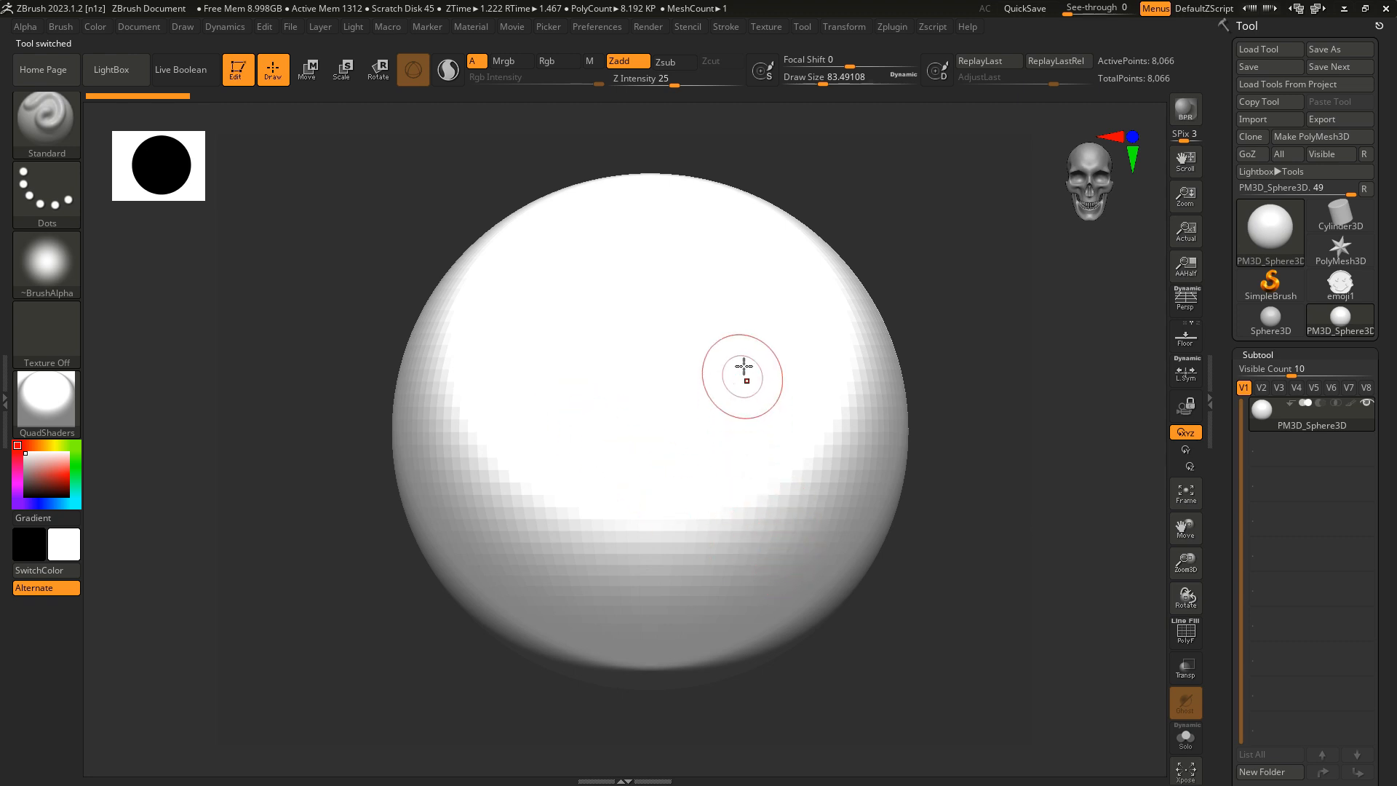
left_click(555, 475)
left_click_drag(771, 413, 531, 324)
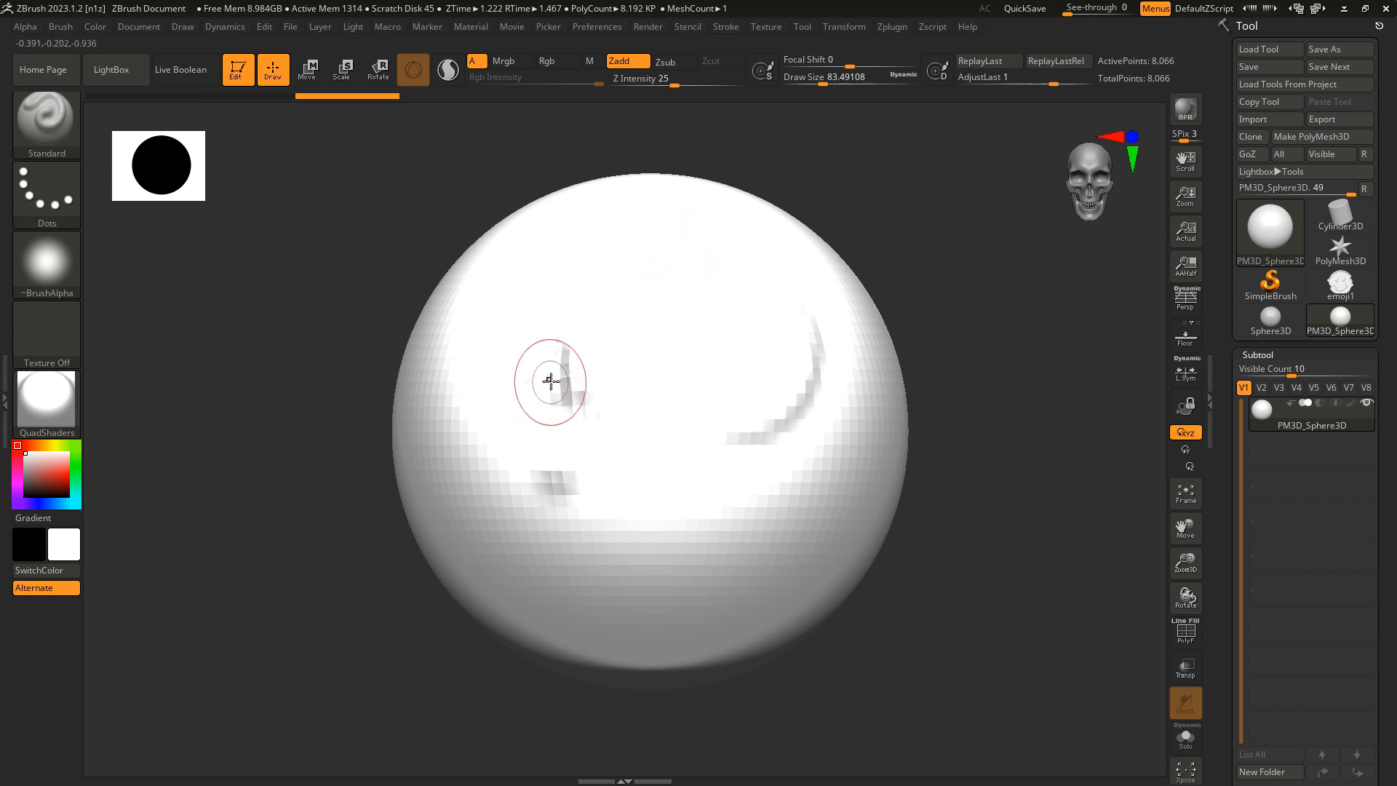
mouse_move(737, 526)
left_mouse_down()
mouse_move(713, 549)
mouse_move(483, 490)
left_mouse_up()
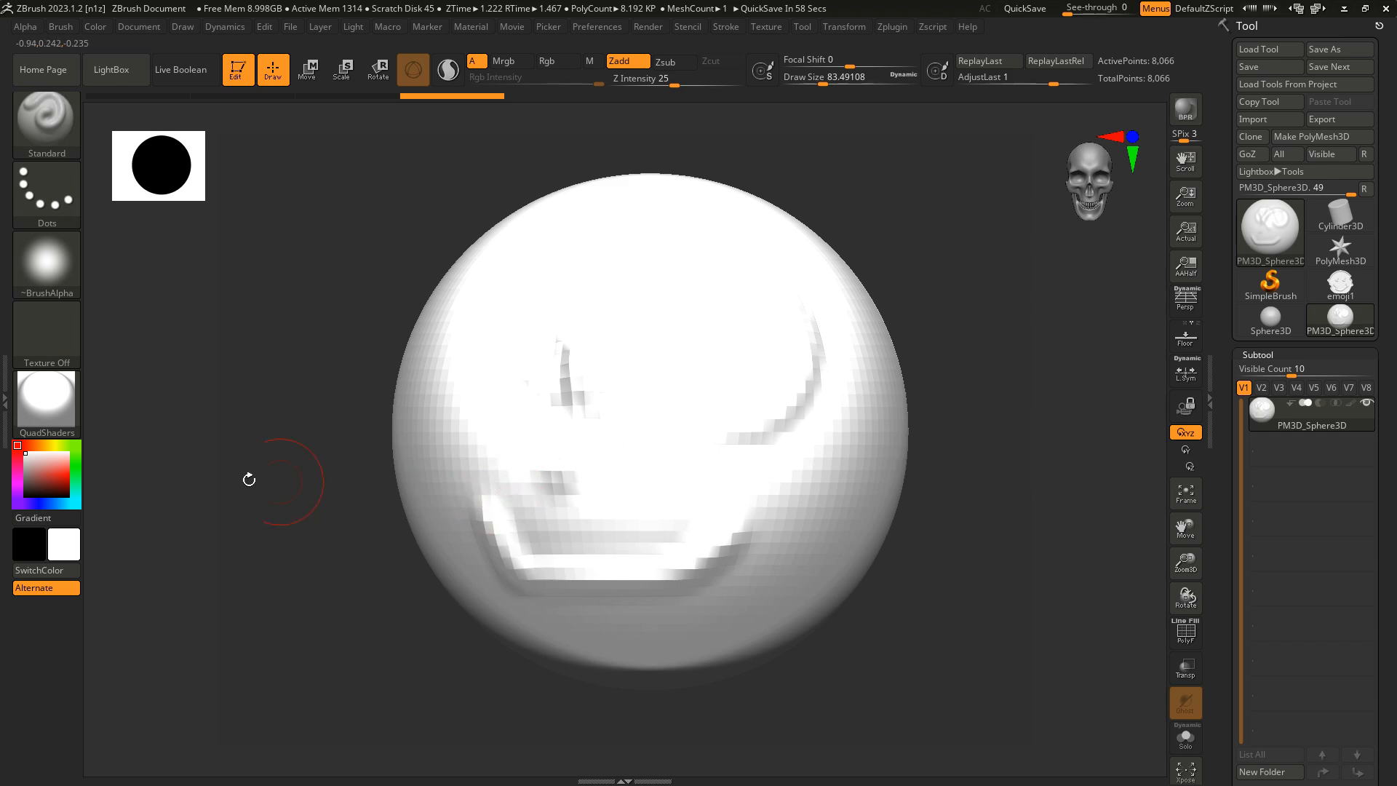
Apply the Flat Color material to the sphere and sculpt a test stroke on its front
left_click(48, 432)
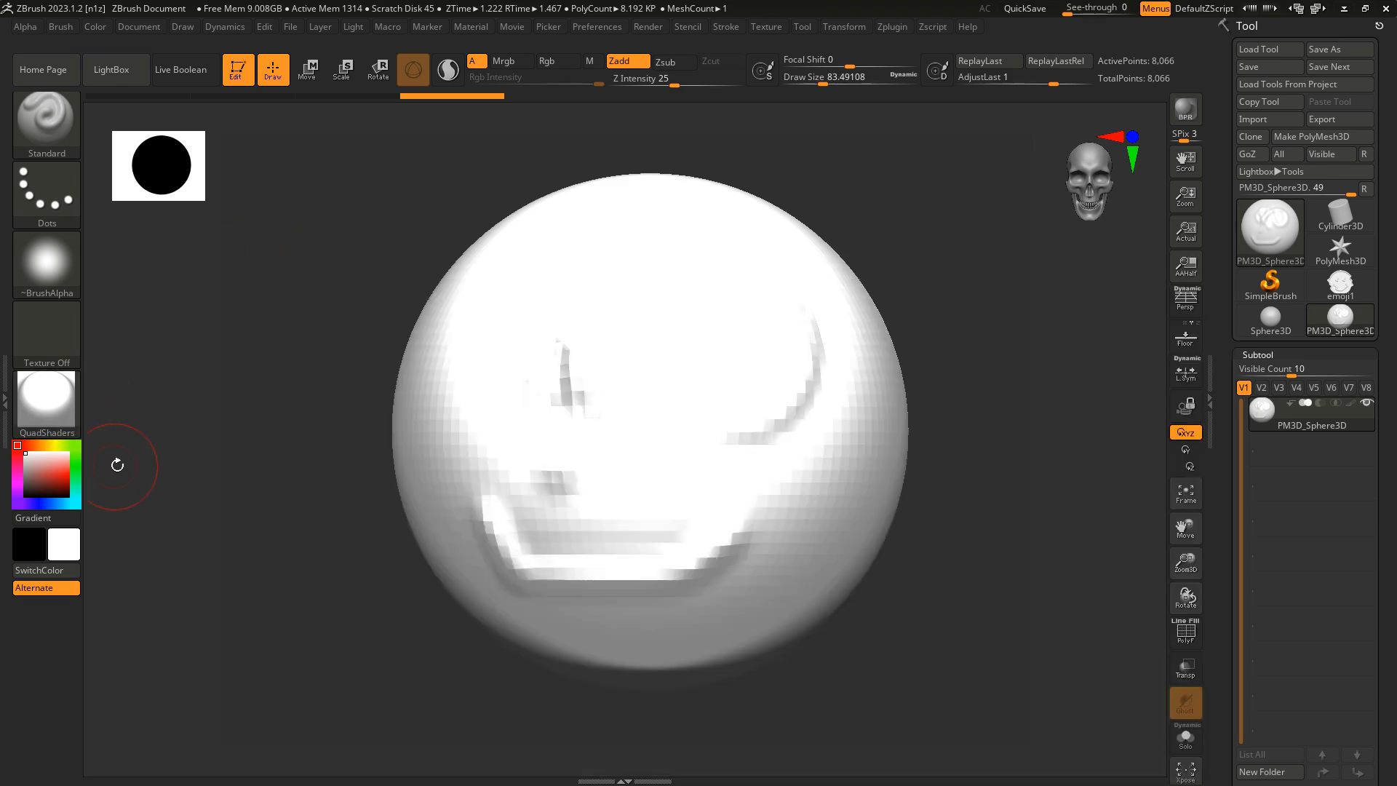
left_click(46, 400)
left_click(436, 436)
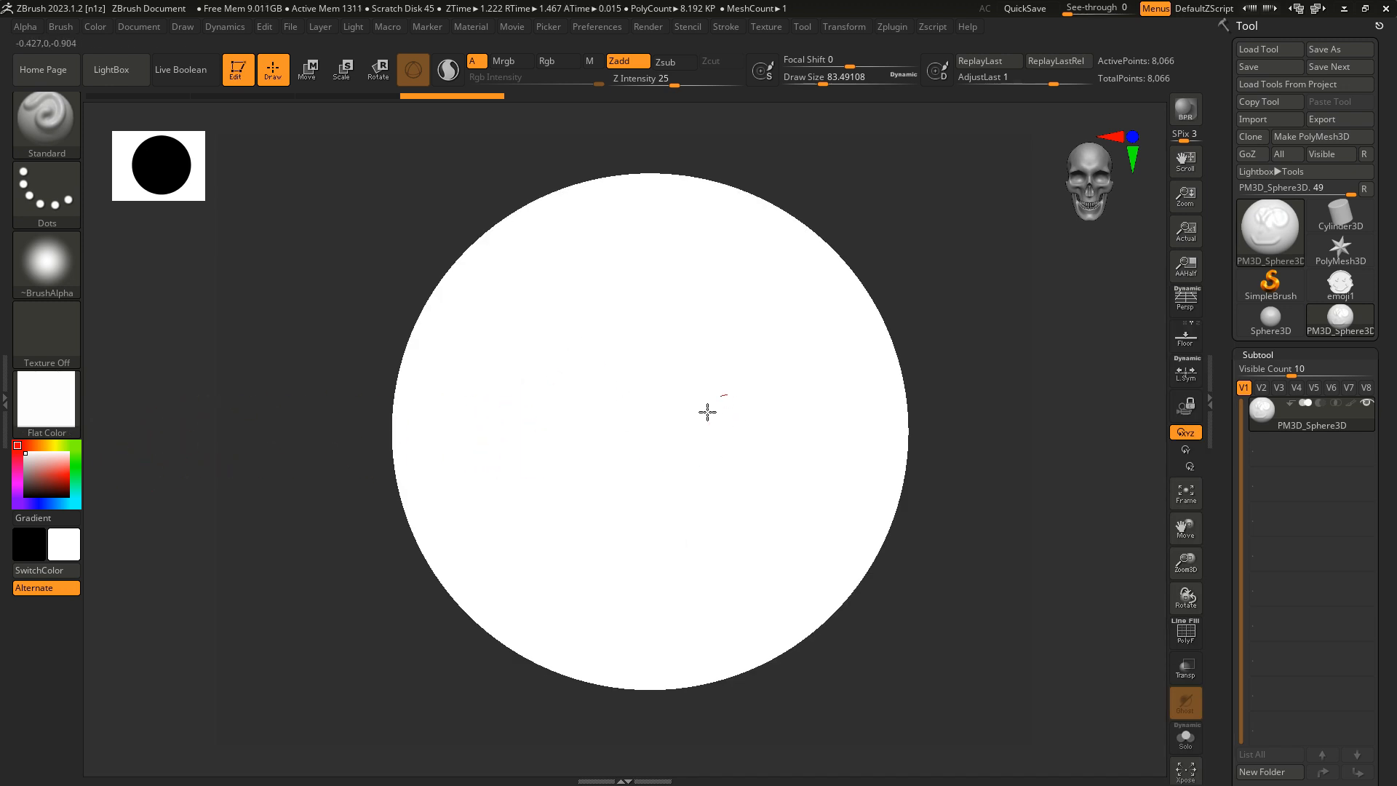
left_click_drag(707, 411, 767, 473)
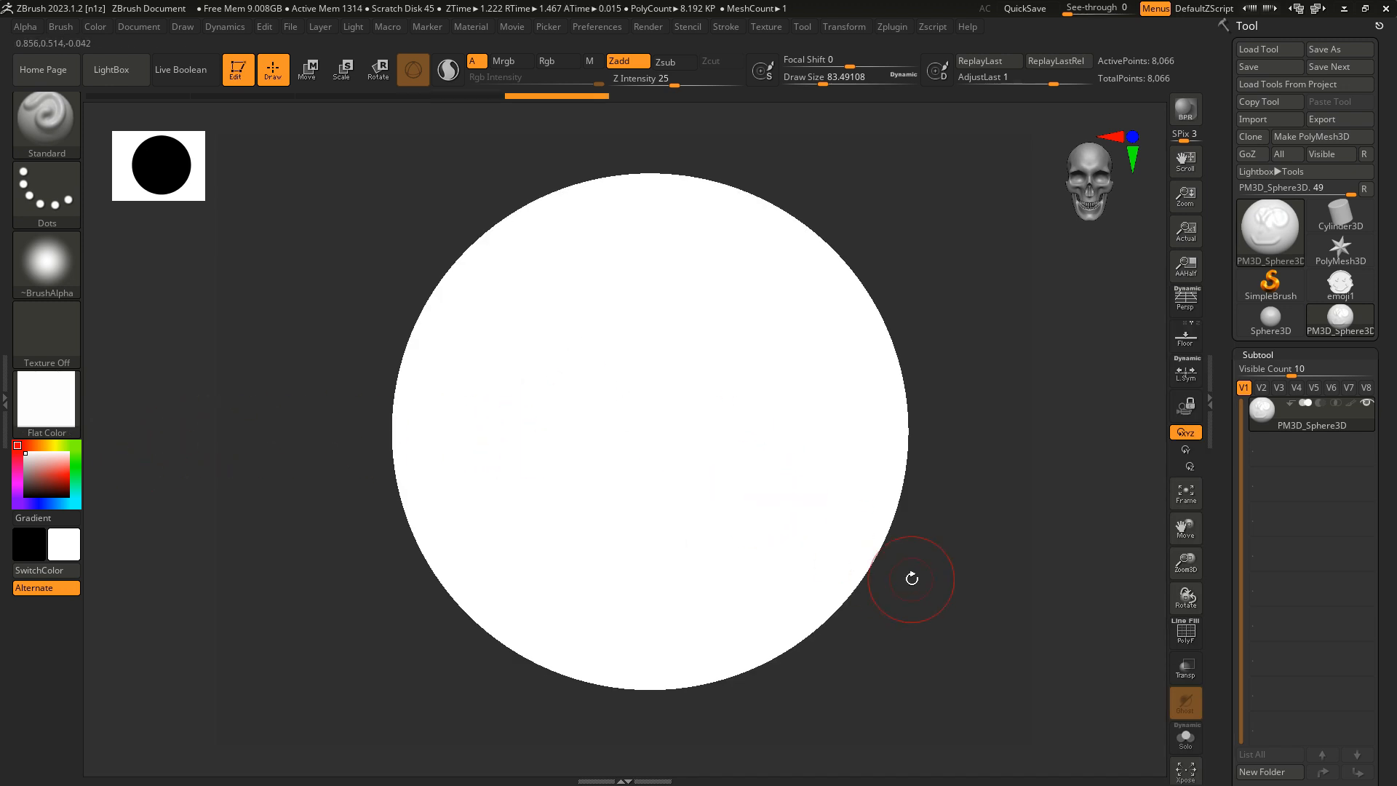
mouse_move(1003, 467)
left_mouse_down()
mouse_move(916, 486)
mouse_move(984, 477)
mouse_move(1146, 215)
left_mouse_up()
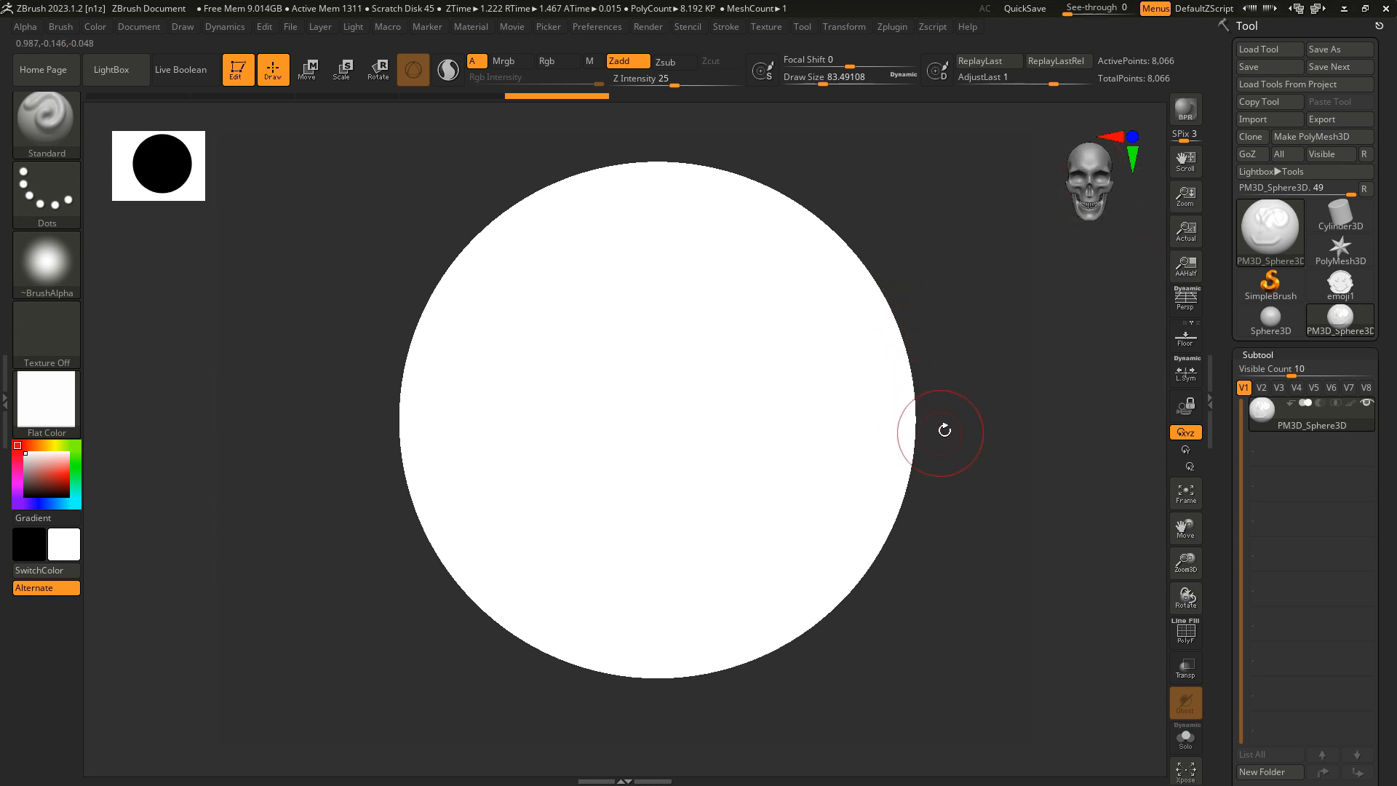
left_click_drag(941, 427, 922, 434, "alt")
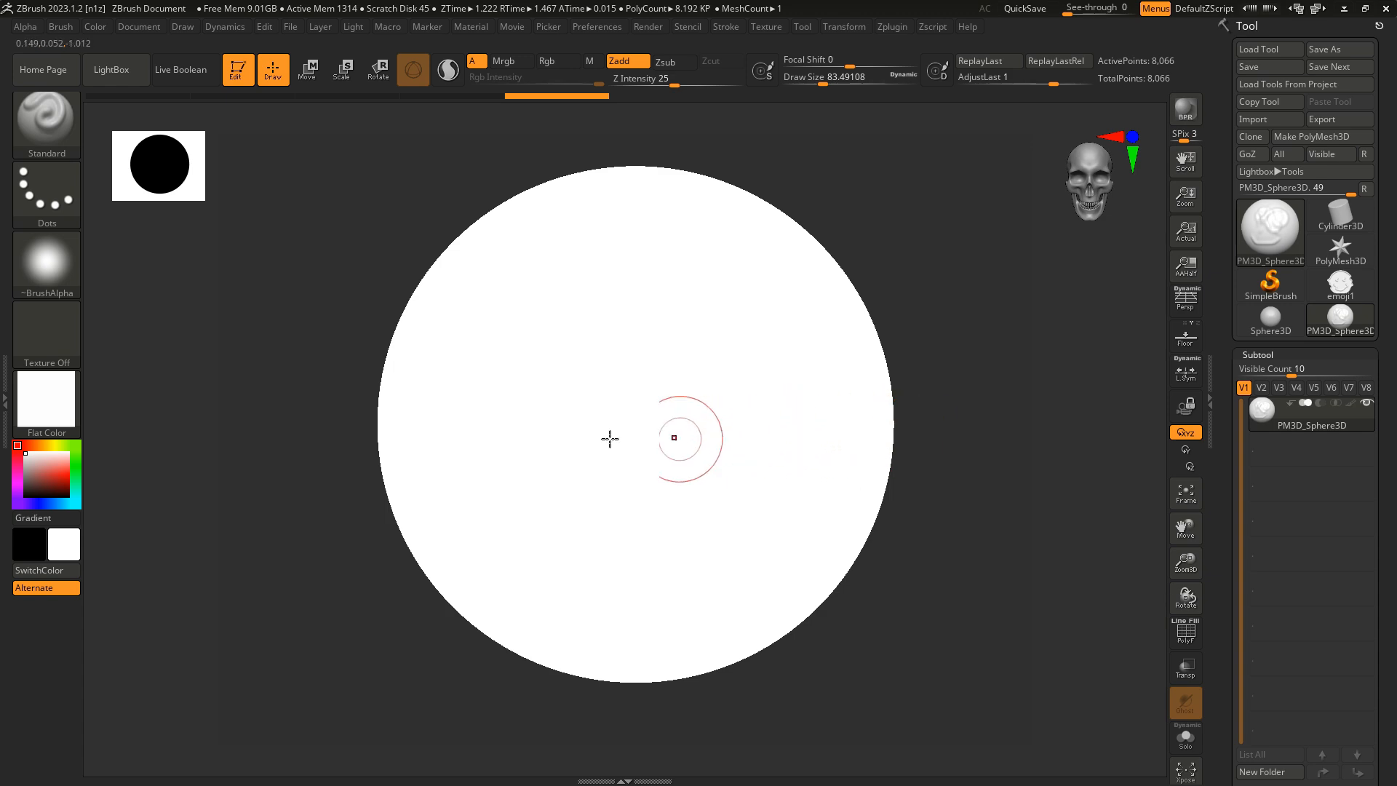
Apply BasicMaterial to the sphere and subdivide its mesh once
left_click(46, 415)
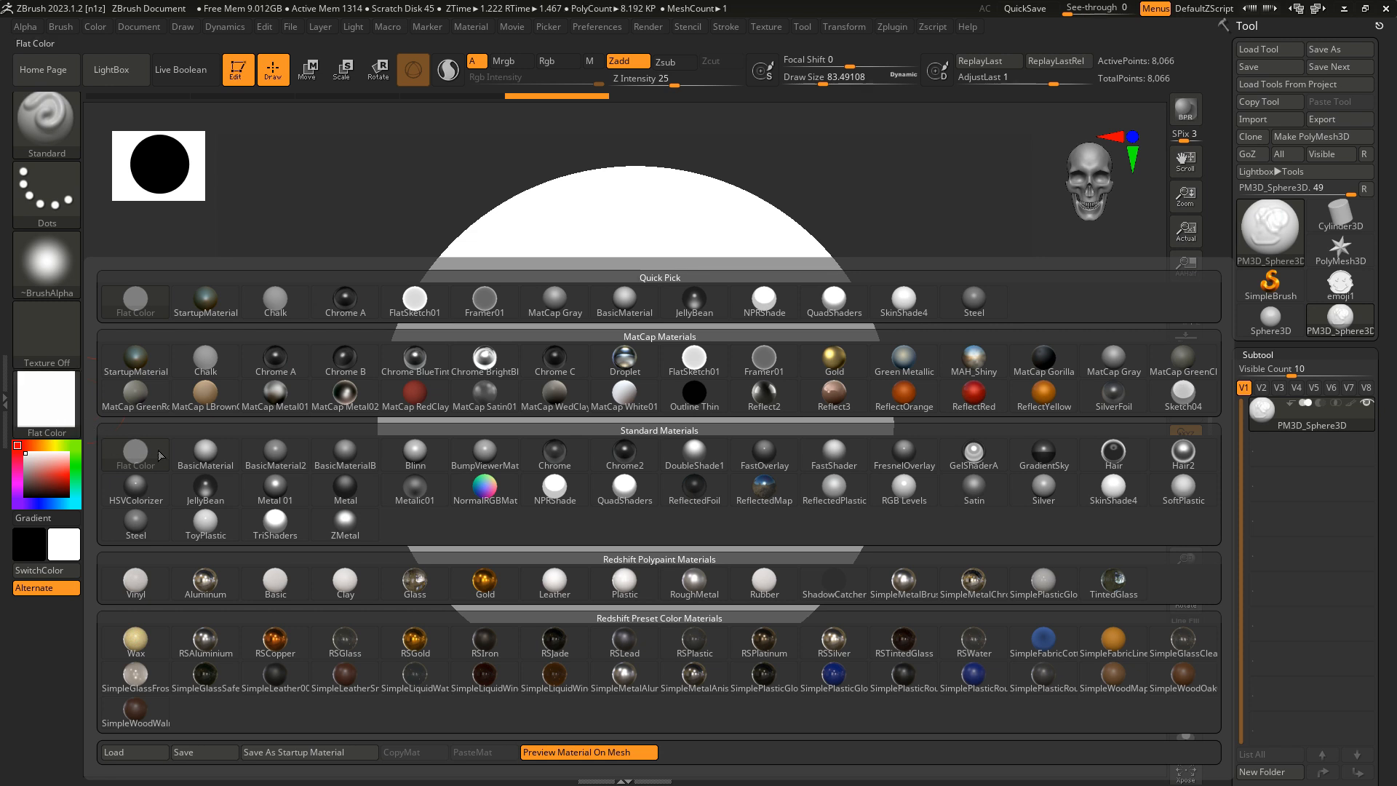
mouse_move(188, 470)
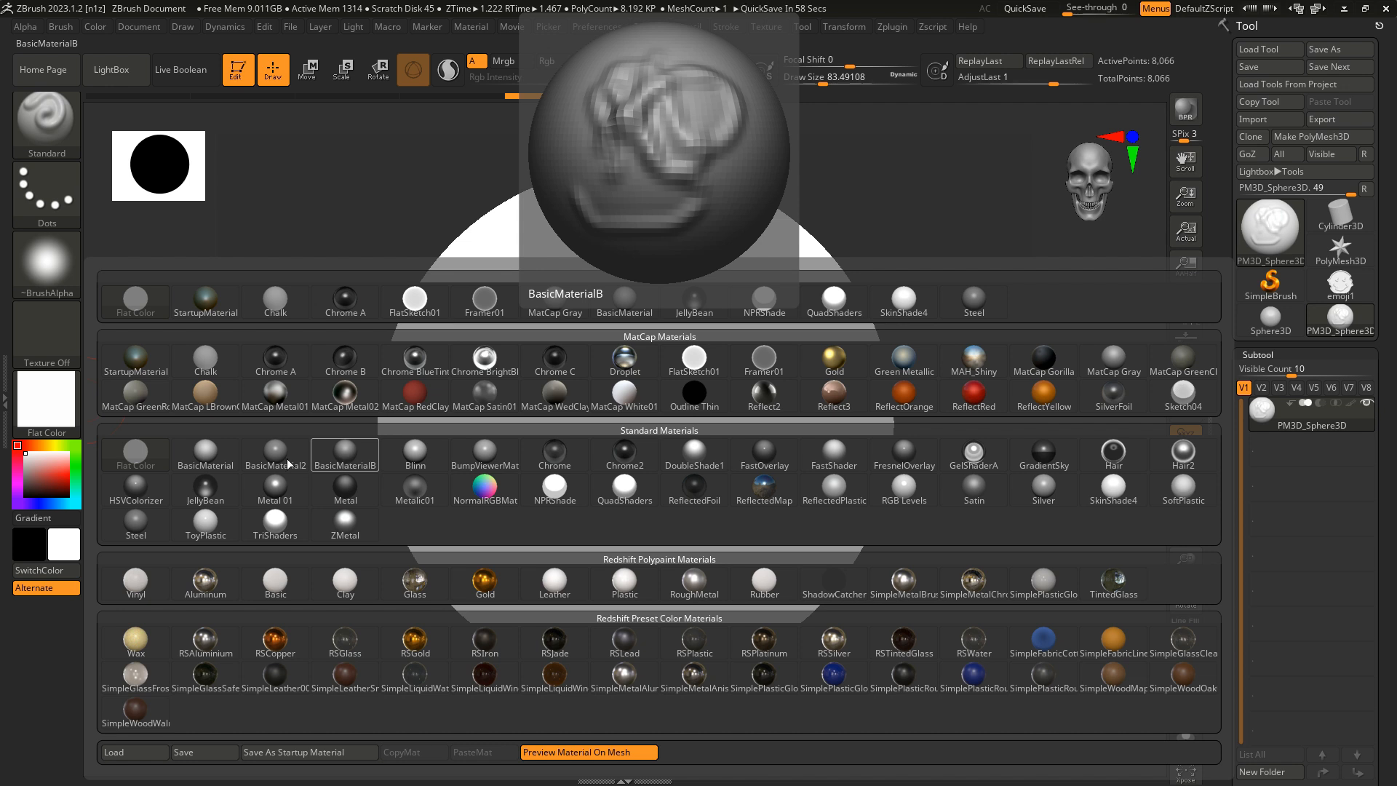
left_click(206, 457)
key("ctrl+d")
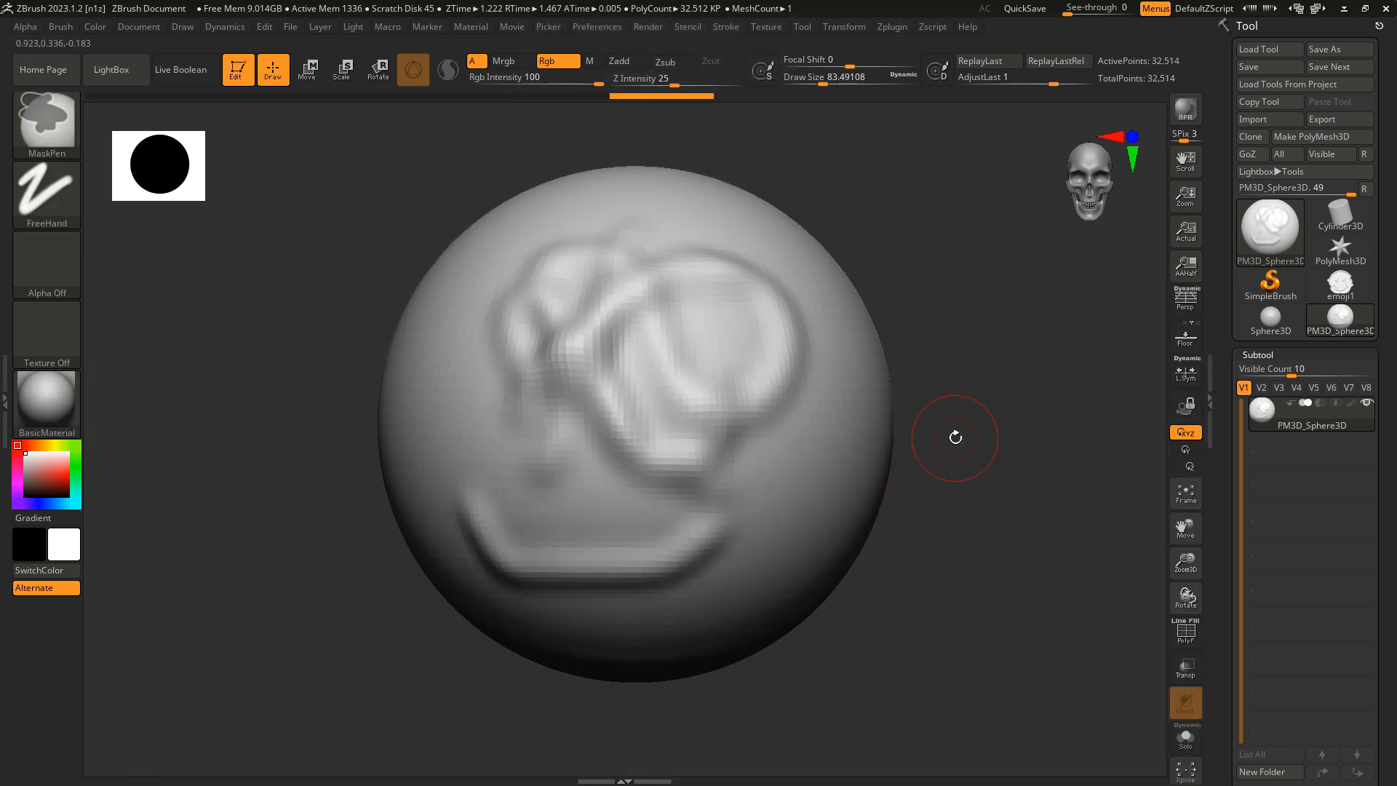
right_click_drag(954, 433, 893, 435, "ctrl")
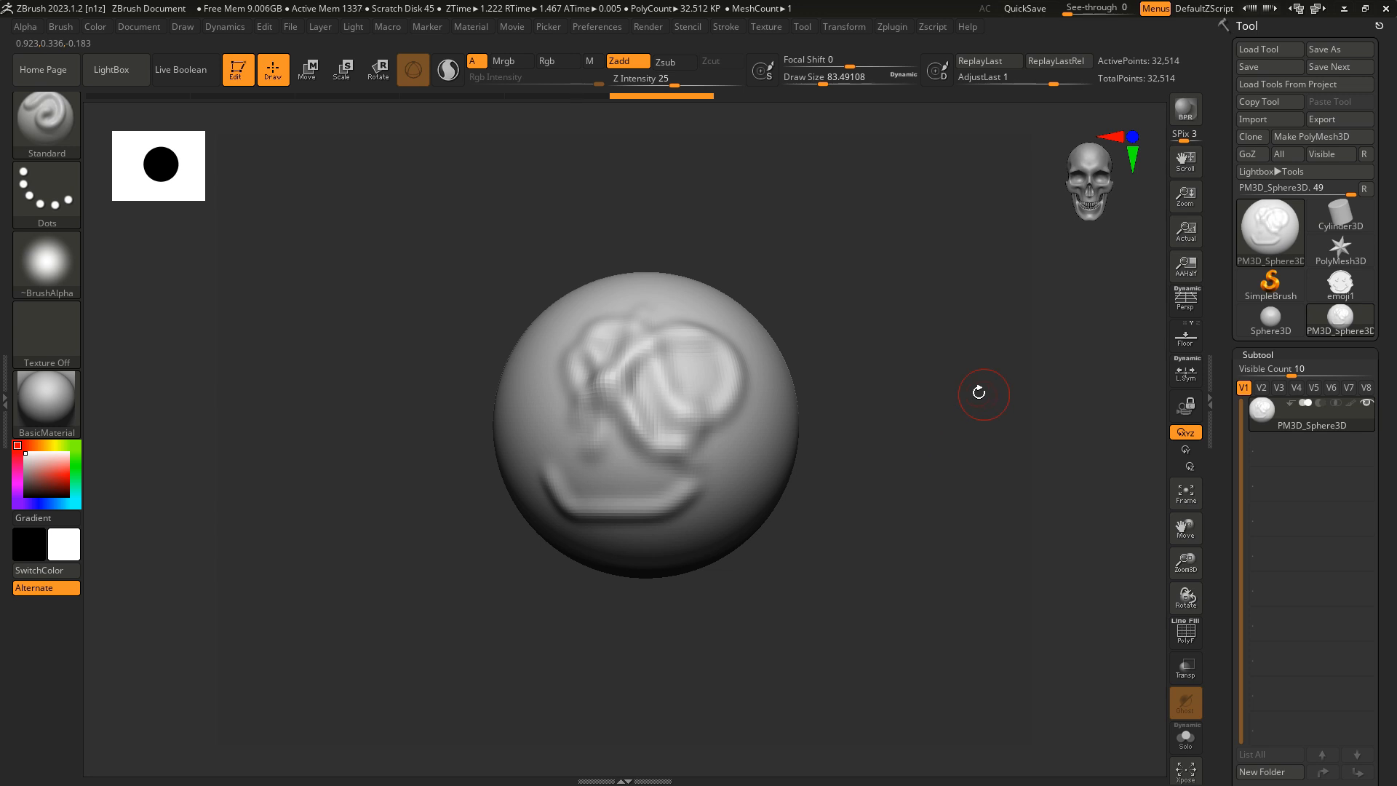
right_click_drag(979, 392, 923, 426, "ctrl")
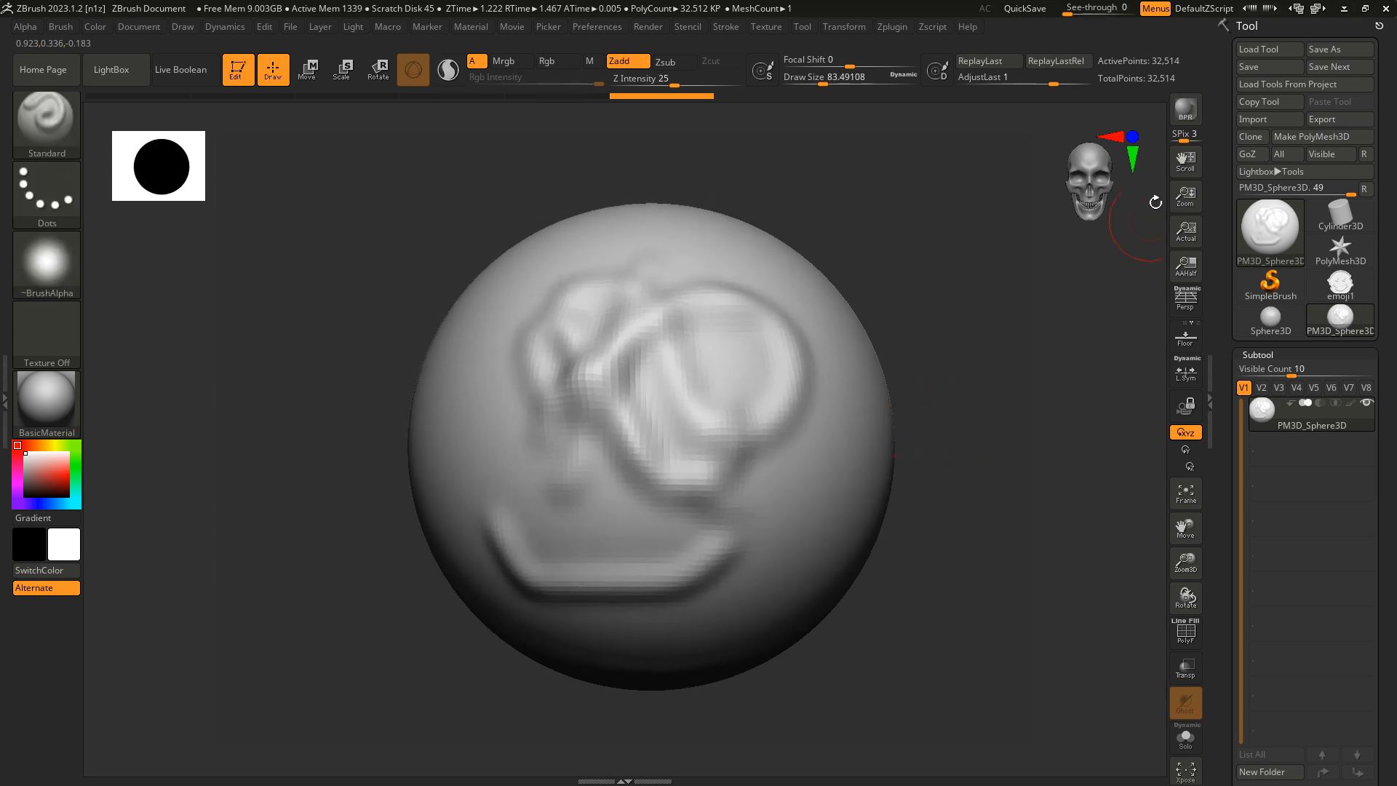
Adjust the brush draw size to about 51.2
right_click_drag(883, 376, 870, 373, "alt")
key("s")
left_click_drag(870, 374, 859, 374)
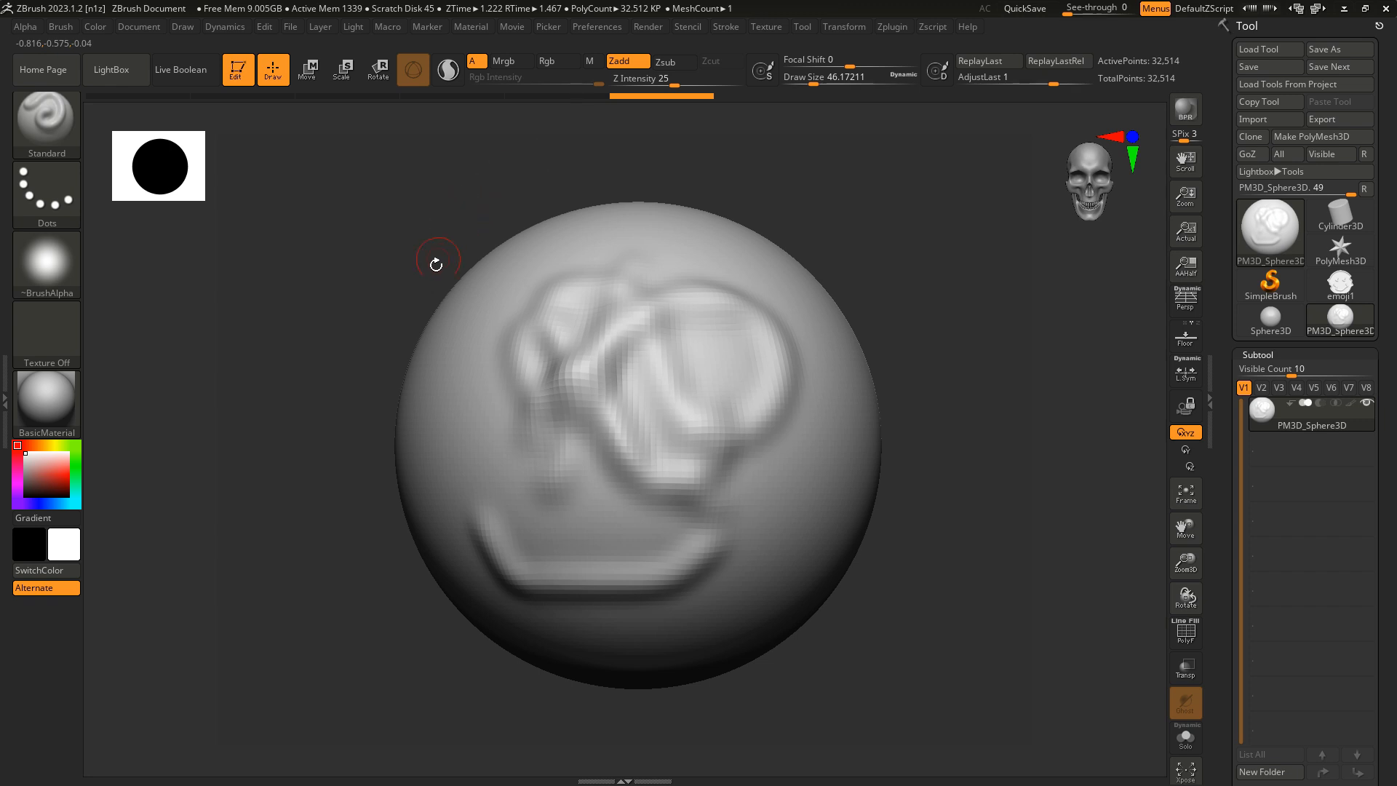
key("s")
mouse_move(422, 305)
left_mouse_down()
mouse_move(489, 307)
mouse_move(437, 307)
left_mouse_up()
key("s")
left_click_drag(926, 297, 910, 283, "alt")
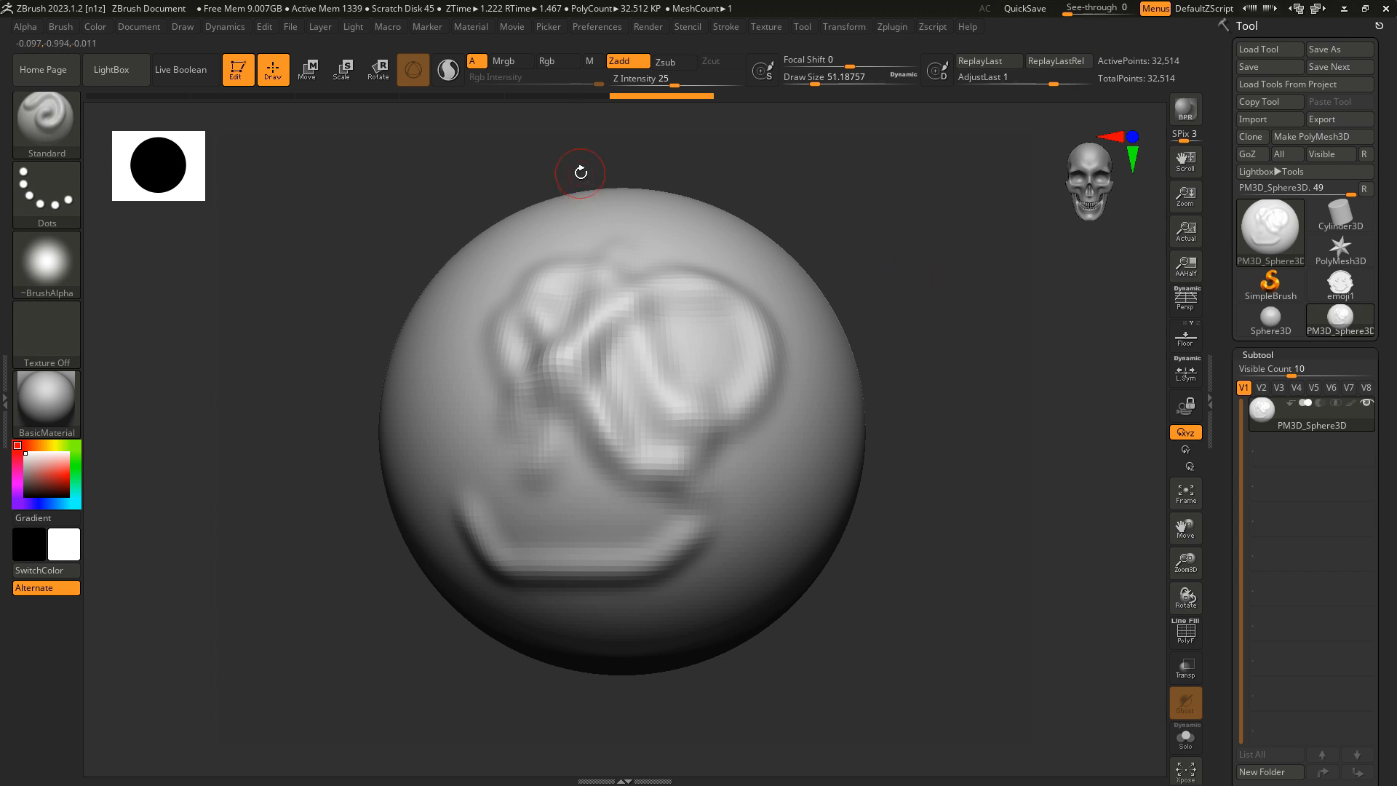
Undo the subdivision and all sculpted strokes on the sphere, and subdivide the clean mesh three times
key("ctrl+z")
key("ctrl+z")
key("ctrl+z")
key("ctrl+z")
key("ctrl+z")
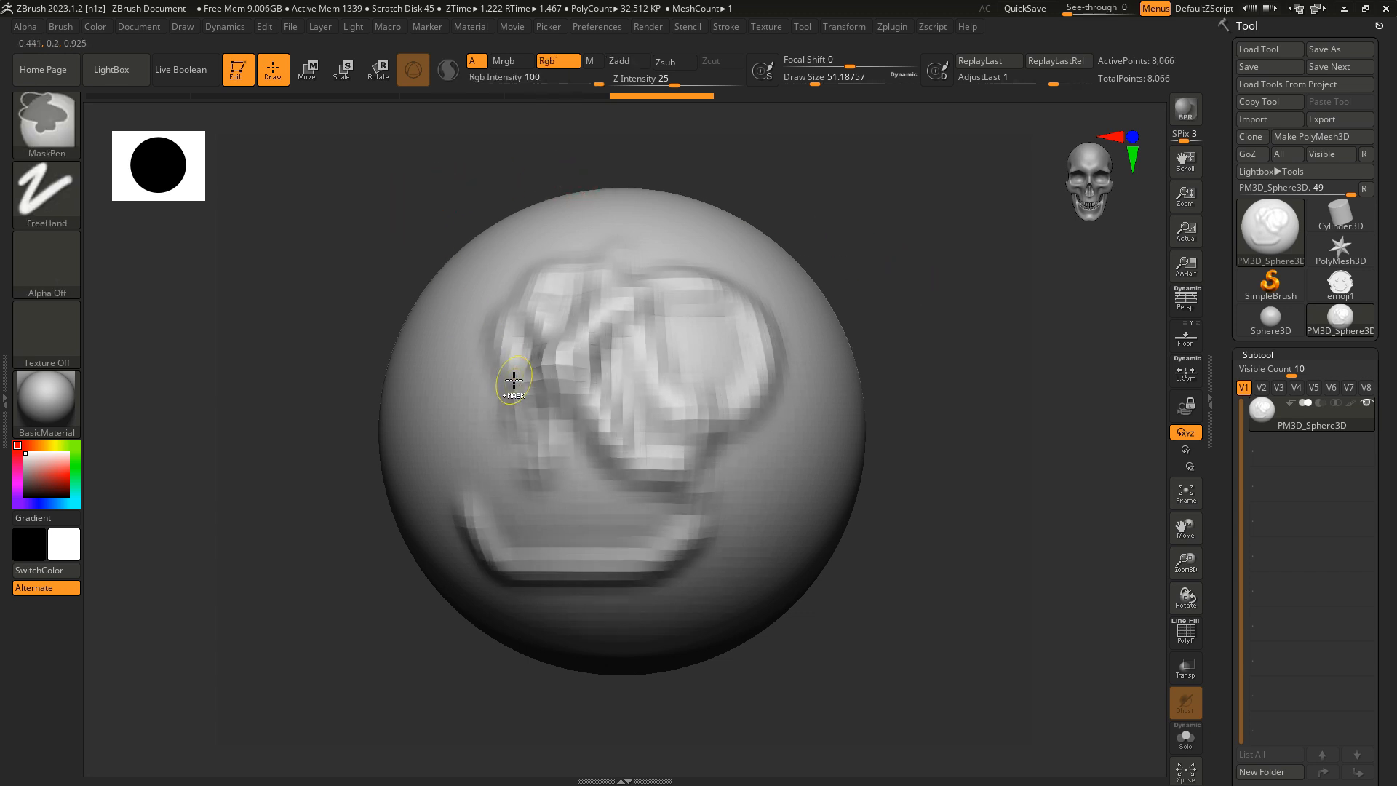
key("ctrl+d")
key("ctrl+d")
key("ctrl+d")
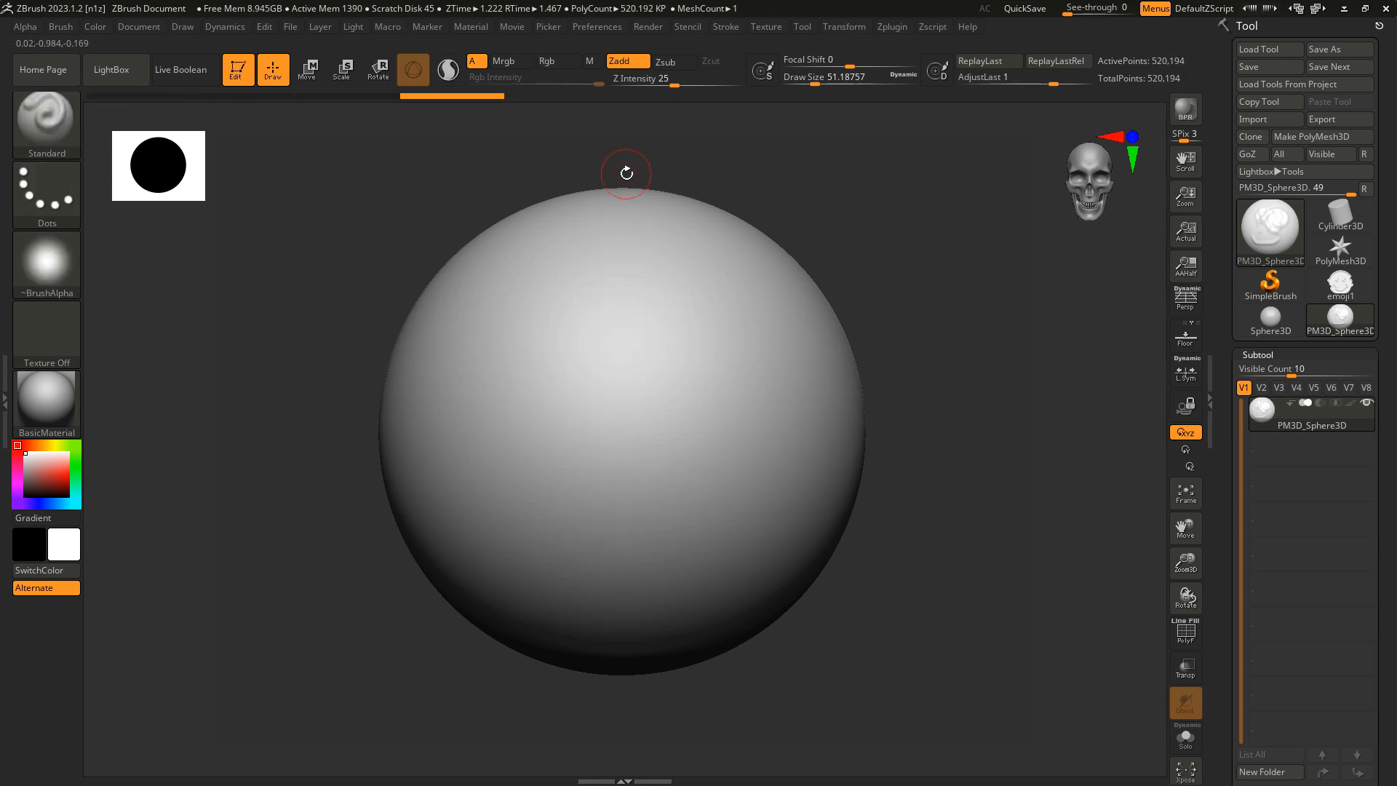
Set the brush draw size to about 73.9 and sculpt an S-shaped Standard brush stroke on the sphere's front
key("space")
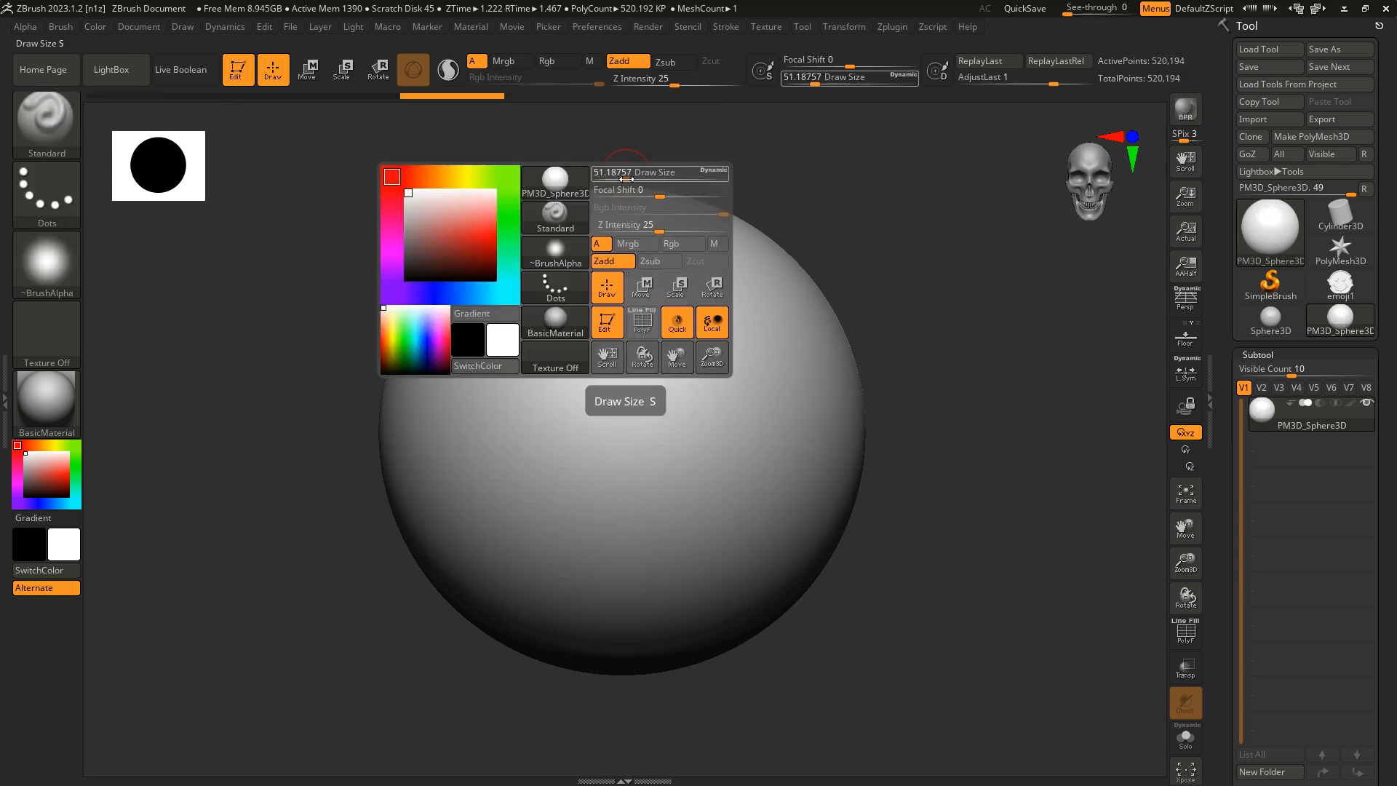
mouse_move(626, 173)
left_mouse_down()
mouse_move(645, 180)
mouse_move(631, 177)
left_mouse_up()
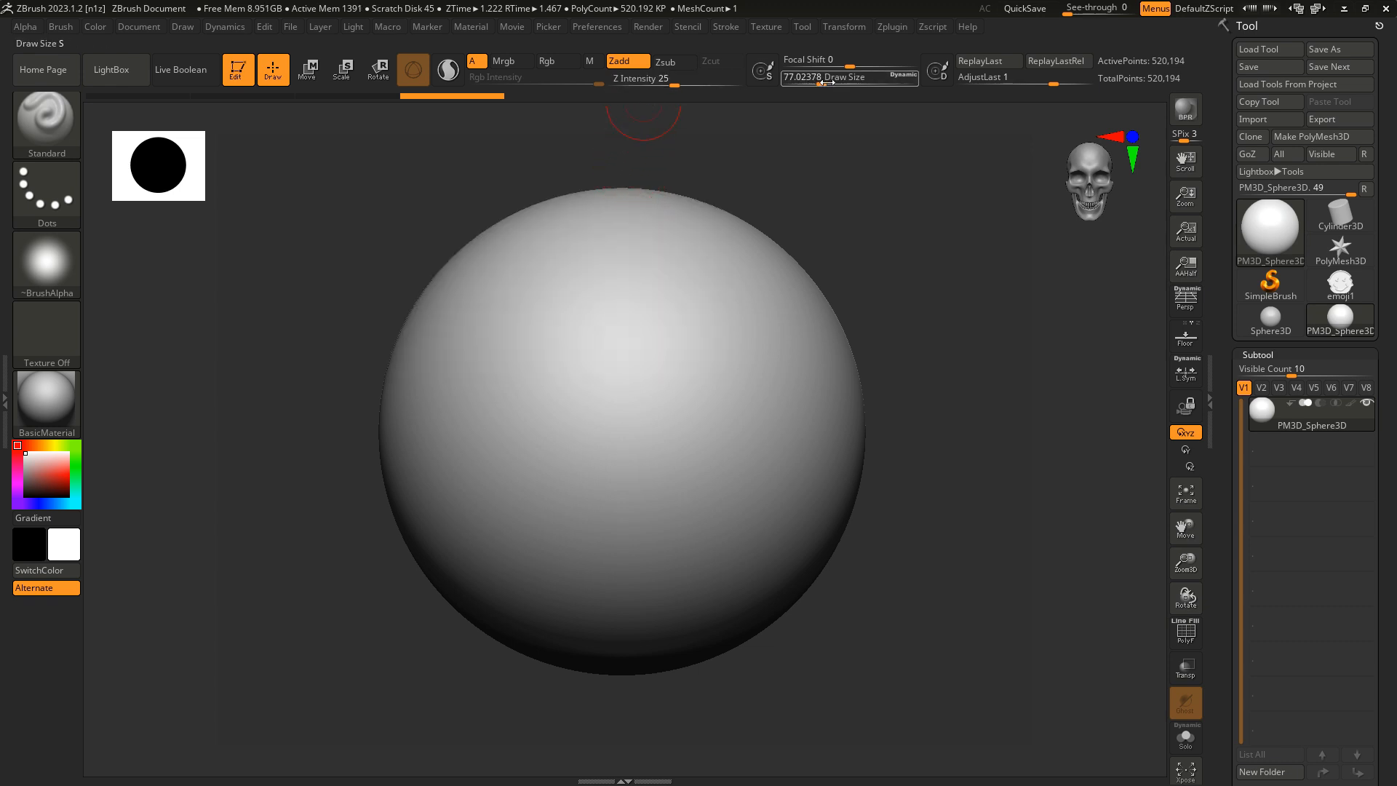
left_click_drag(824, 83, 808, 85)
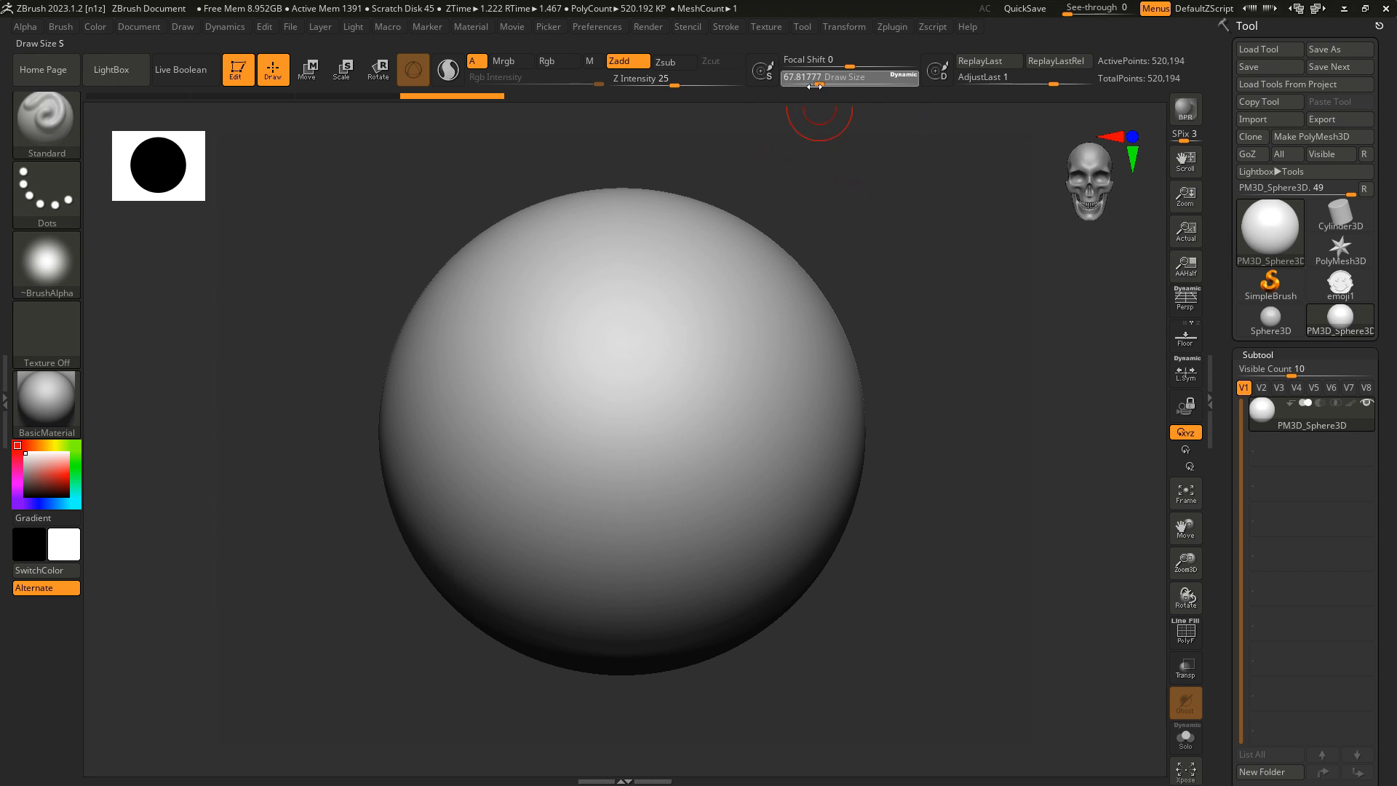
left_click(821, 89)
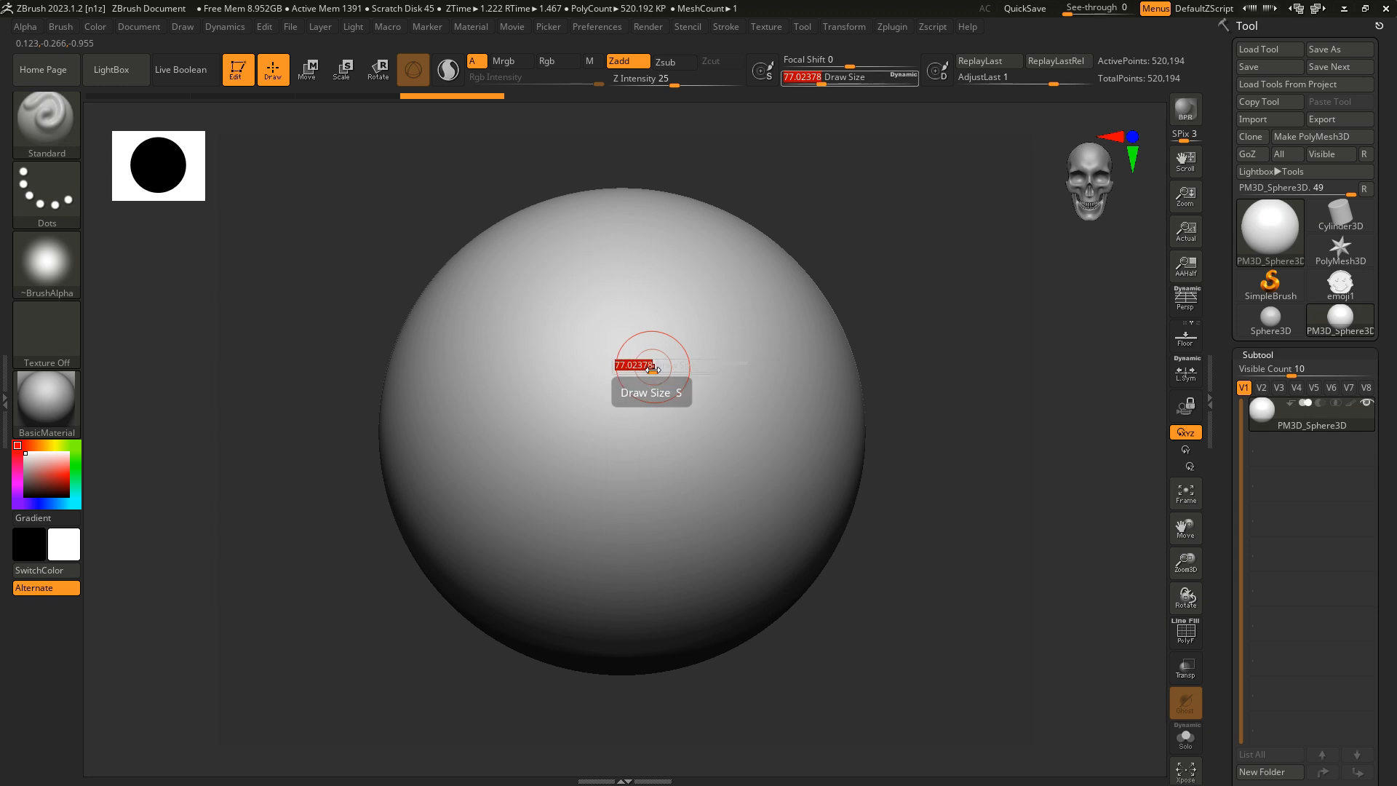
left_click_drag(646, 365, 652, 369)
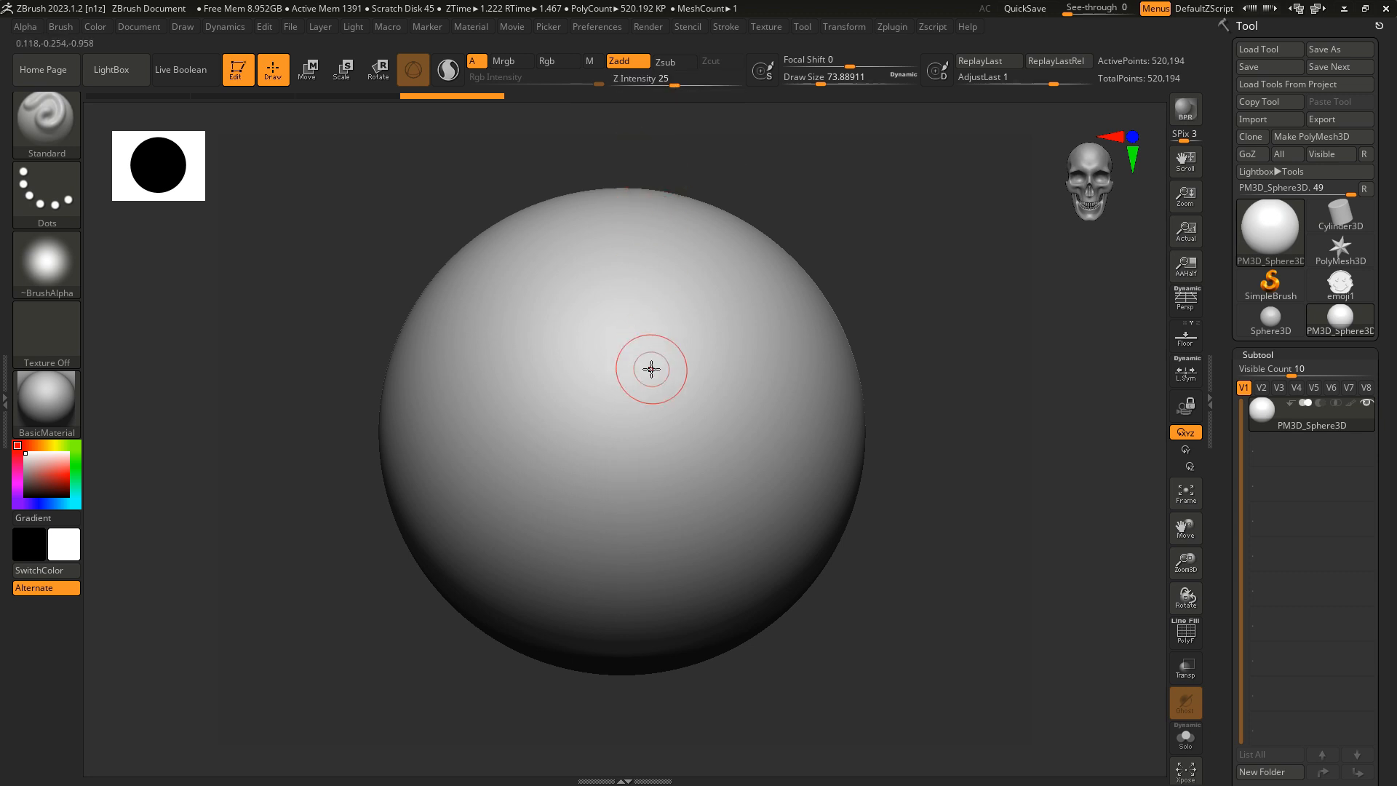
mouse_move(571, 502)
left_mouse_down()
mouse_move(536, 446)
mouse_move(546, 393)
mouse_move(621, 334)
mouse_move(608, 301)
mouse_move(582, 287)
mouse_move(545, 304)
mouse_move(566, 315)
left_mouse_up()
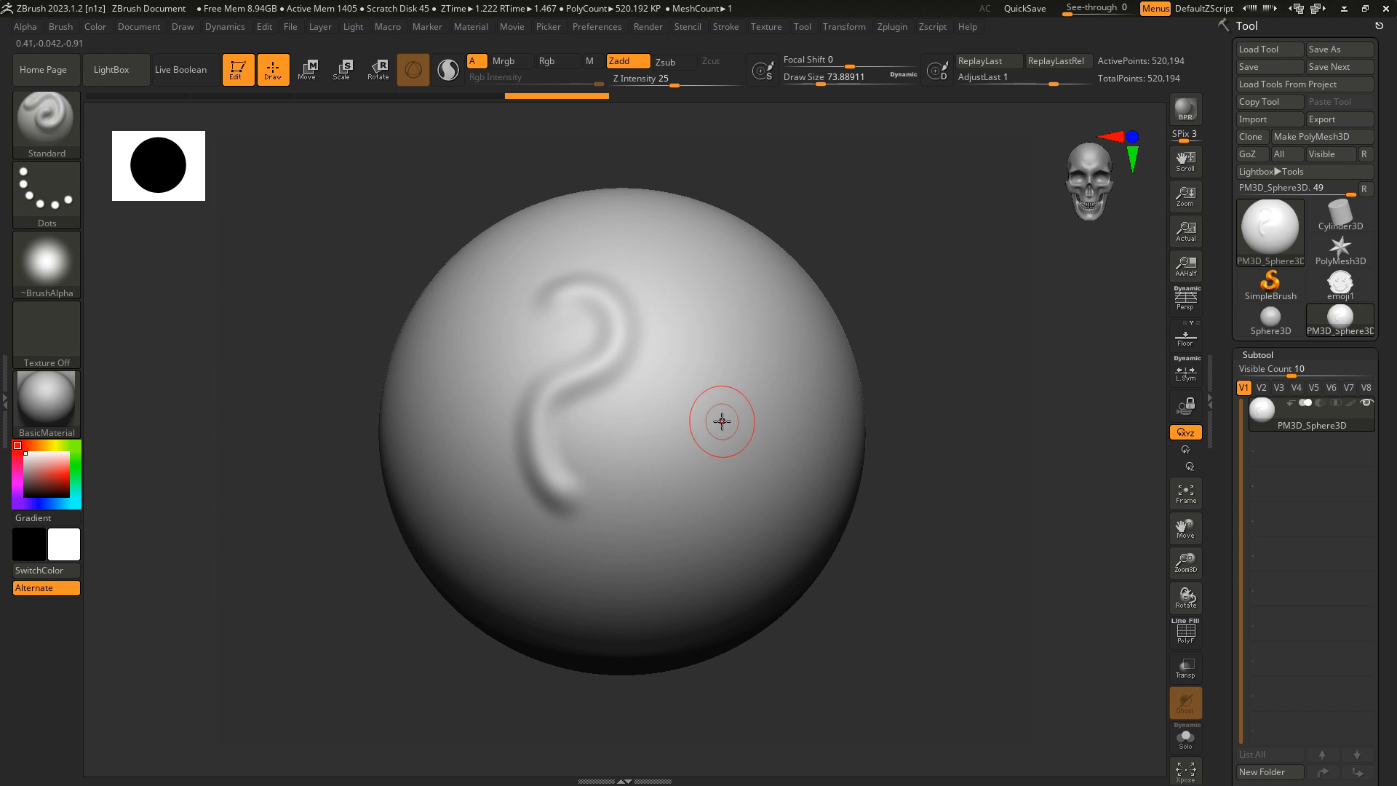
Set the Z Intensity to 50 and sculpt a second S-shaped stroke beside the first one
key("u")
left_click_drag(722, 423, 727, 426)
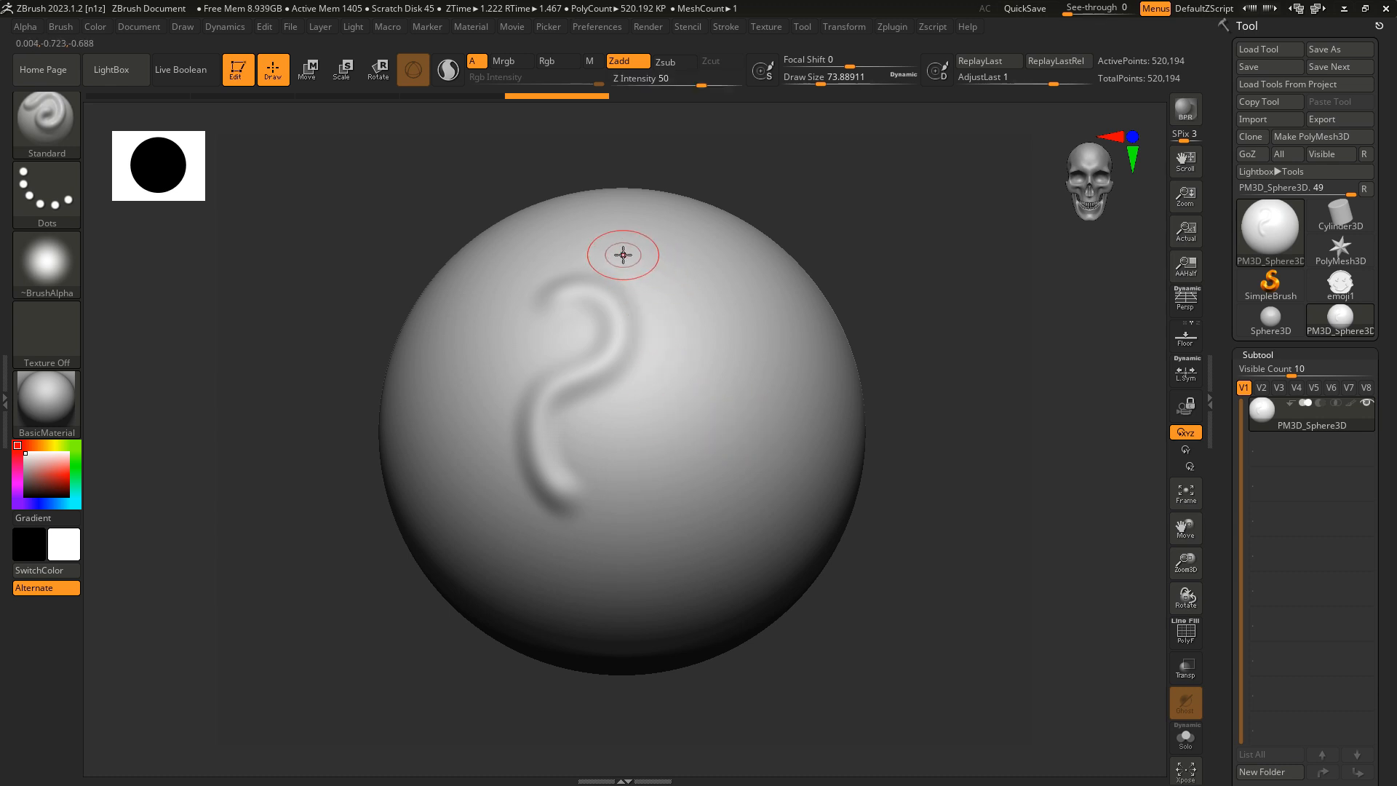
mouse_move(623, 250)
left_mouse_down()
mouse_move(679, 296)
mouse_move(670, 350)
mouse_move(615, 396)
mouse_move(608, 451)
mouse_move(626, 509)
mouse_move(569, 557)
left_mouse_up()
mouse_move(514, 422)
right_mouse_down()
mouse_move(560, 405)
mouse_move(592, 427)
mouse_move(545, 406)
mouse_move(825, 230)
right_mouse_up()
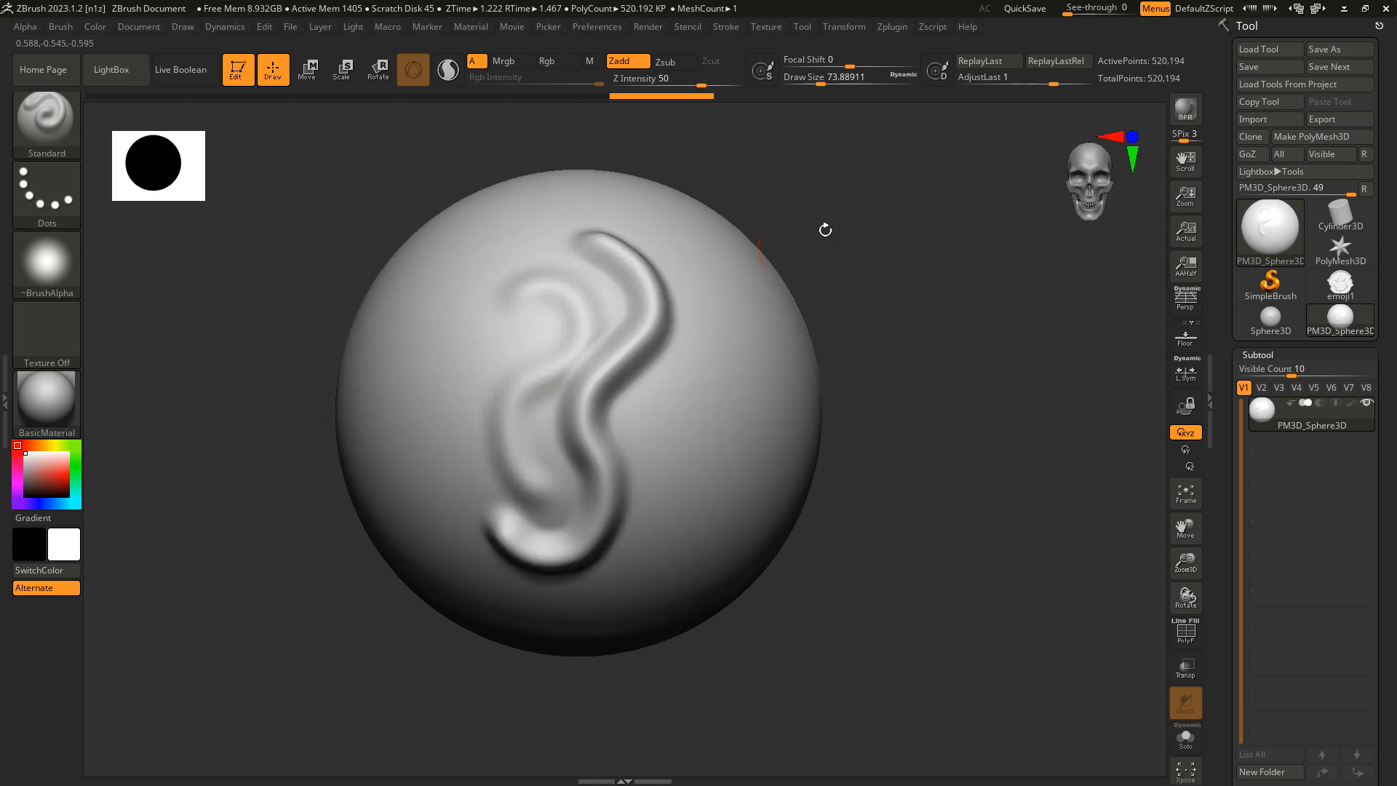
left_click(1086, 183)
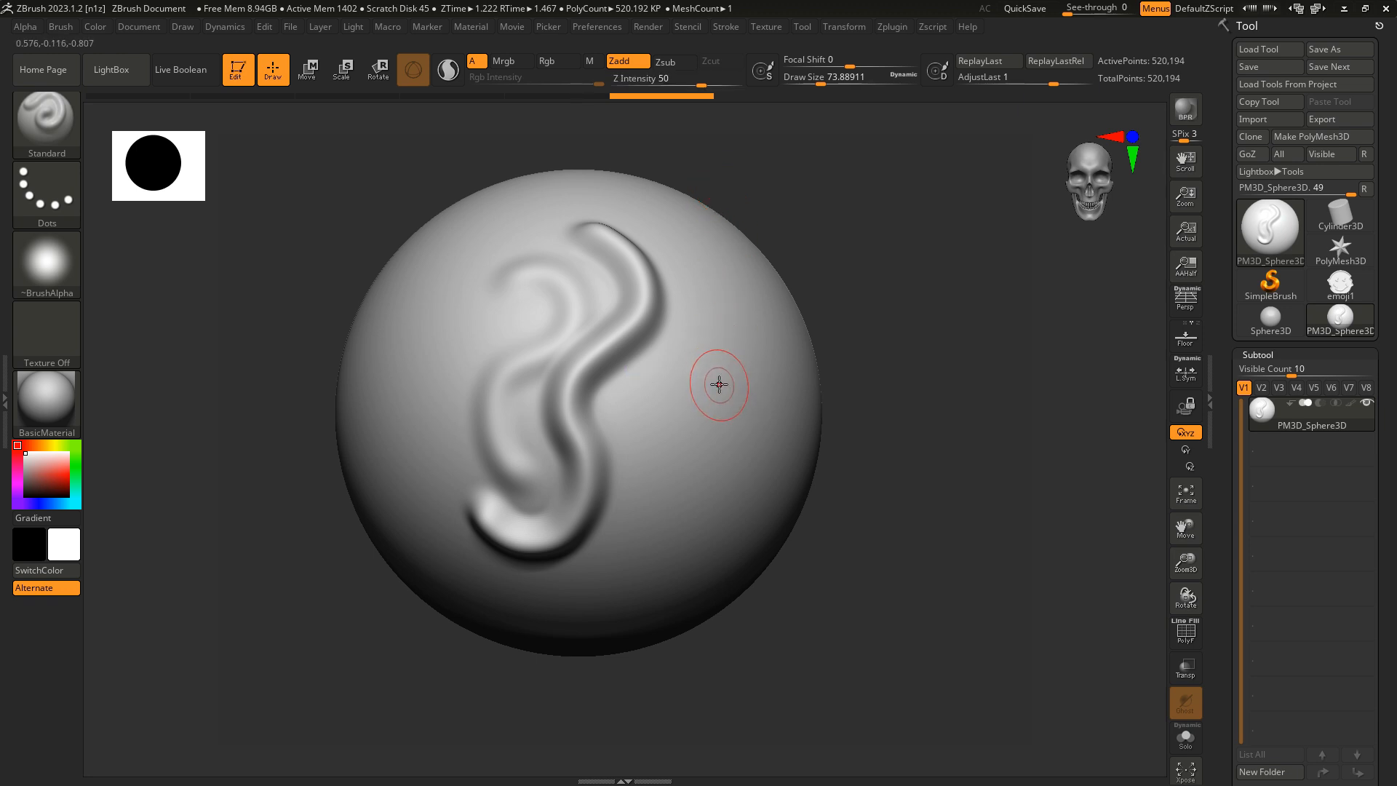
Lower the Z Intensity to 10 and sculpt a faint stroke along the outer side of the raised S-shaped ridge
key("u")
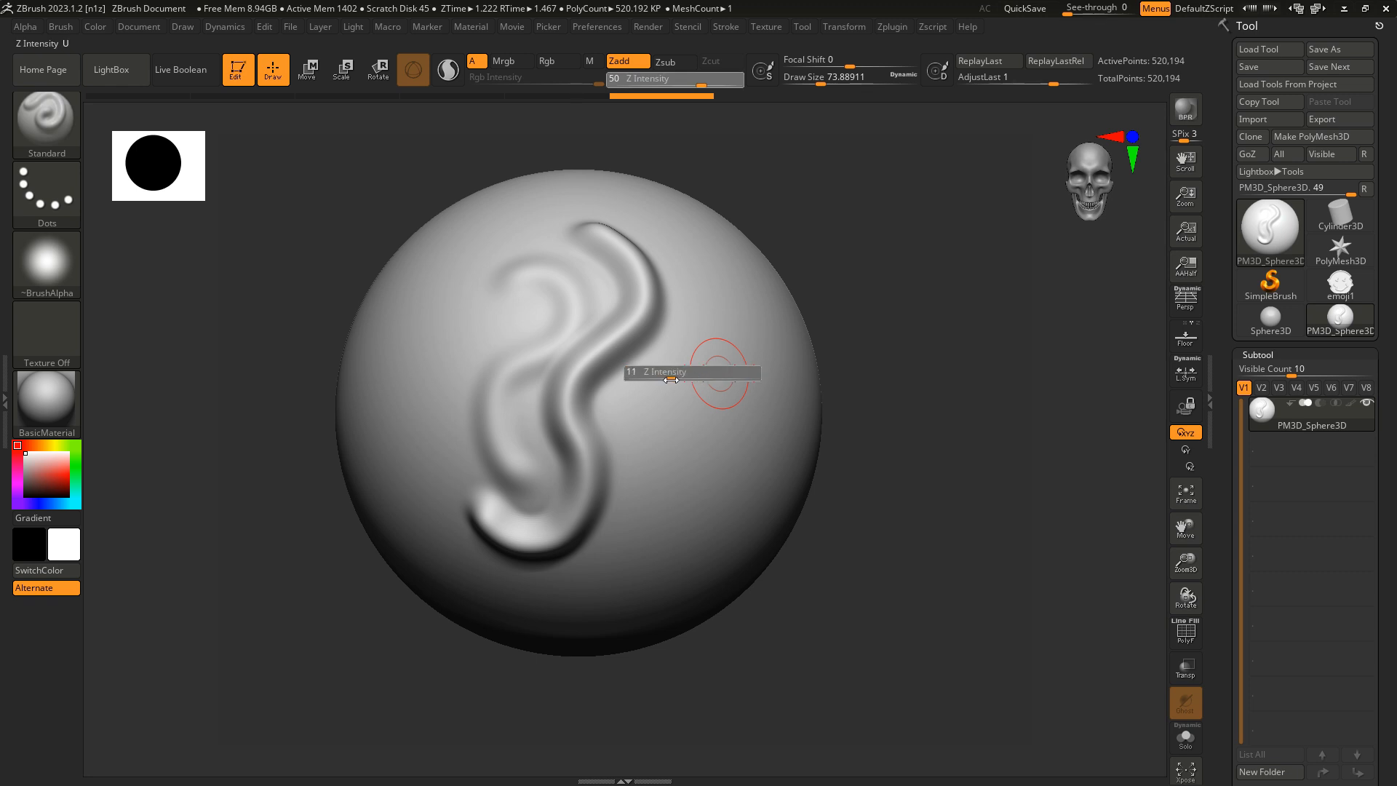
left_click_drag(668, 379, 670, 378)
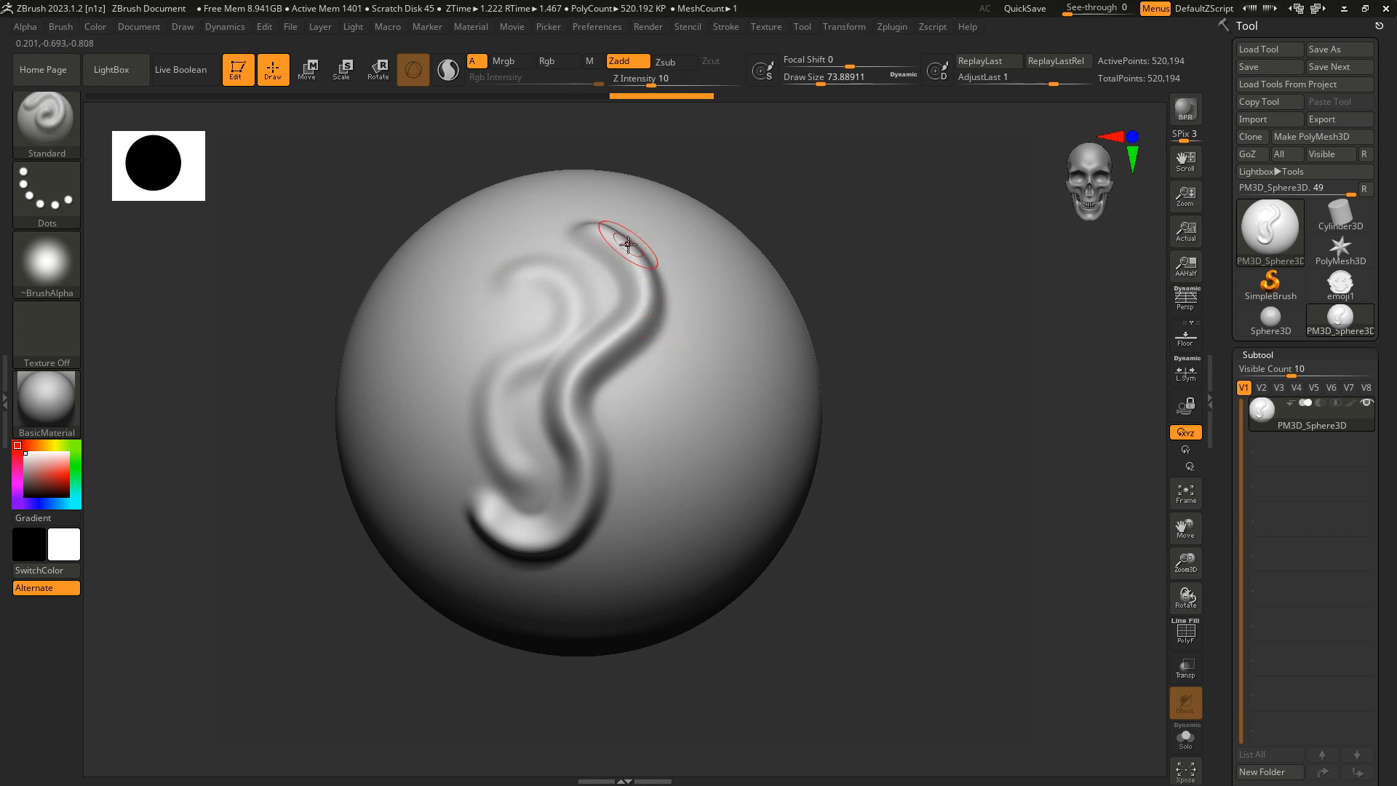
left_click_drag(630, 219, 680, 270)
left_click_drag(505, 586, 531, 530)
mouse_move(530, 530)
right_mouse_down()
mouse_move(689, 524)
mouse_move(703, 451)
mouse_move(742, 397)
mouse_move(720, 320)
mouse_move(720, 383)
mouse_move(816, 353)
mouse_move(985, 107)
right_mouse_up()
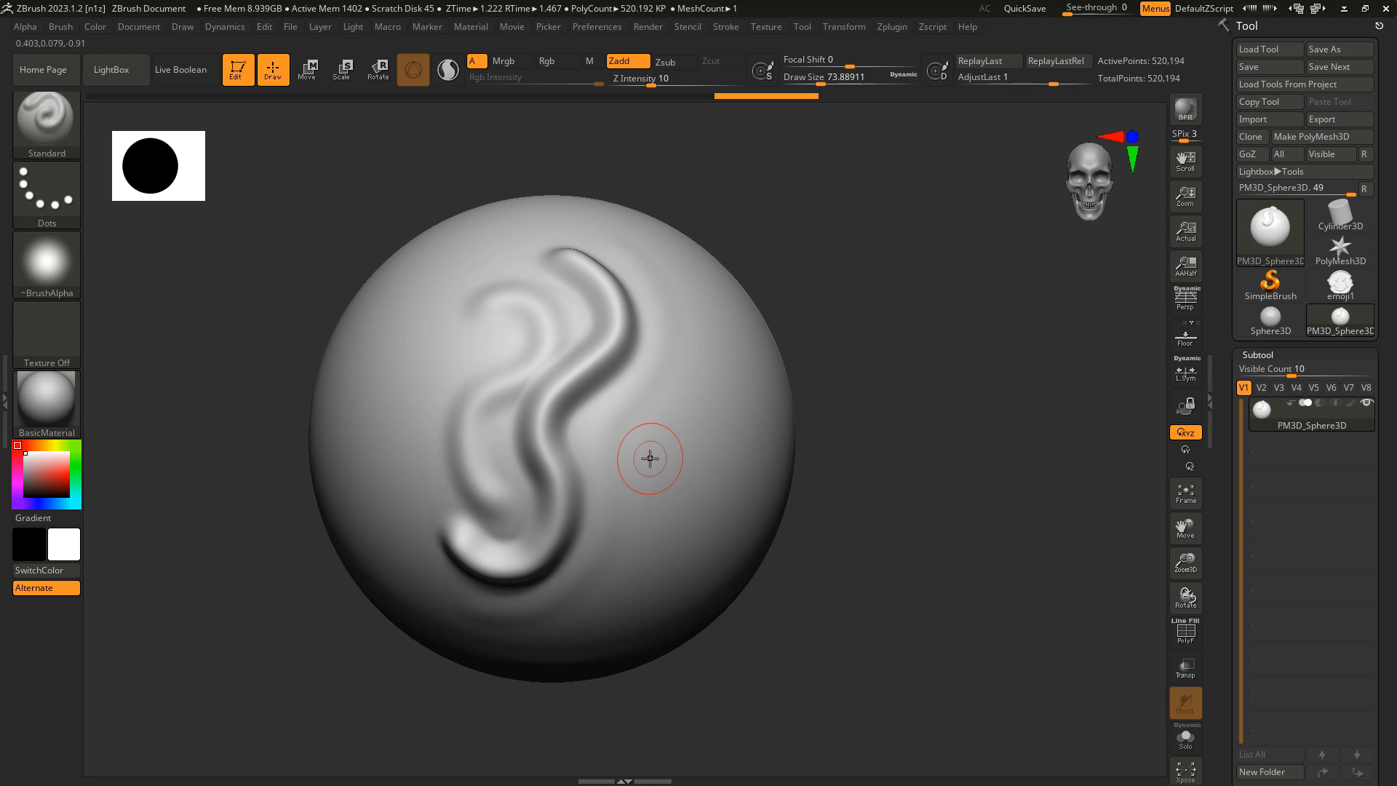
Set the Z Intensity to 30 and the brush draw size to about 53.8
right_click_drag(686, 446, 719, 408, "alt")
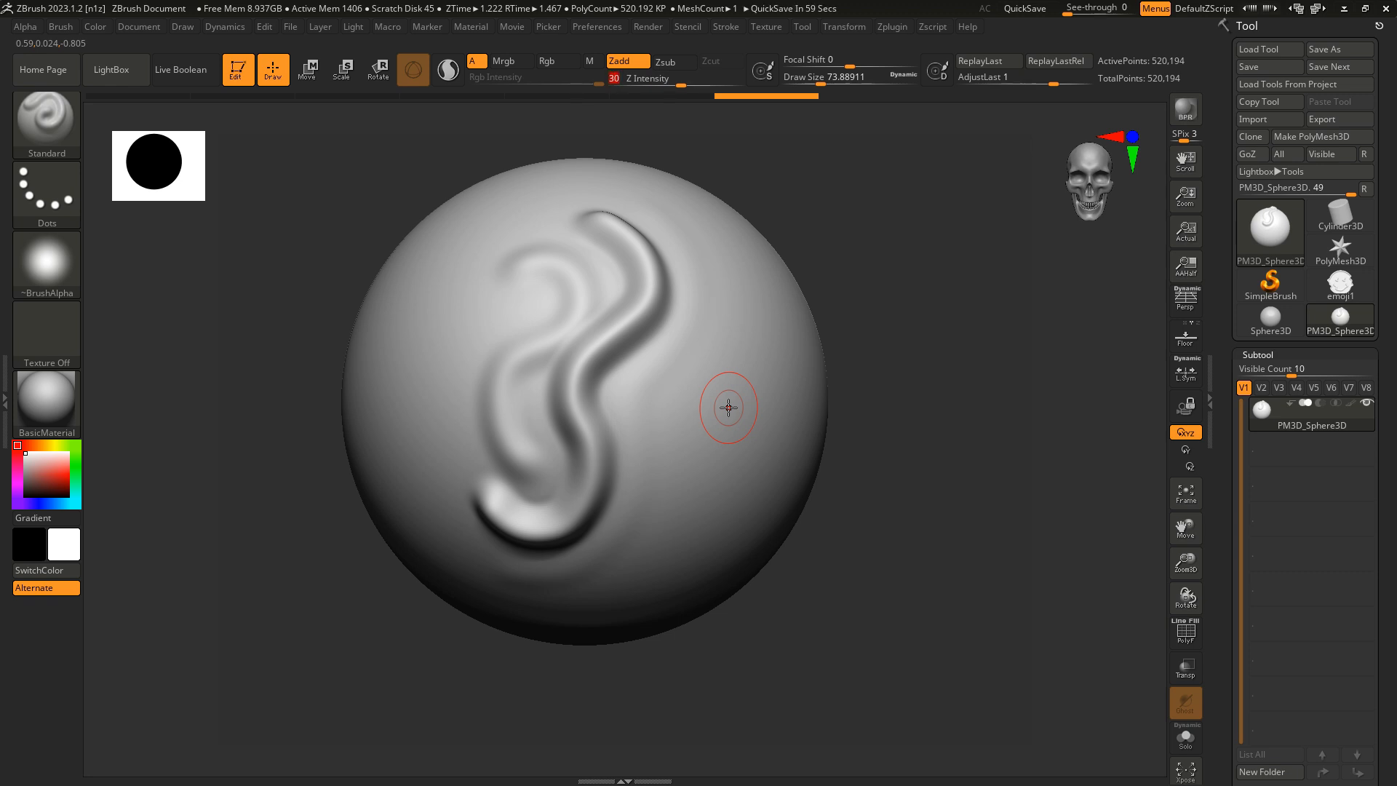
right_click_drag(687, 375, 653, 390)
key("s")
left_click_drag(714, 385, 708, 386)
left_click(1082, 190)
right_click_drag(681, 418, 657, 408, "alt")
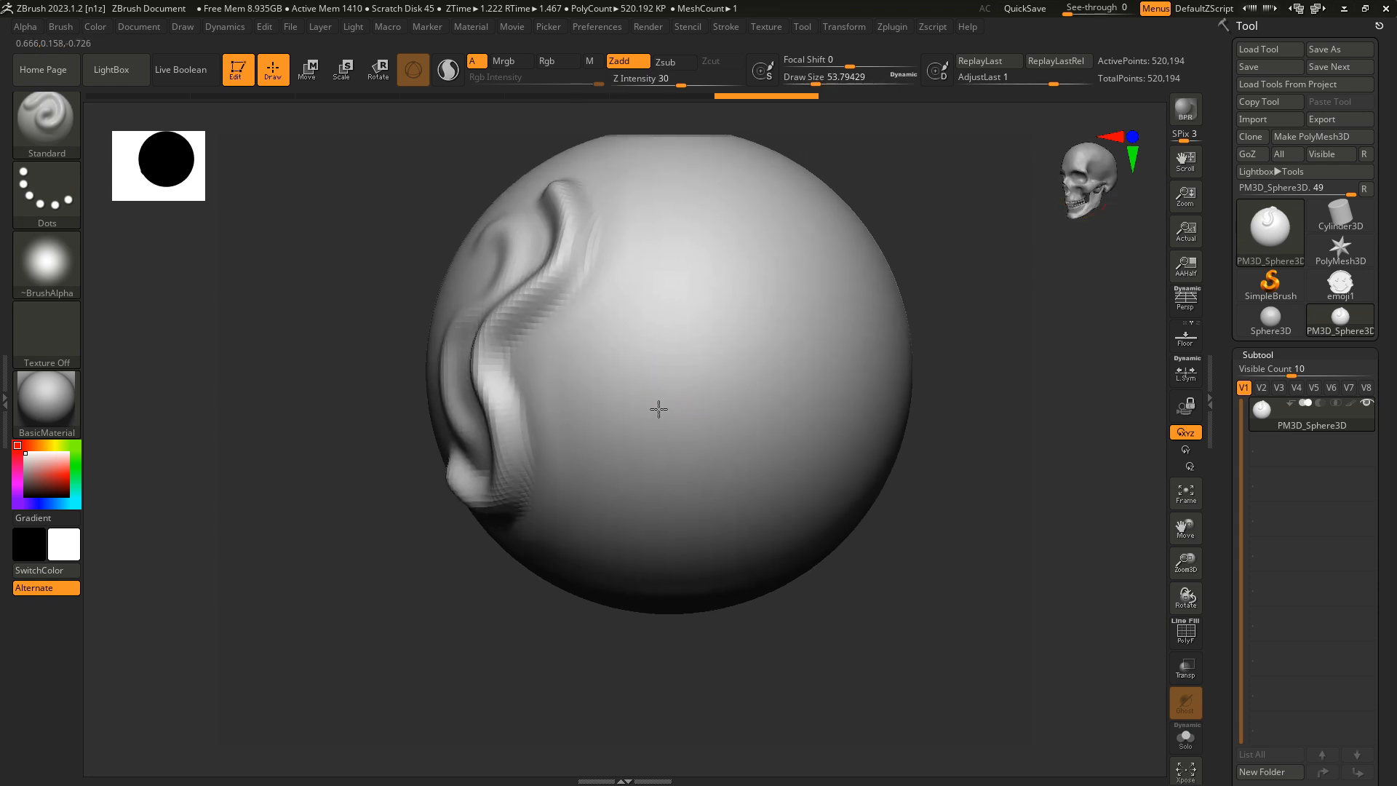
right_click_drag(696, 283, 696, 373, "alt")
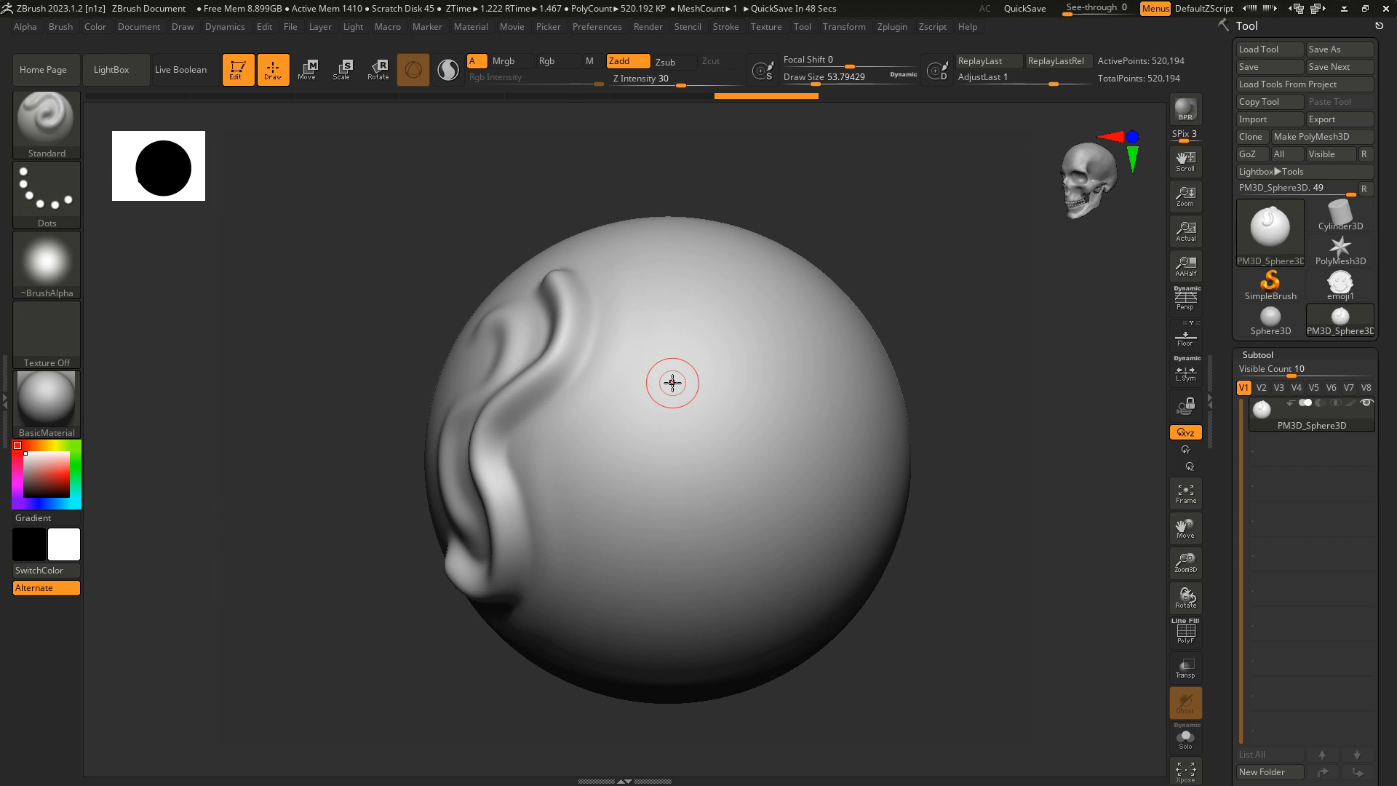
Set the Focal Shift to -62 and sculpt a long winding stroke on the smooth area beside the ridges
key("o")
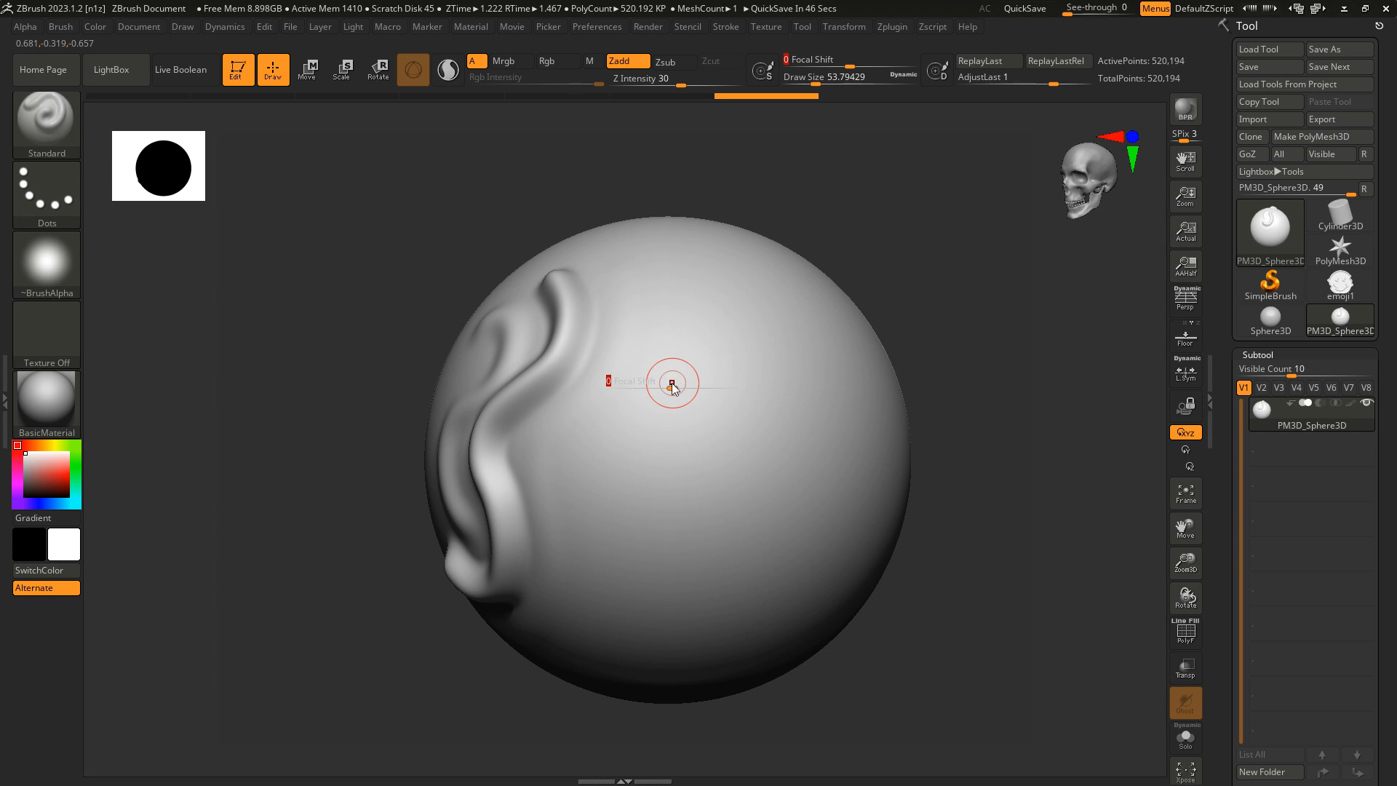
left_click(672, 388)
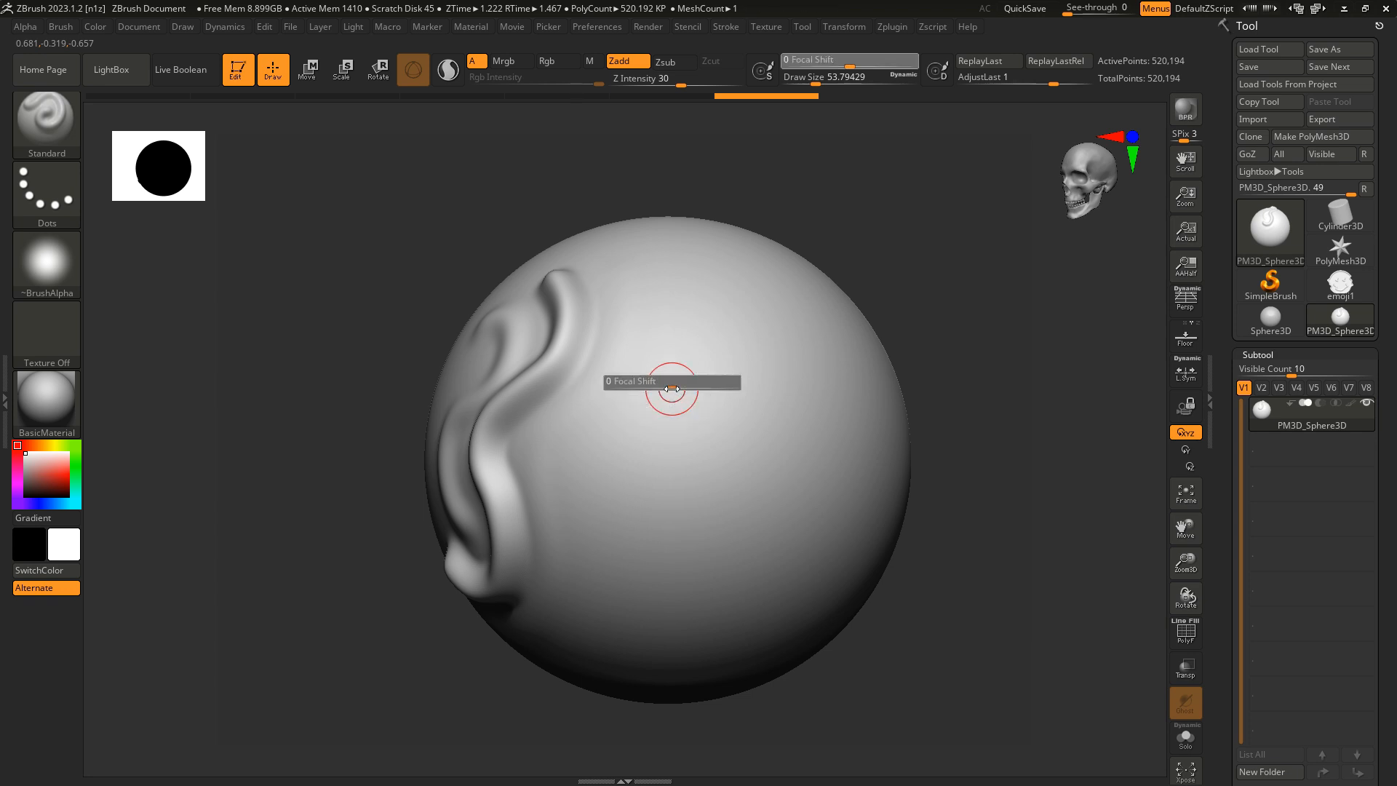
left_click_drag(665, 388, 631, 385)
mouse_move(648, 291)
left_mouse_down()
mouse_move(694, 399)
mouse_move(611, 521)
mouse_move(713, 643)
mouse_move(770, 582)
left_mouse_up()
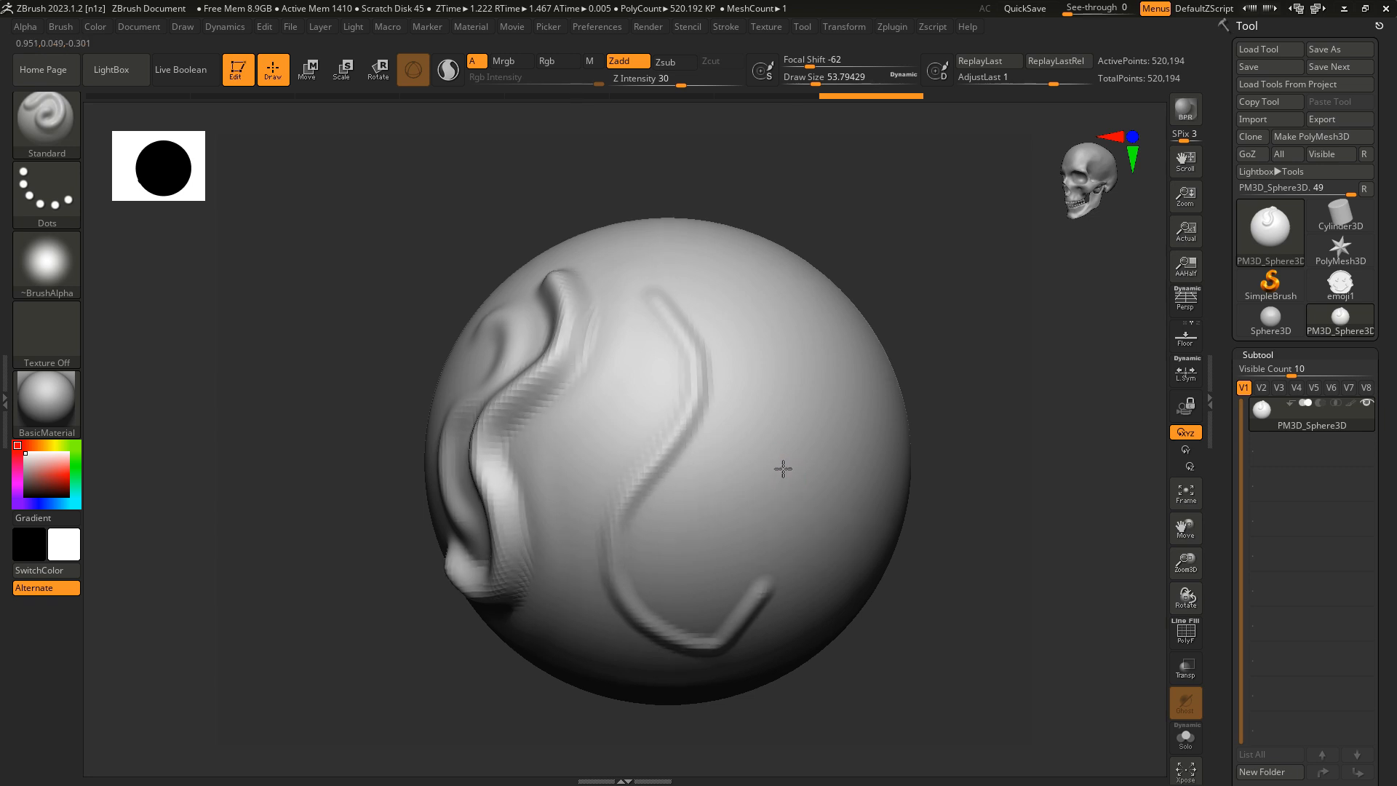
left_click_drag(783, 468, 970, 275)
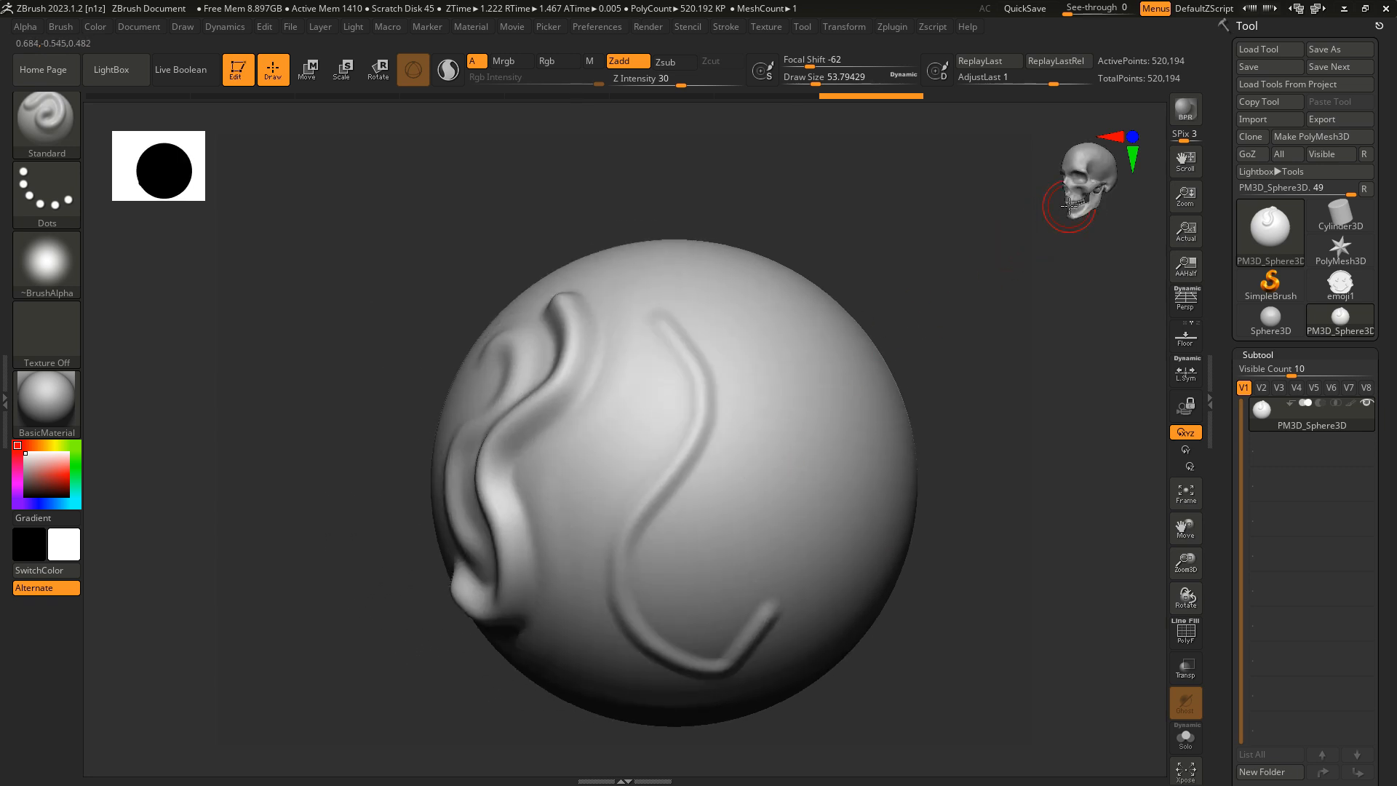
Set the Focal Shift to 79 and sculpt a winding stroke next to the -62 Focal Shift stroke
key("o")
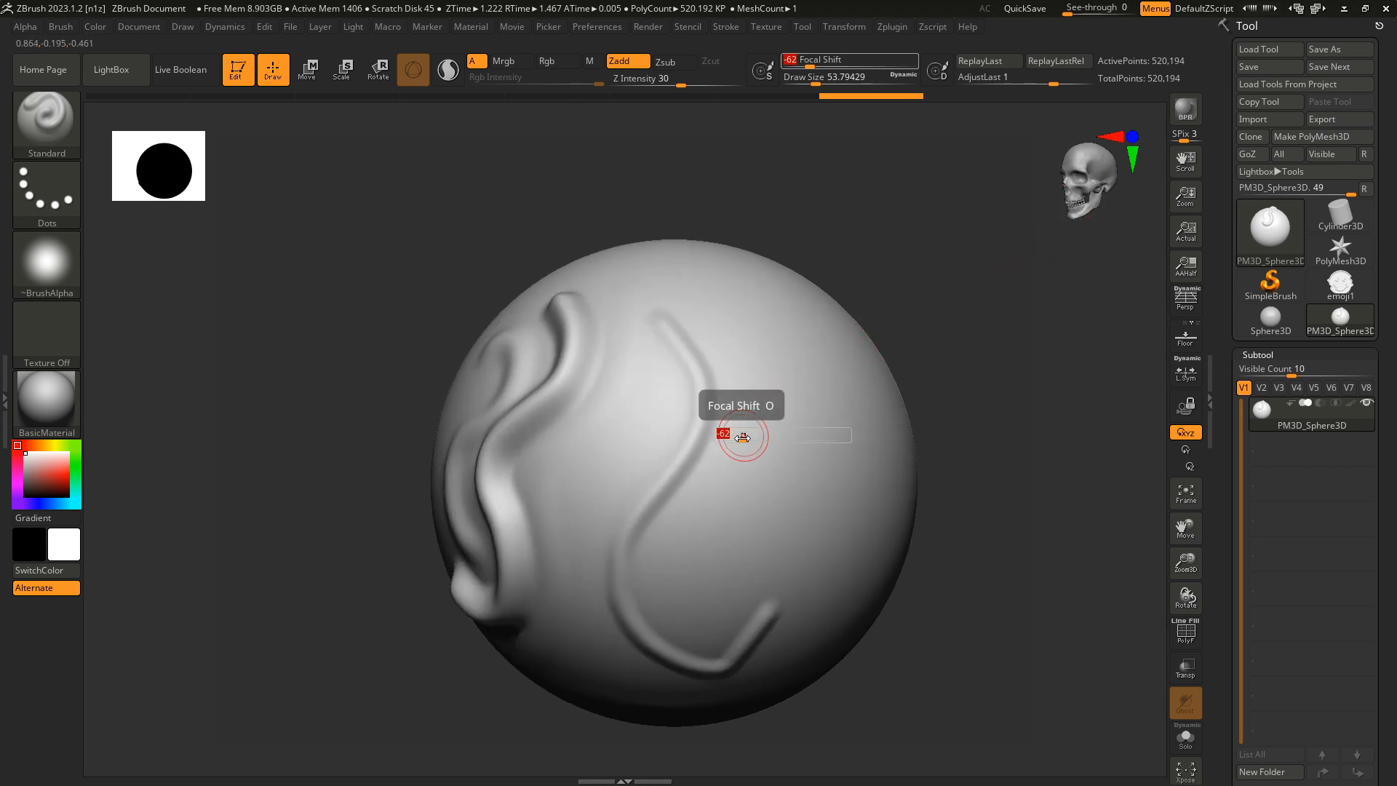
left_click_drag(742, 439, 833, 442)
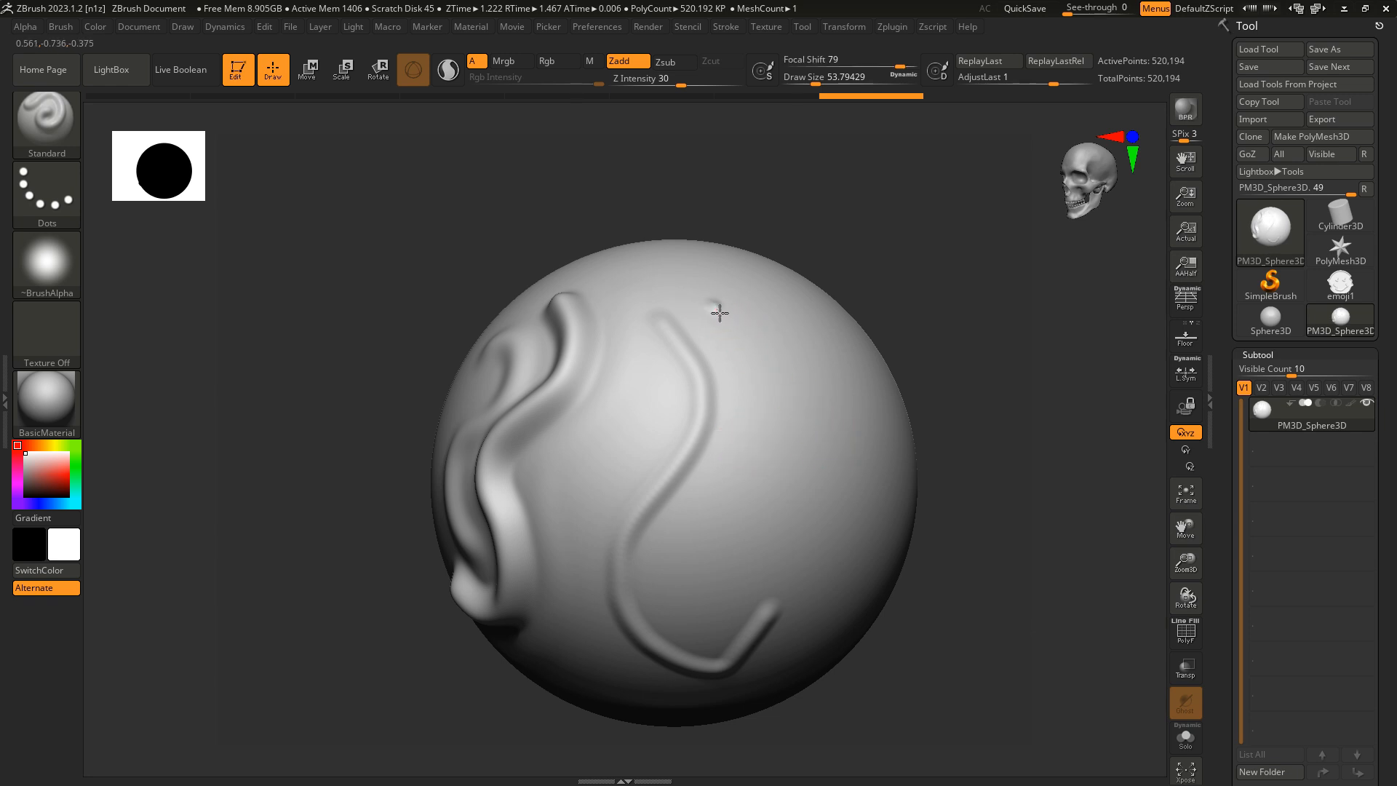
mouse_move(713, 305)
left_mouse_down()
mouse_move(752, 396)
mouse_move(692, 491)
mouse_move(753, 585)
mouse_move(832, 428)
left_mouse_up()
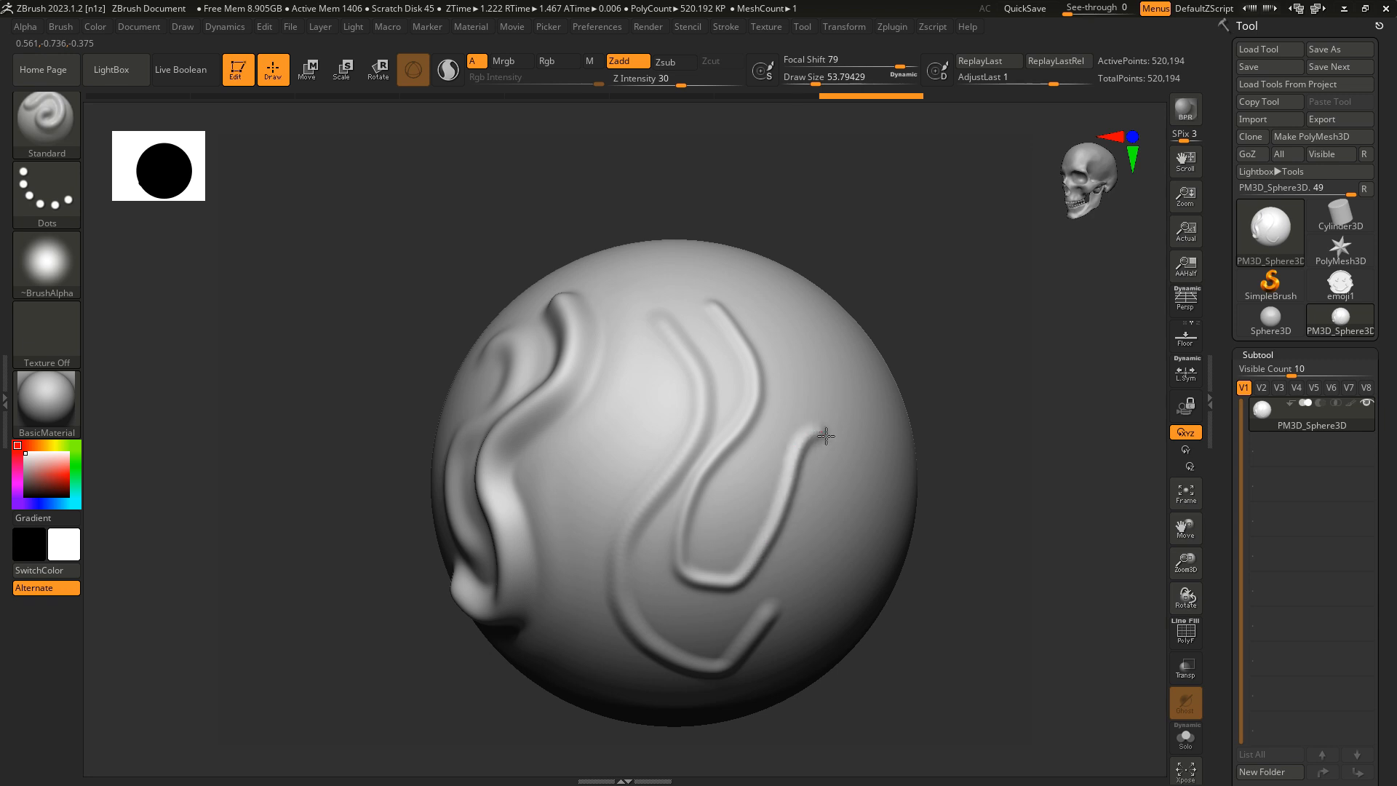
mouse_move(832, 427)
right_mouse_down()
mouse_move(792, 508)
mouse_move(779, 501)
mouse_move(833, 438)
right_mouse_up()
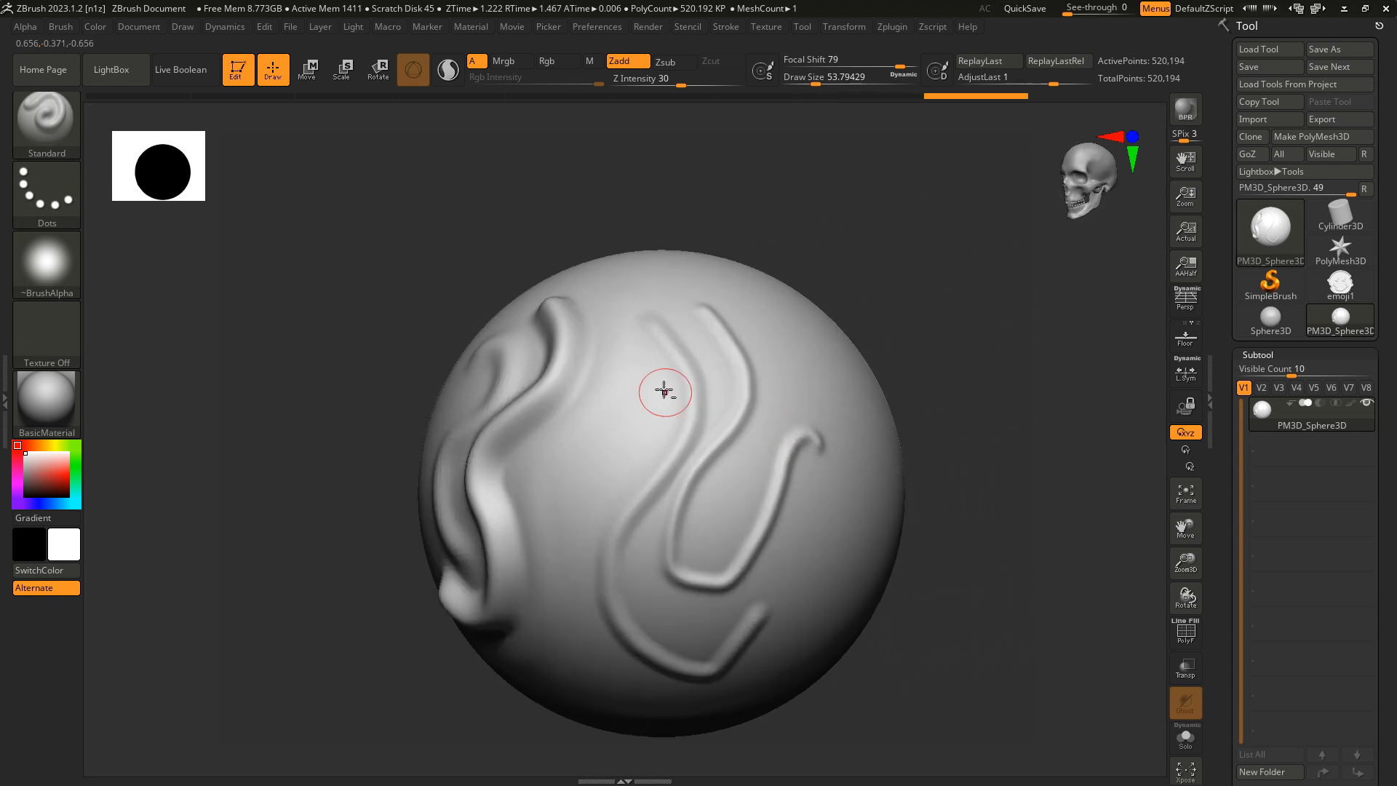
Sculpt two more curved strokes between the wide ridge and the winding strokes
left_click_drag(643, 356, 579, 597)
mouse_move(595, 561)
right_mouse_down()
mouse_move(639, 515)
mouse_move(618, 547)
right_mouse_up()
mouse_move(600, 356)
left_mouse_down()
mouse_move(601, 405)
mouse_move(561, 477)
mouse_move(550, 600)
left_mouse_up()
right_click_drag(689, 440, 493, 419)
left_click(1075, 183)
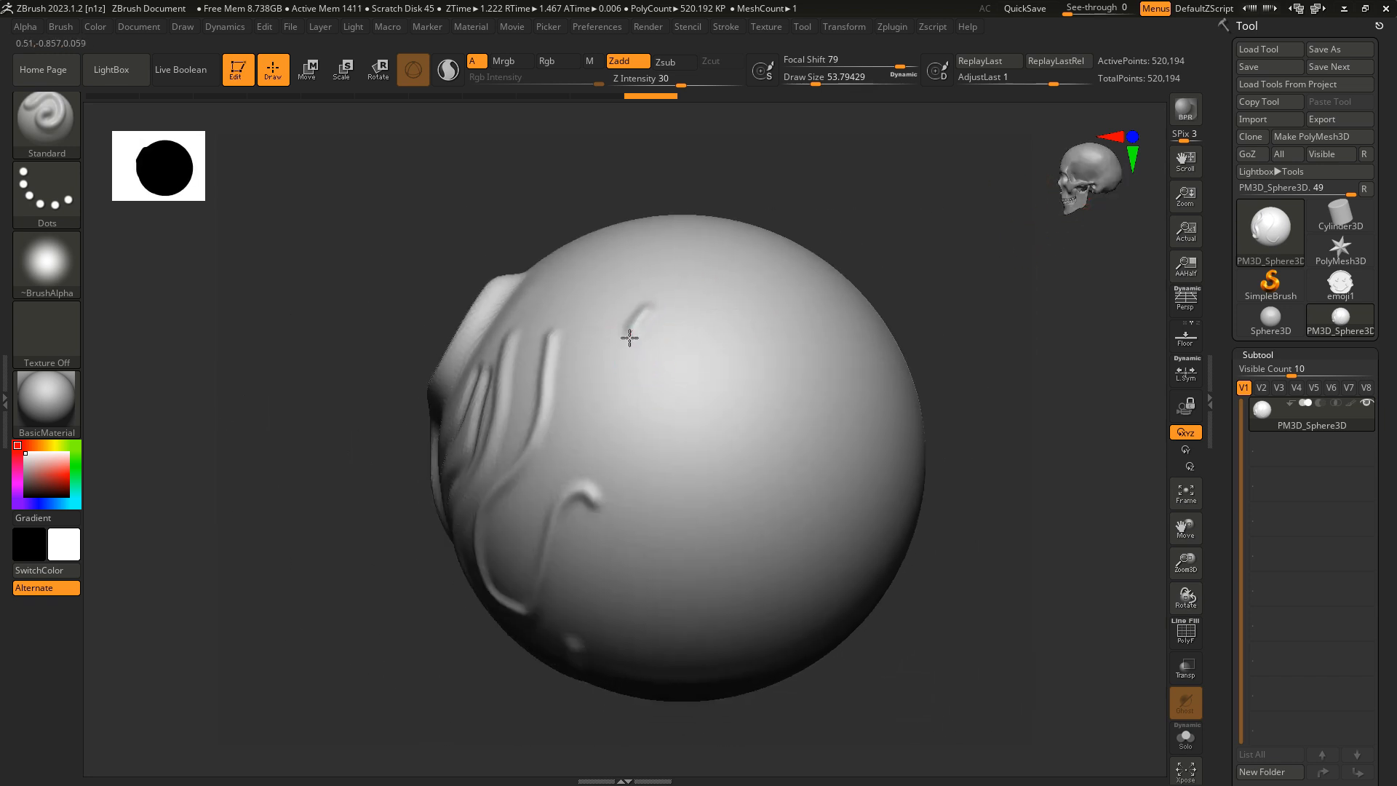
Sculpt another winding stroke on the untouched side of the sphere, beyond the existing strokes
mouse_move(635, 378)
left_mouse_down()
mouse_move(689, 407)
mouse_move(728, 469)
mouse_move(667, 564)
mouse_move(605, 469)
left_mouse_up()
mouse_move(644, 405)
right_mouse_down()
mouse_move(705, 337)
mouse_move(639, 321)
mouse_move(602, 418)
mouse_move(611, 400)
right_mouse_up()
right_click_drag(642, 455, 587, 416, "alt")
left_click_drag(1044, 194, 1062, 175)
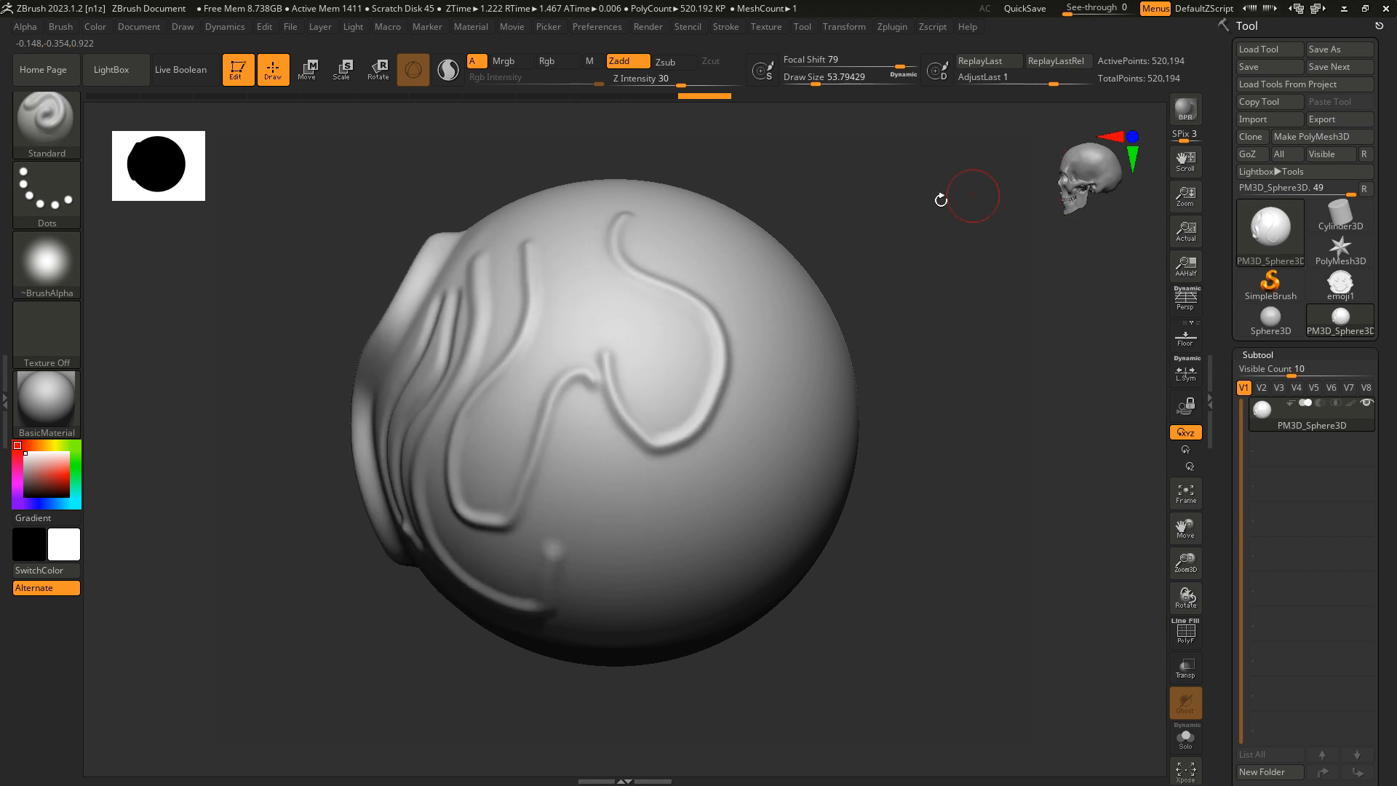
right_click_drag(685, 205, 648, 274)
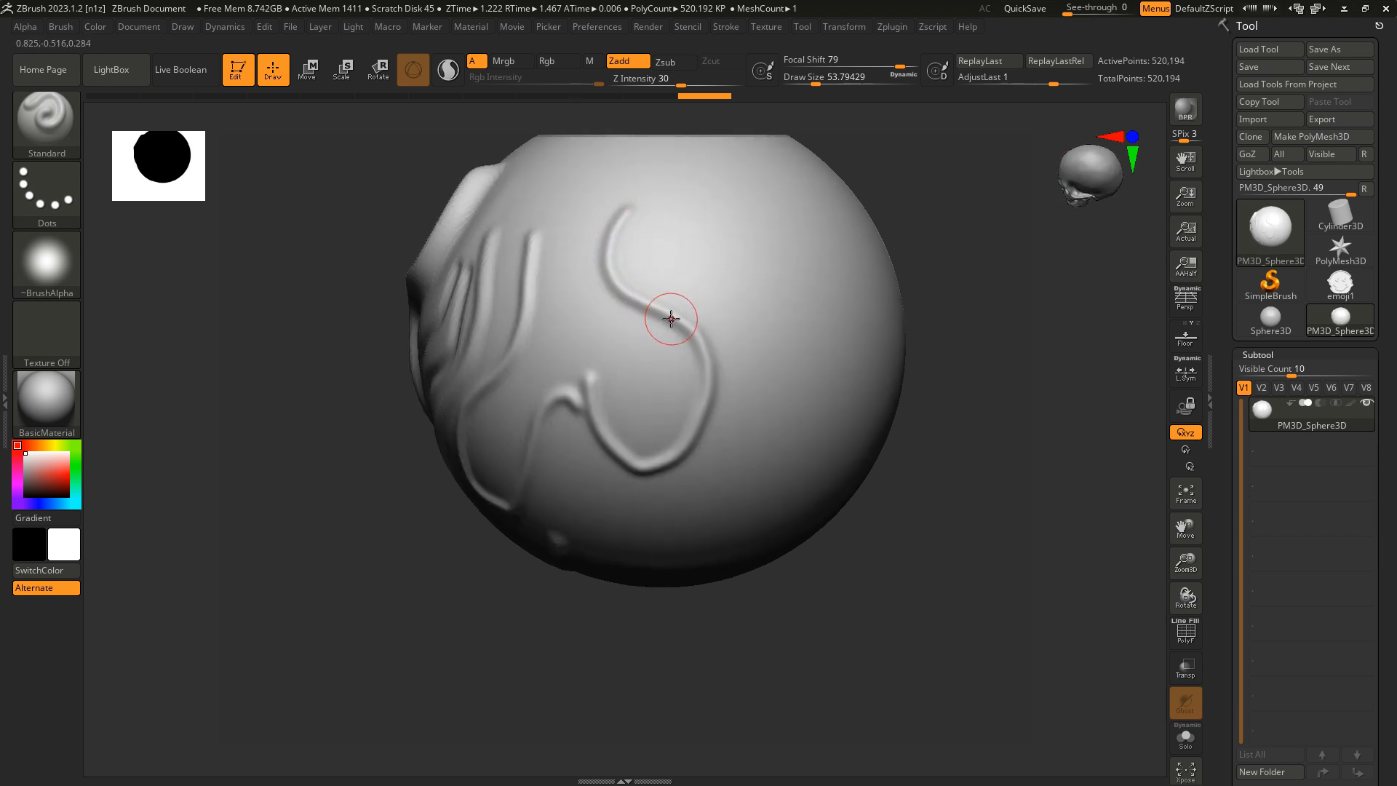
Switch the brush to Zsub and carve a winding stroke alongside the last winding stroke
left_click(665, 64)
mouse_move(655, 212)
left_mouse_down()
mouse_move(760, 366)
mouse_move(741, 443)
left_mouse_up()
mouse_move(780, 372)
right_mouse_down()
mouse_move(745, 255)
mouse_move(655, 322)
mouse_move(763, 368)
mouse_move(972, 284)
right_mouse_up()
mouse_move(1069, 174)
right_mouse_down()
mouse_move(1084, 175)
mouse_move(742, 430)
mouse_move(750, 406)
right_mouse_up()
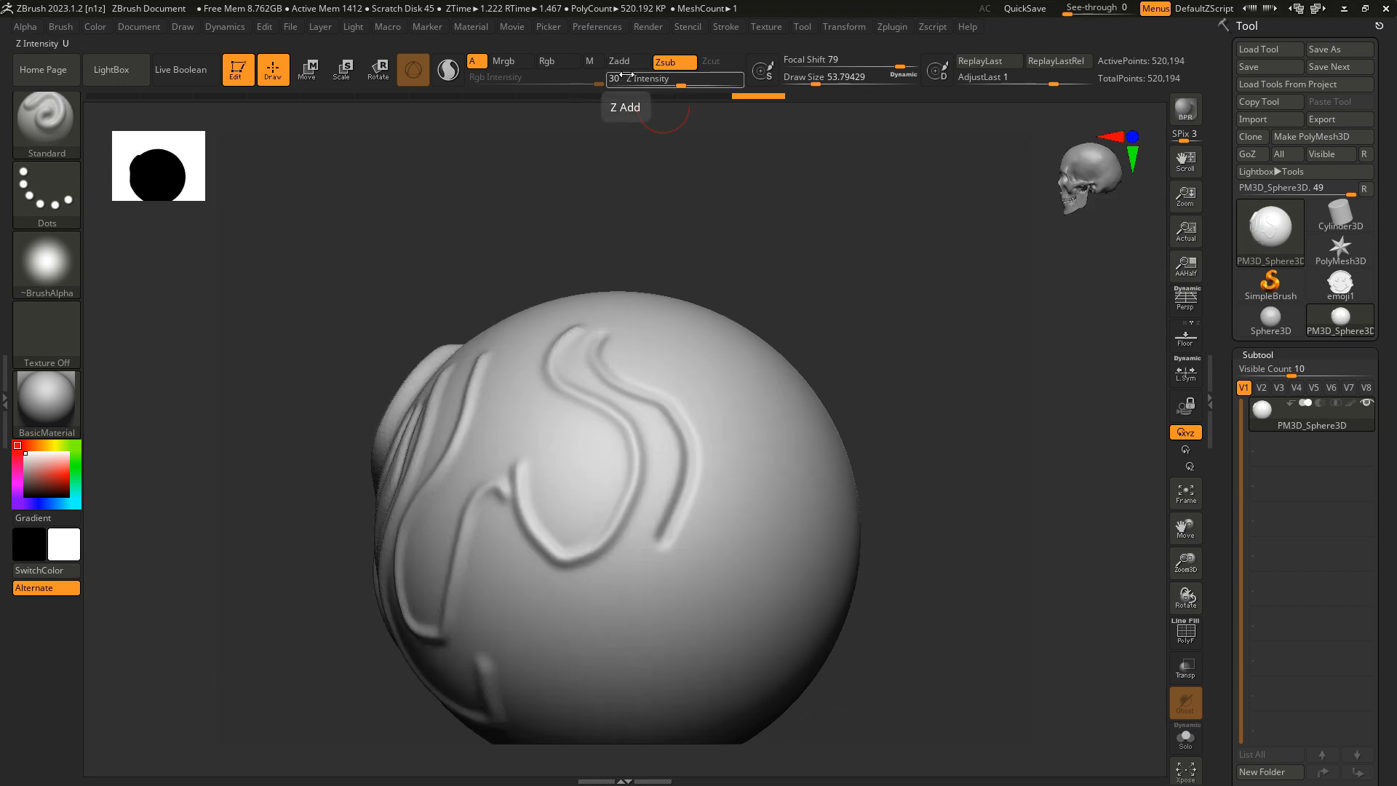
Switch the brush back to Zadd and sculpt a raised winding stroke next to the carved one
left_click(623, 67)
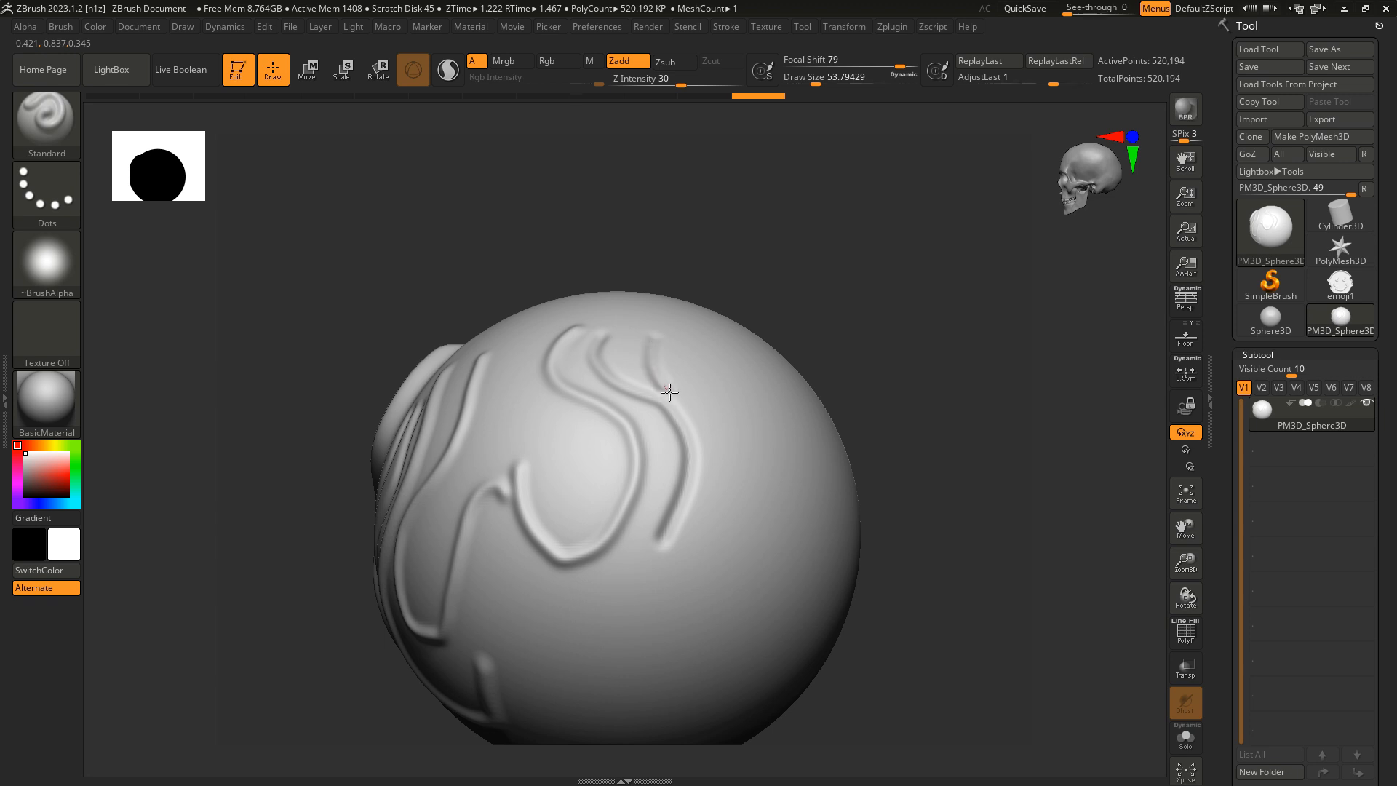
mouse_move(670, 392)
left_mouse_down()
mouse_move(718, 455)
mouse_move(673, 569)
mouse_move(583, 602)
mouse_move(632, 630)
mouse_move(727, 545)
mouse_move(746, 462)
mouse_move(692, 364)
mouse_move(717, 430)
mouse_move(643, 567)
mouse_move(549, 687)
mouse_move(654, 691)
left_mouse_up()
mouse_move(710, 561)
right_mouse_down()
mouse_move(742, 508)
mouse_move(820, 477)
mouse_move(748, 430)
right_mouse_up()
Set the Draw Size to about 108 and sculpt several wide, overlapping strokes on the smooth area beside the thin ones
key("s")
left_click_drag(688, 538, 829, 462)
right_click_drag(835, 489, 796, 524)
left_click_drag(830, 303, 698, 619)
mouse_move(698, 618)
right_mouse_down()
mouse_move(717, 509)
mouse_move(718, 564)
mouse_move(687, 422)
right_mouse_up()
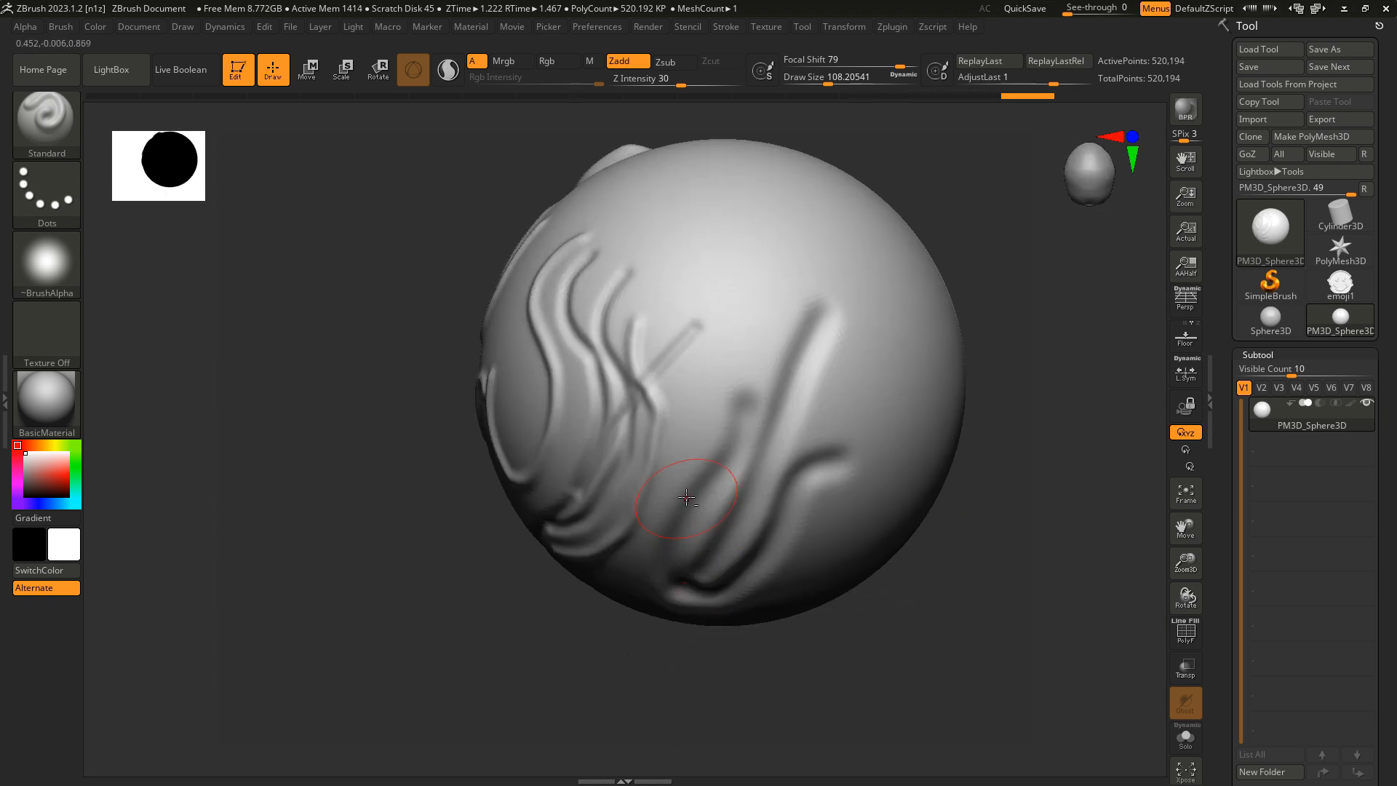
mouse_move(687, 422)
left_mouse_down()
mouse_move(687, 516)
mouse_move(895, 418)
mouse_move(699, 574)
mouse_move(691, 451)
mouse_move(710, 212)
mouse_move(648, 359)
mouse_move(656, 343)
left_mouse_up()
key("s")
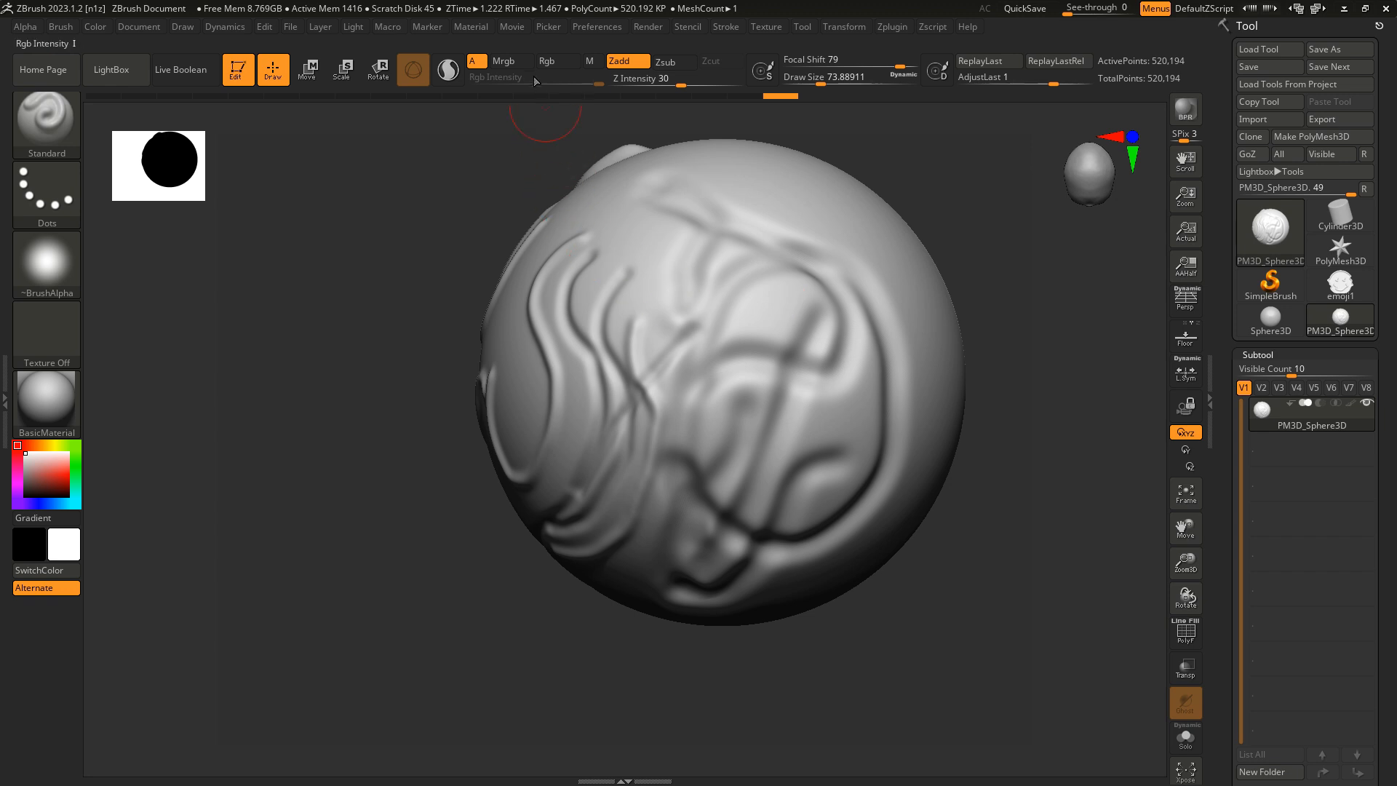
Step back through the undo history to the smooth, unsculpted sphere
left_click(638, 62)
mouse_move(1080, 184)
left_mouse_down()
mouse_move(1127, 167)
mouse_move(685, 405)
mouse_move(772, 348)
left_mouse_up()
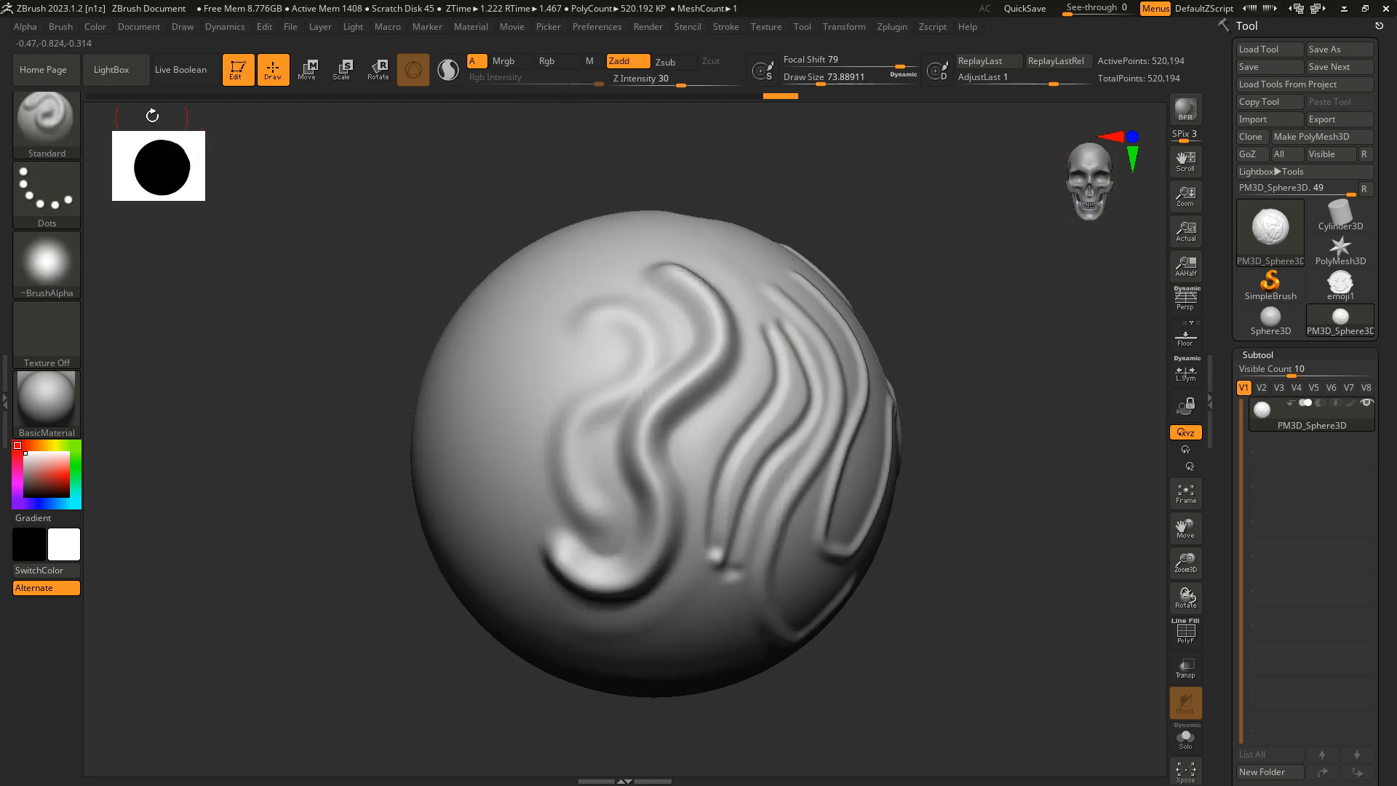
left_click(150, 95)
mouse_move(716, 428)
right_mouse_down("alt")
mouse_move(707, 390)
mouse_move(690, 406)
mouse_move(705, 408)
right_mouse_up("alt")
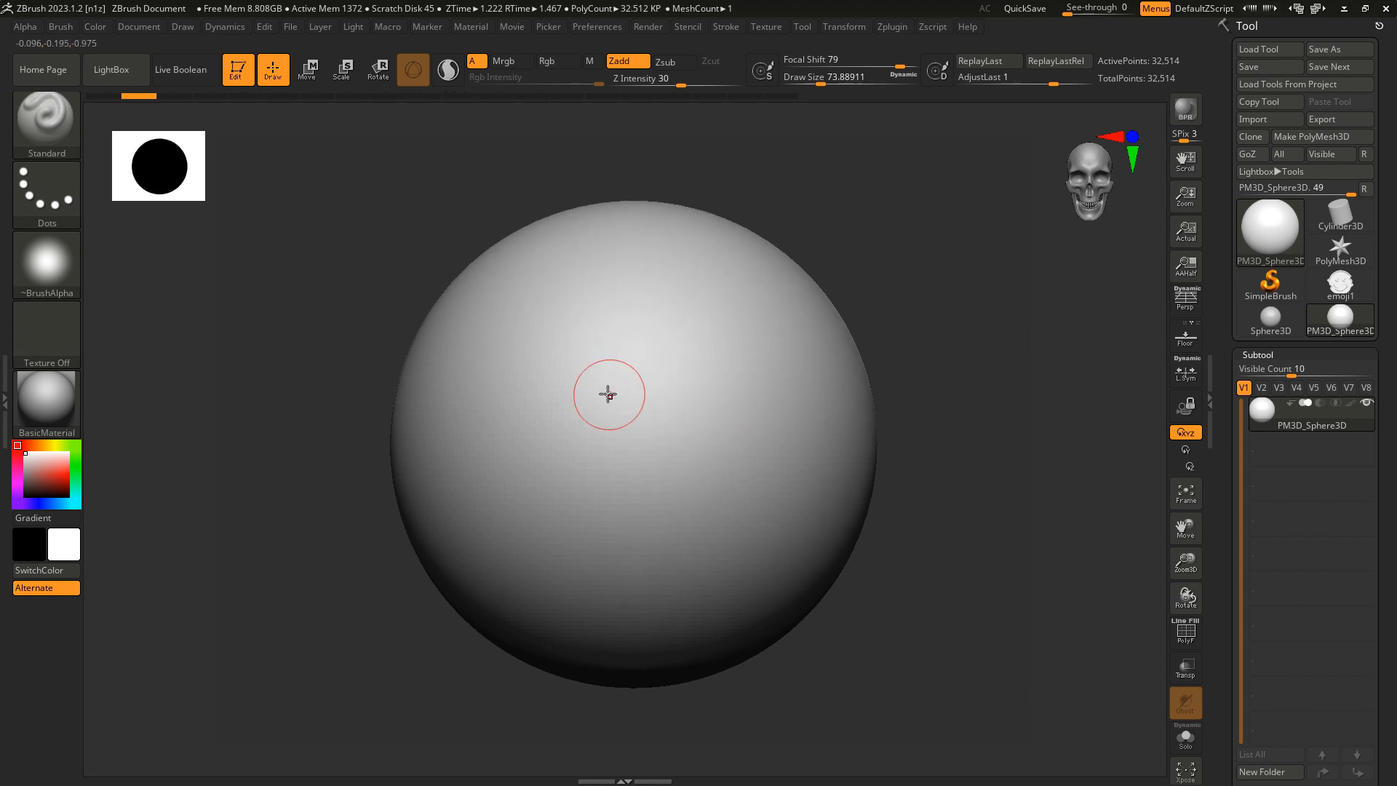
Set the brush's Focal Shift to 0, Z Intensity to 50 and Draw Size to about 97
key("s")
left_click_drag(609, 394, 619, 393)
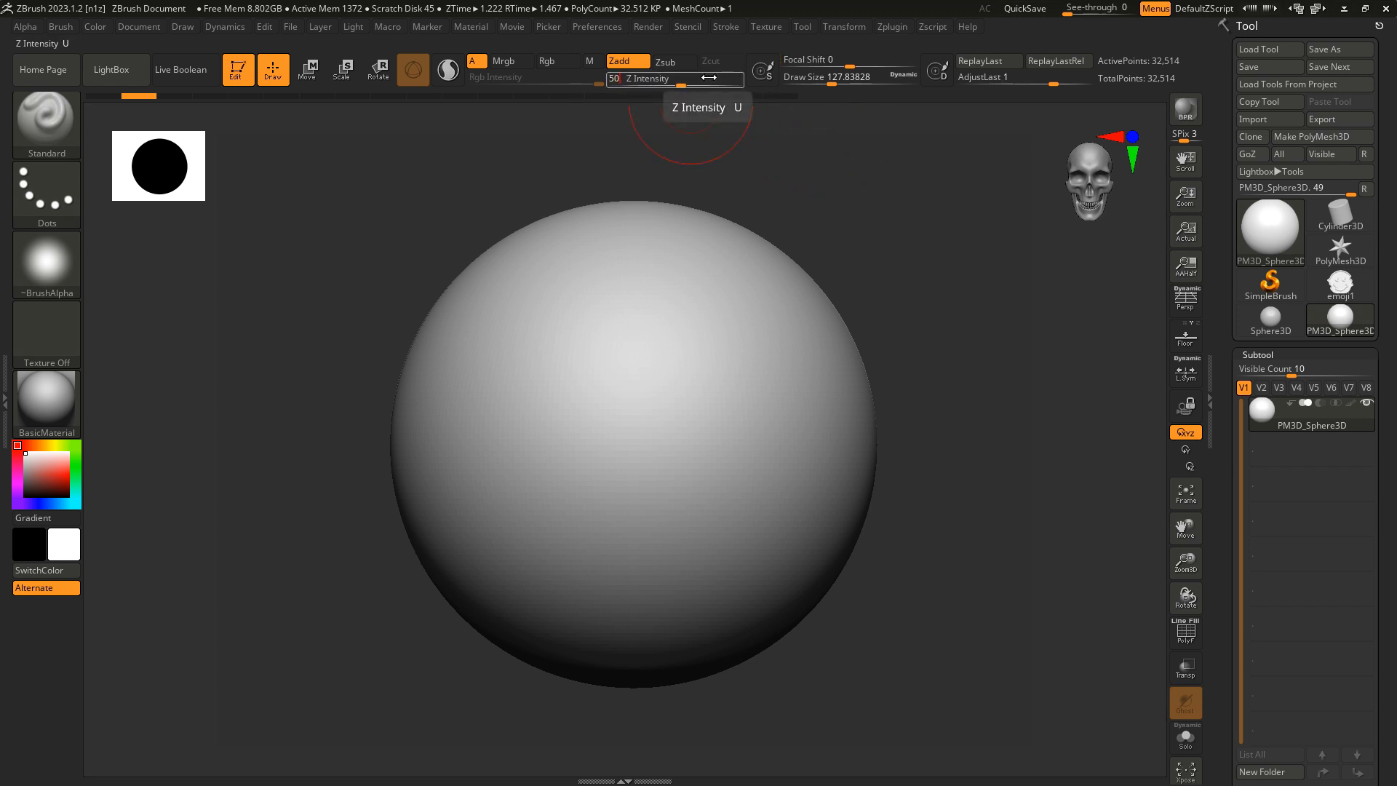
key("s")
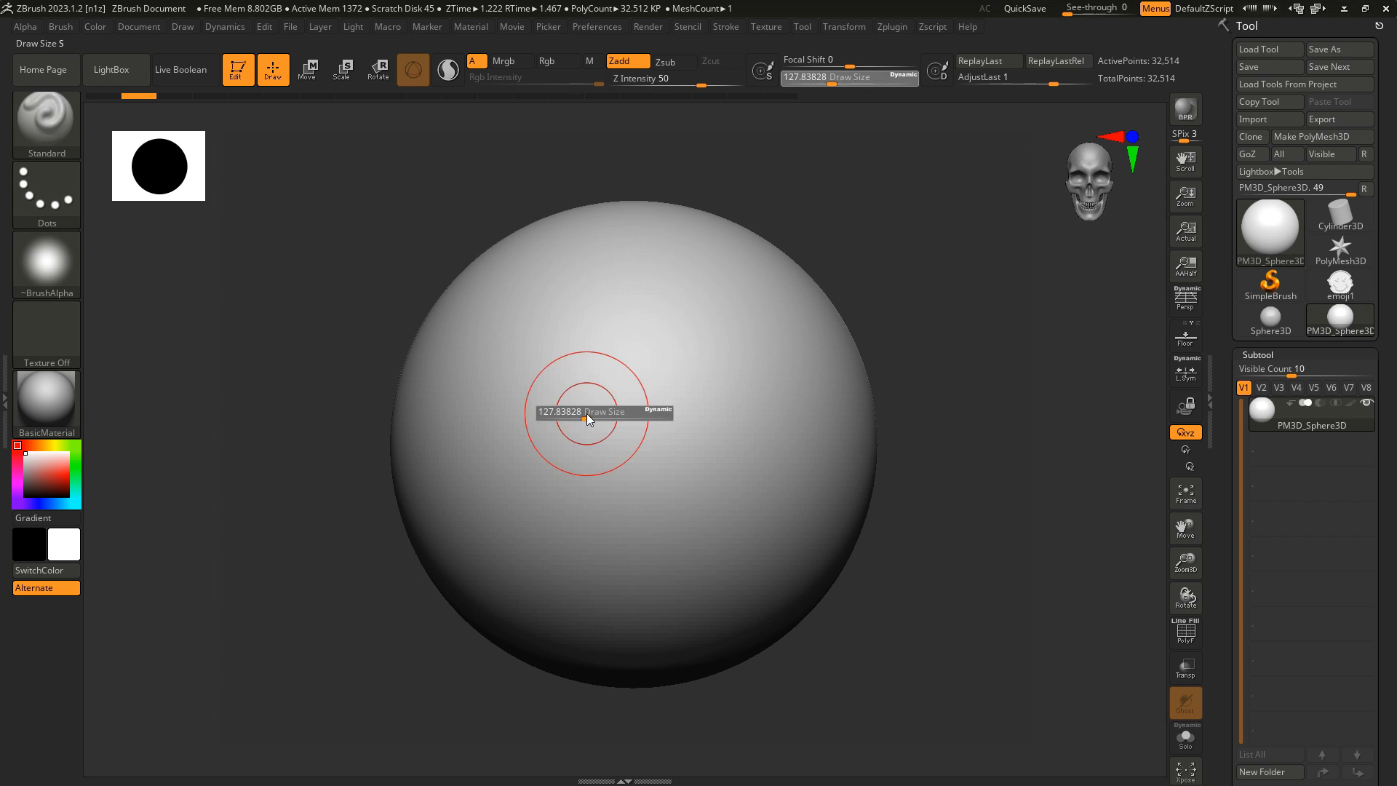
left_click_drag(583, 409, 580, 414)
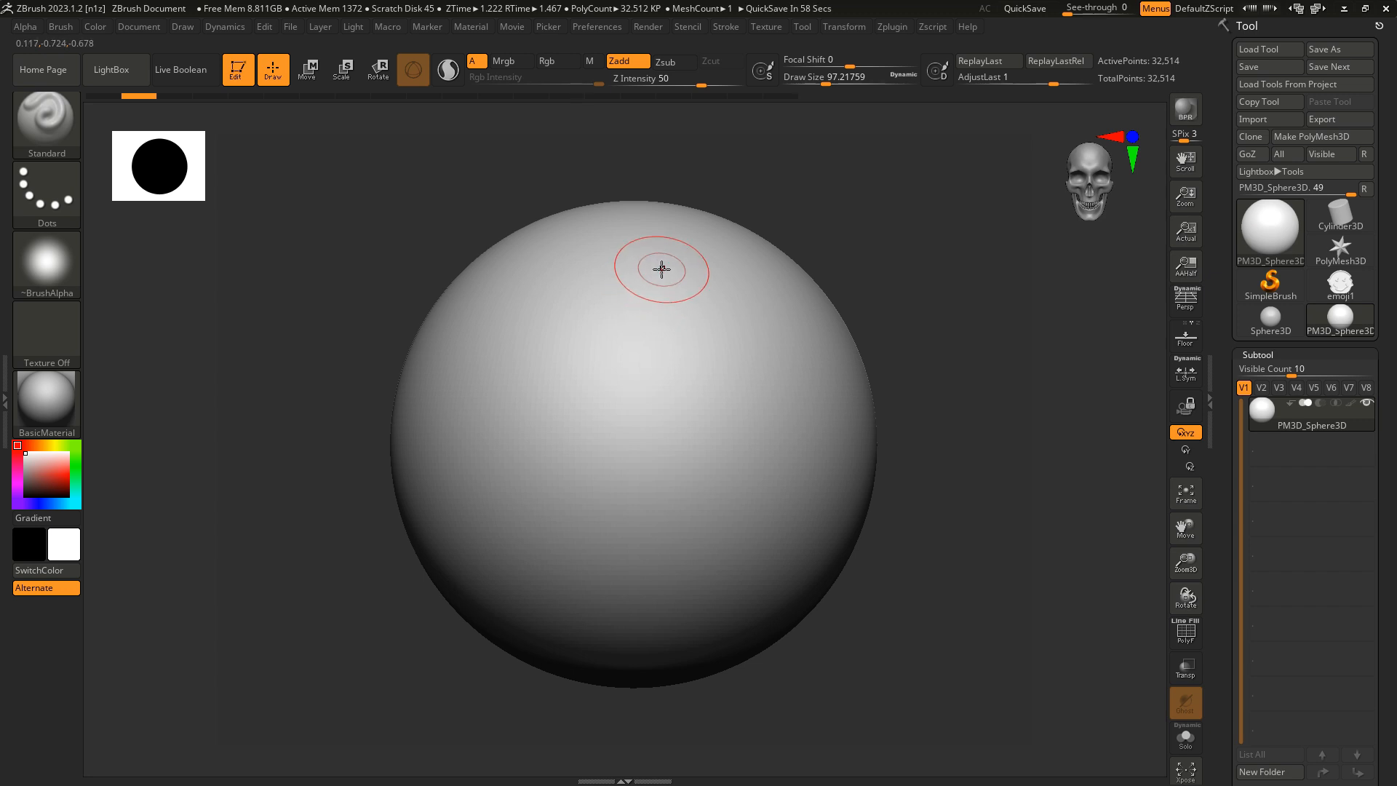
mouse_move(661, 270)
left_mouse_down()
mouse_move(622, 302)
mouse_move(665, 449)
mouse_move(620, 643)
mouse_move(454, 341)
left_mouse_up()
mouse_move(455, 342)
right_mouse_down()
mouse_move(577, 468)
mouse_move(577, 436)
right_mouse_up()
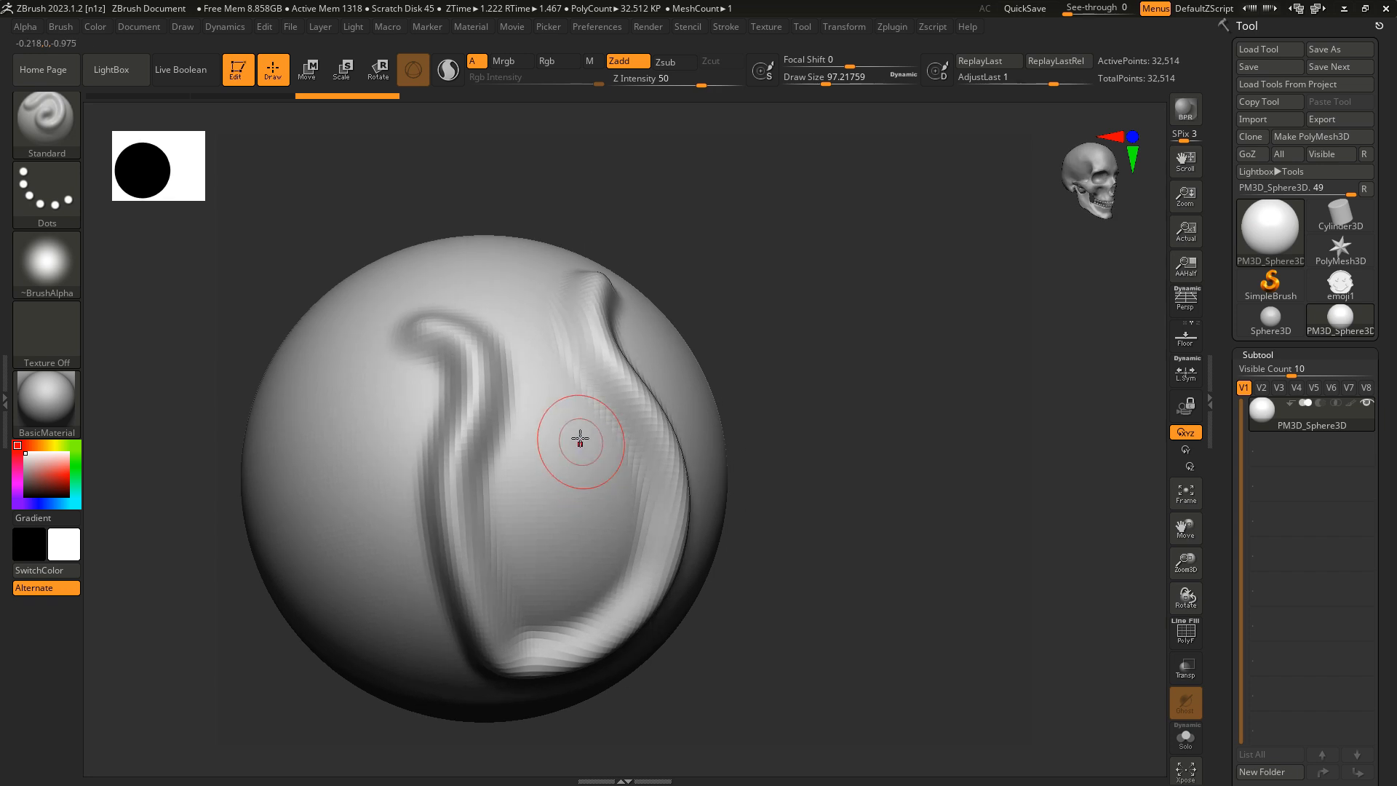
key("ctrl+z")
Sculpt one thick S-shaped stroke down the side of the sphere
left_click_drag(598, 318, 437, 577)
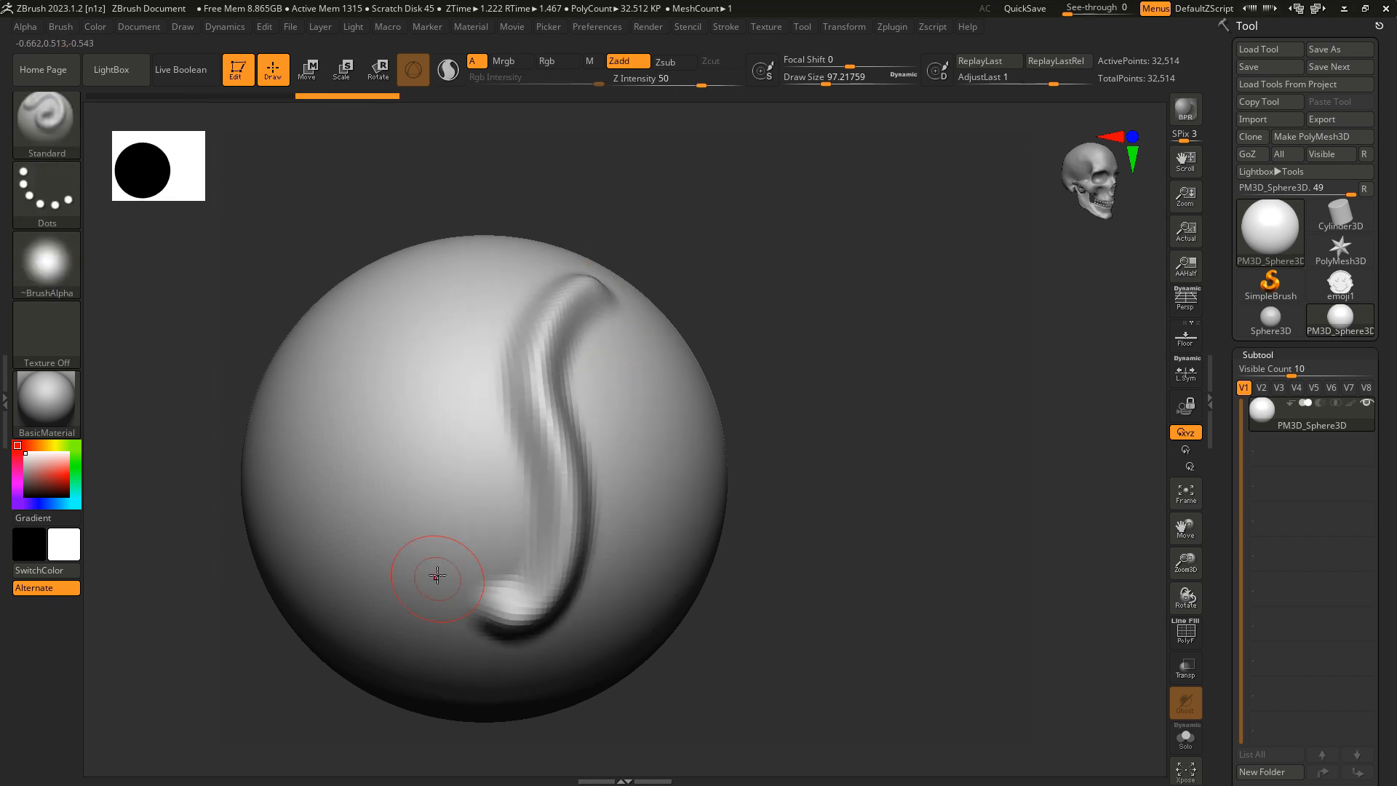
mouse_move(437, 577)
right_mouse_down()
mouse_move(516, 467)
mouse_move(1051, 225)
mouse_move(751, 280)
right_mouse_up()
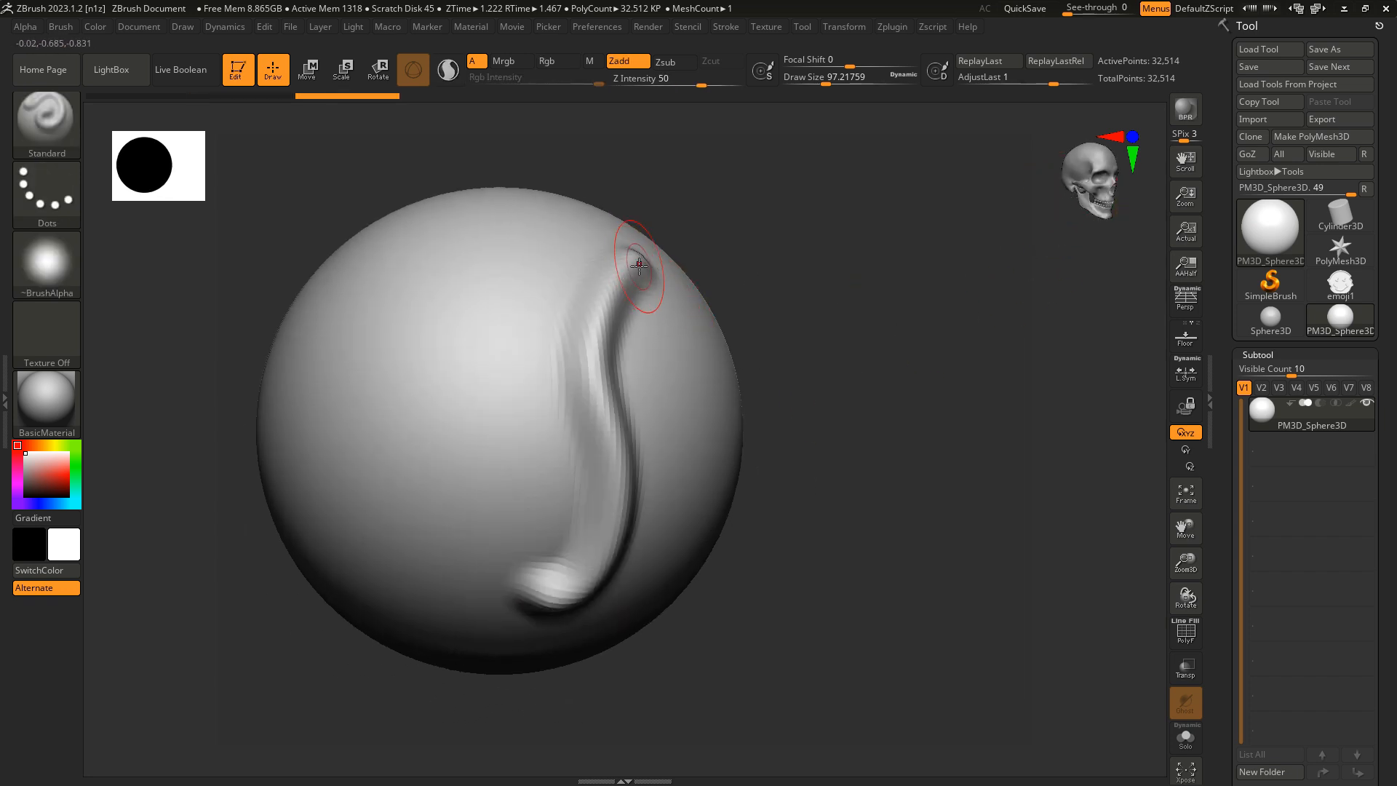
mouse_move(623, 417)
right_mouse_down()
mouse_move(665, 390)
mouse_move(690, 484)
mouse_move(672, 437)
right_mouse_up()
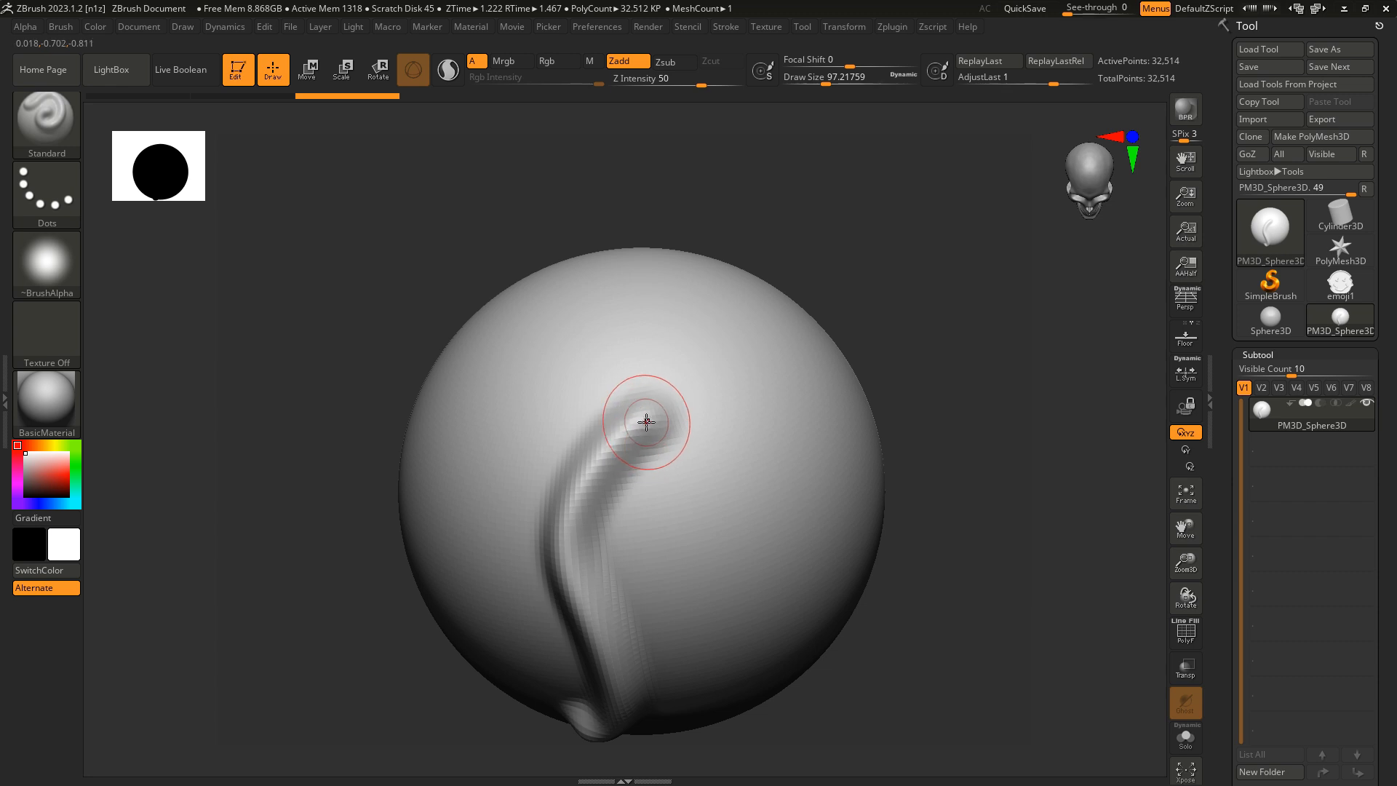
Set the Draw Size to 112 and smooth the upper end of the S-shaped ridge with the Smooth brush
key("s")
left_click(646, 416)
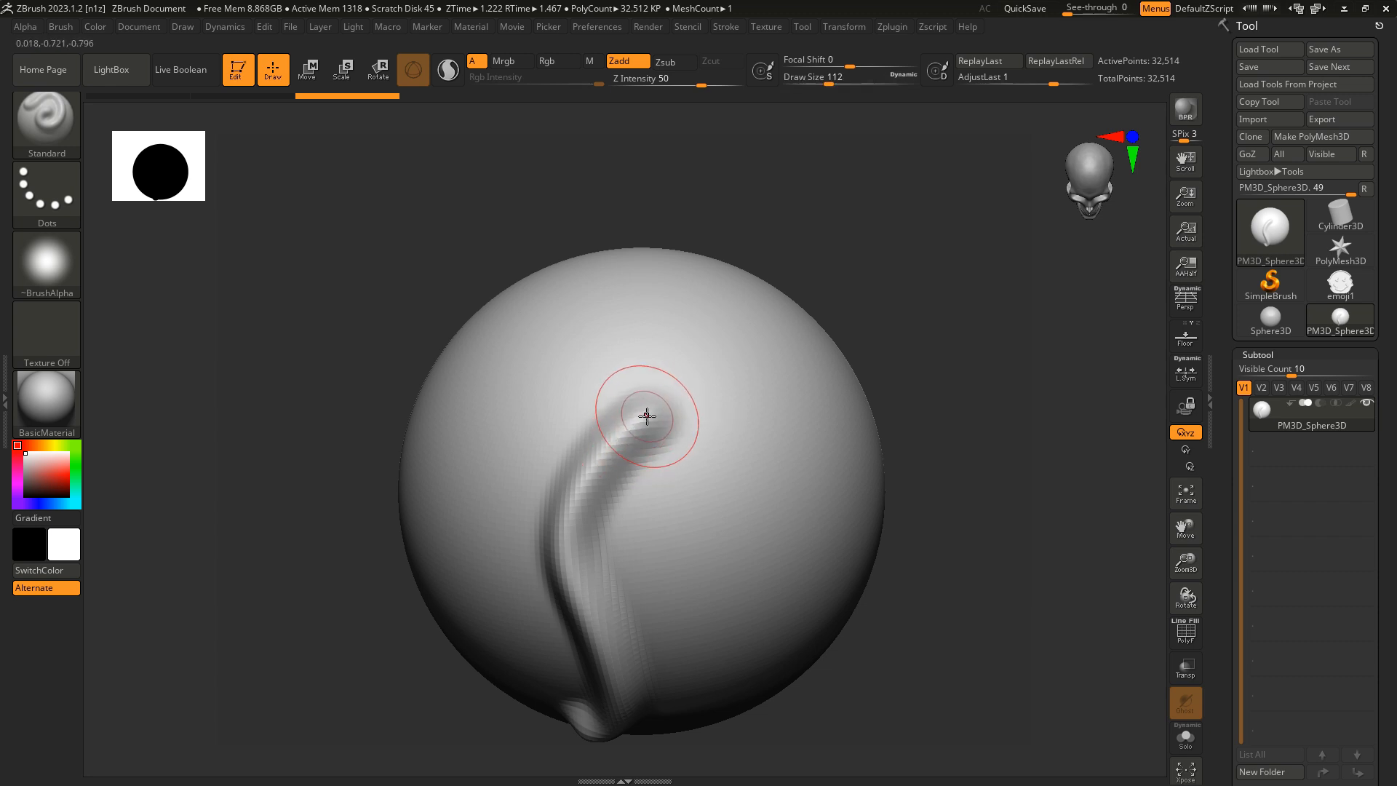
right_click_drag(641, 419, 652, 415)
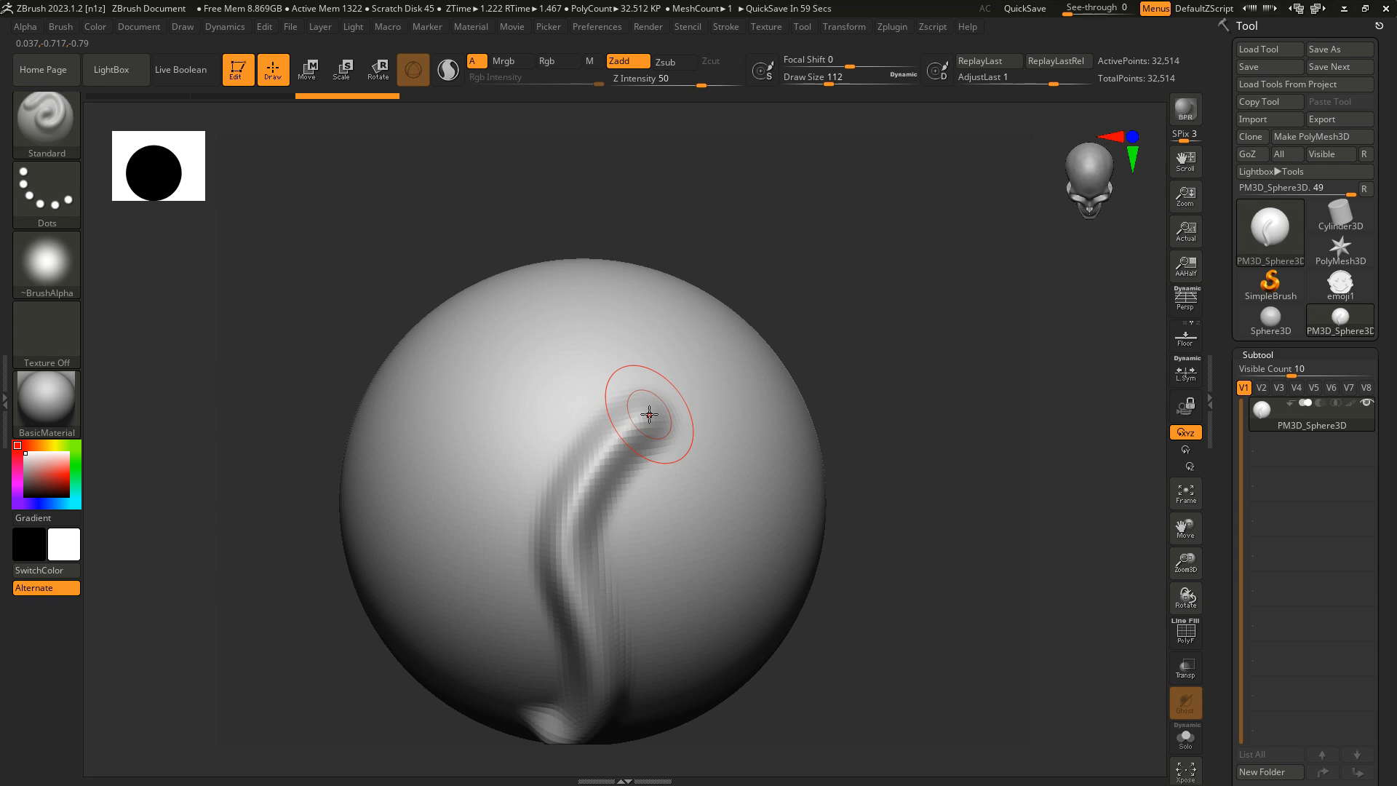
key("shift")
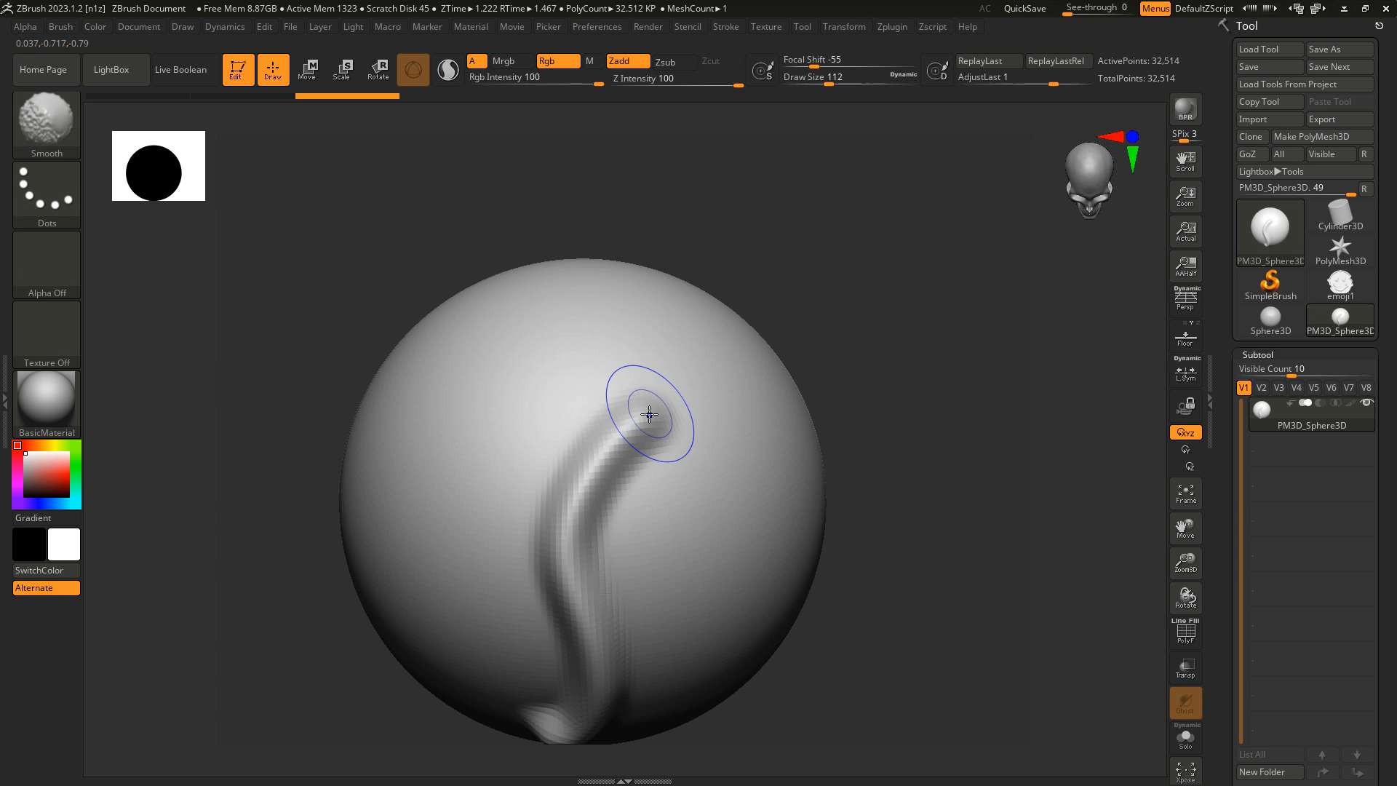
left_click_drag(649, 415, 643, 413, "shift")
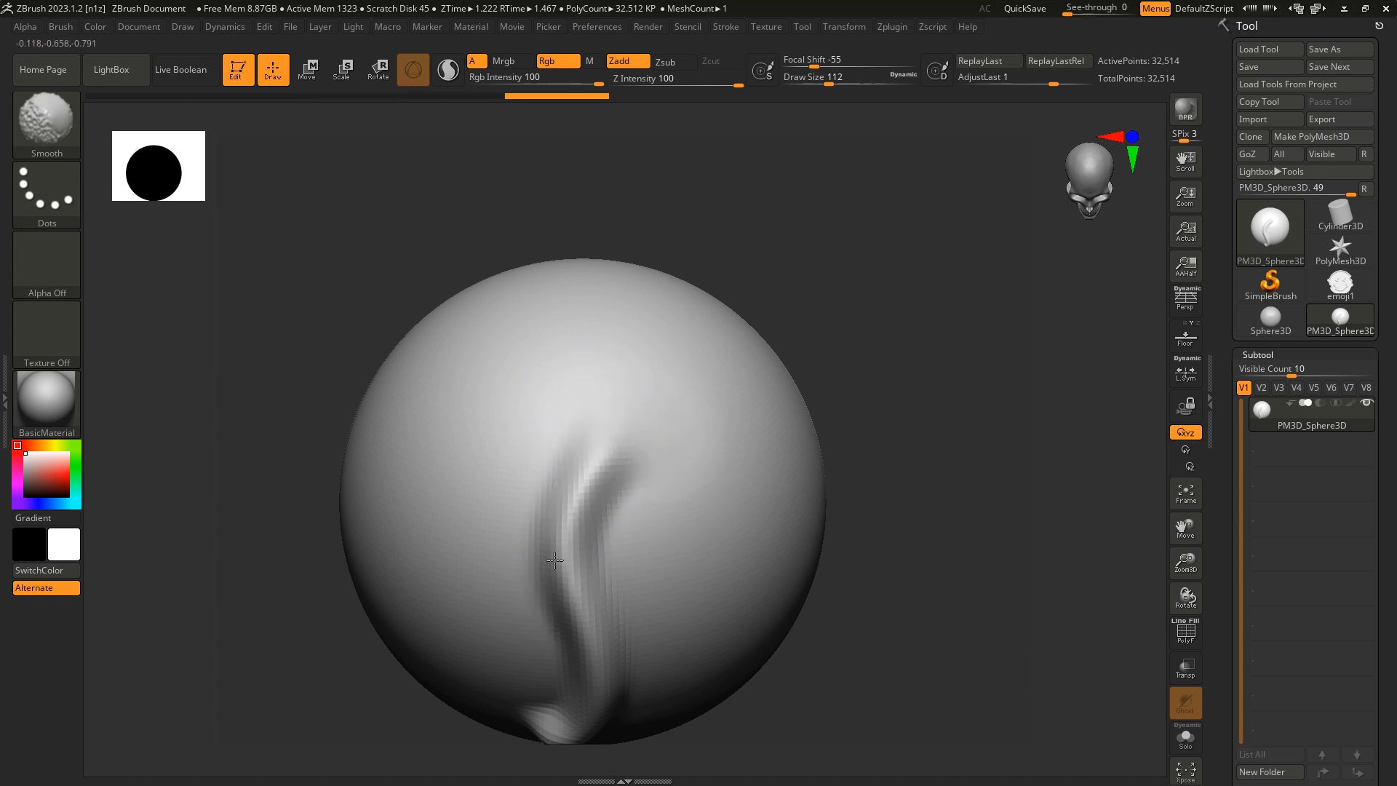
left_click_drag(554, 560, 543, 589, "shift")
Smooth the ridge's upper end further until it blends into the sphere
mouse_move(757, 374)
right_mouse_down()
mouse_move(742, 352)
mouse_move(561, 405)
right_mouse_up()
key("shift")
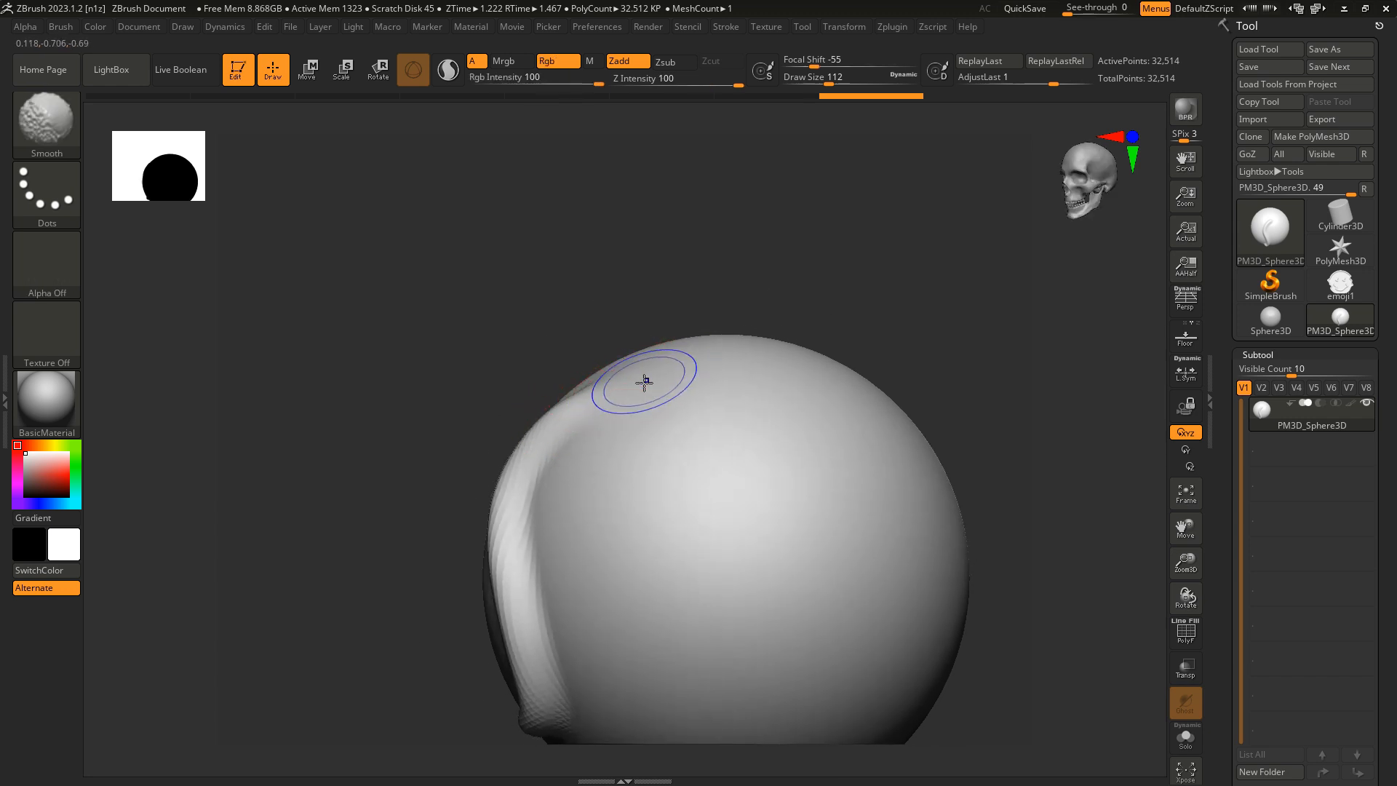
mouse_move(644, 382)
left_mouse_down("shift")
mouse_move(567, 430)
mouse_move(564, 390)
mouse_move(537, 412)
left_mouse_up("shift")
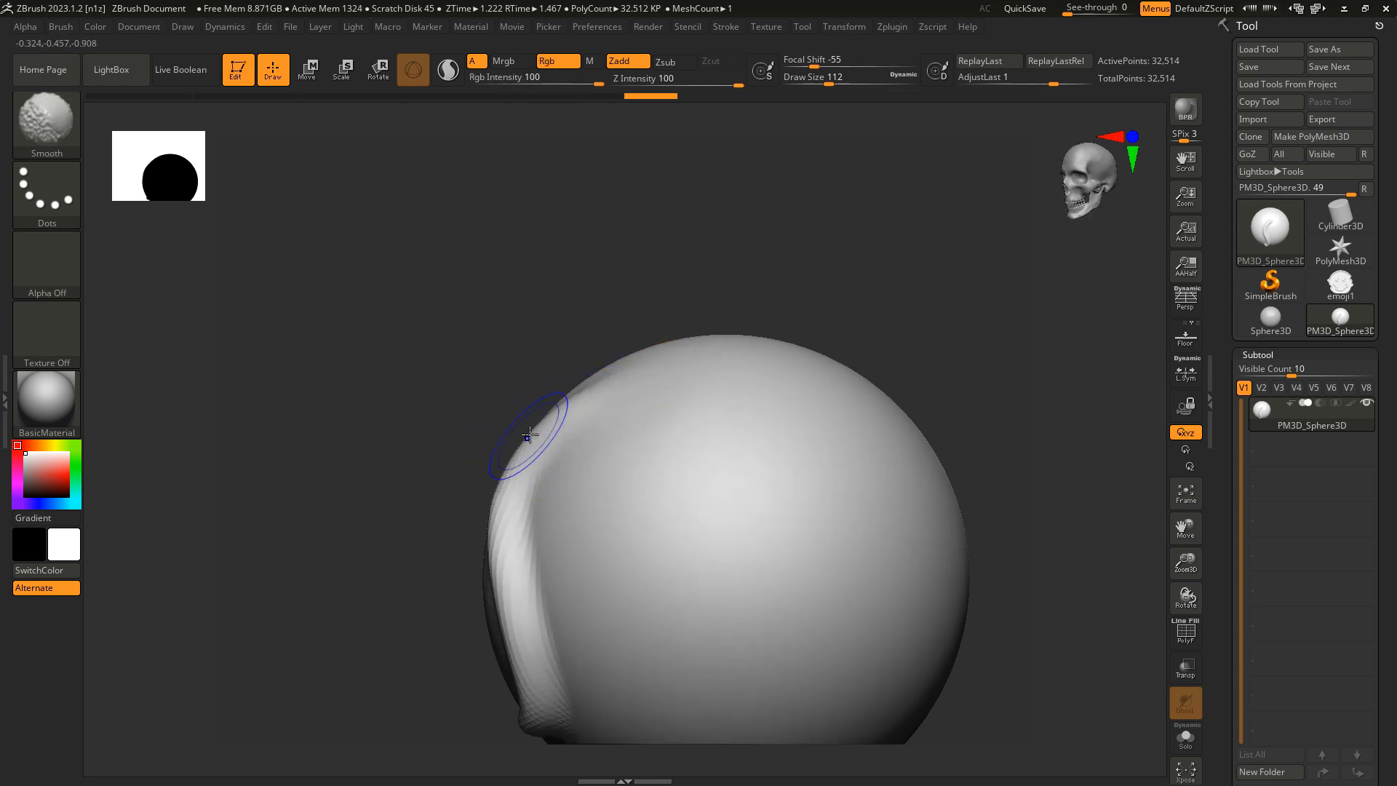
mouse_move(529, 435)
right_mouse_down()
mouse_move(655, 399)
mouse_move(633, 415)
mouse_move(667, 287)
right_mouse_up()
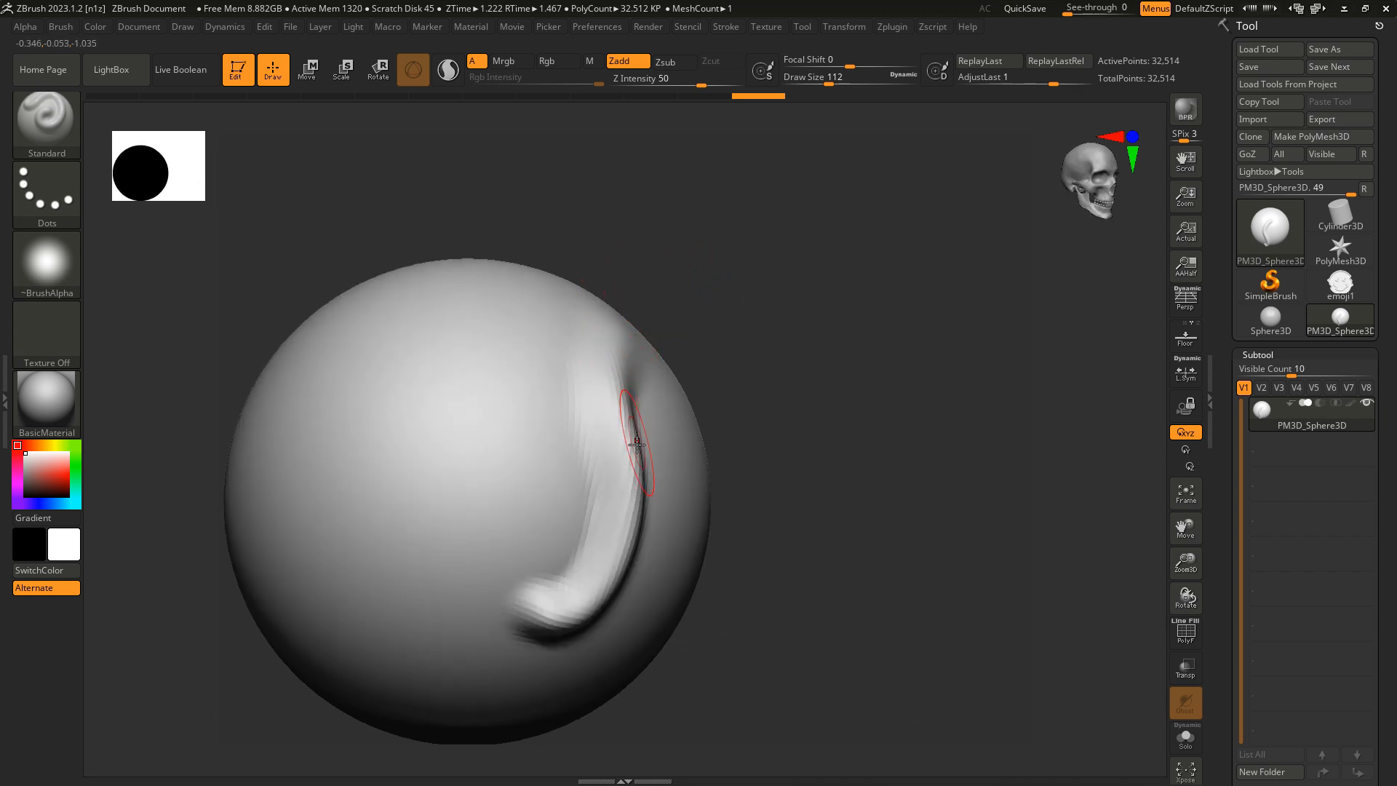
Smooth the lower end of the ridge so that it fades into the sphere's surface
right_click_drag(506, 577, 530, 521)
left_click_drag(561, 618, 535, 614, "shift")
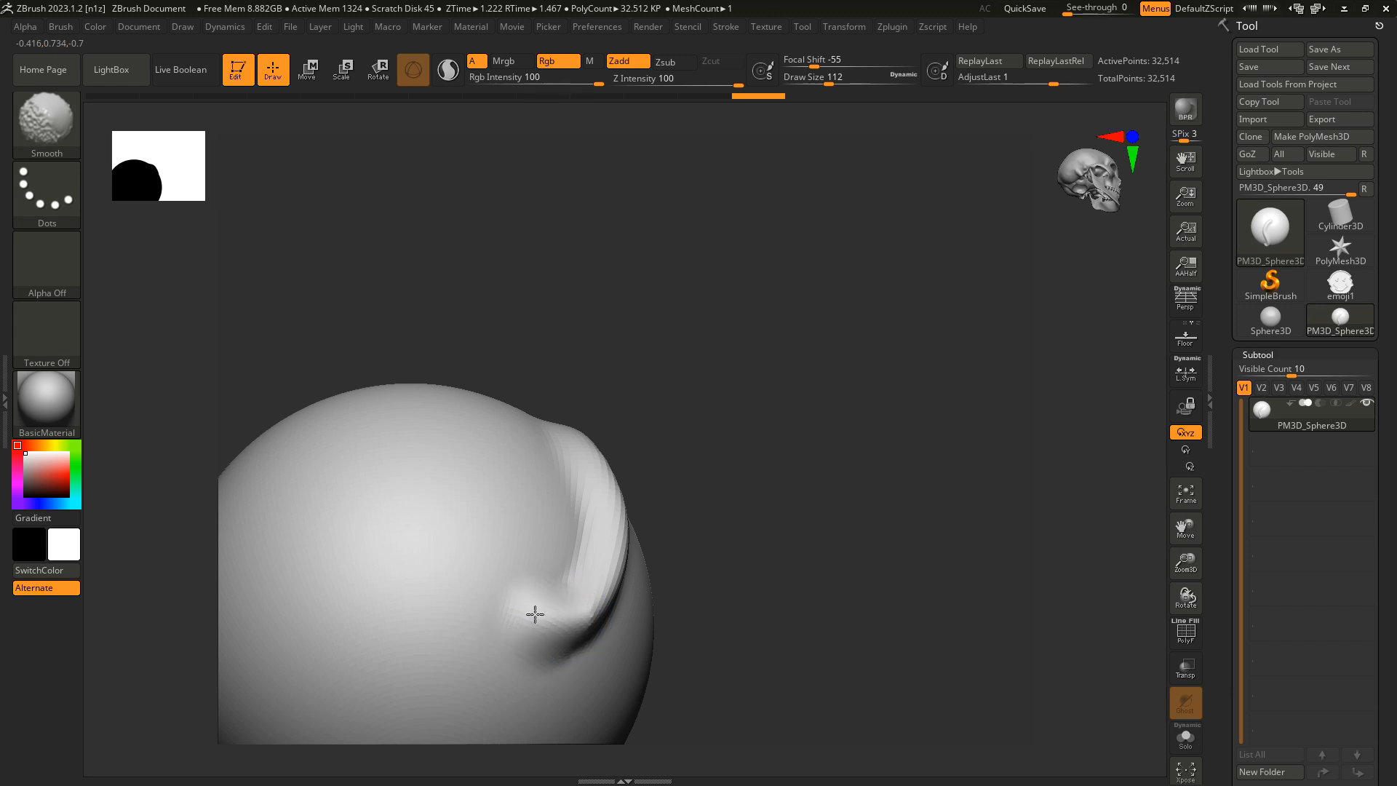
mouse_move(535, 614)
right_mouse_down()
mouse_move(493, 621)
mouse_move(555, 611)
right_mouse_up()
left_click_drag(555, 611, 561, 662, "shift")
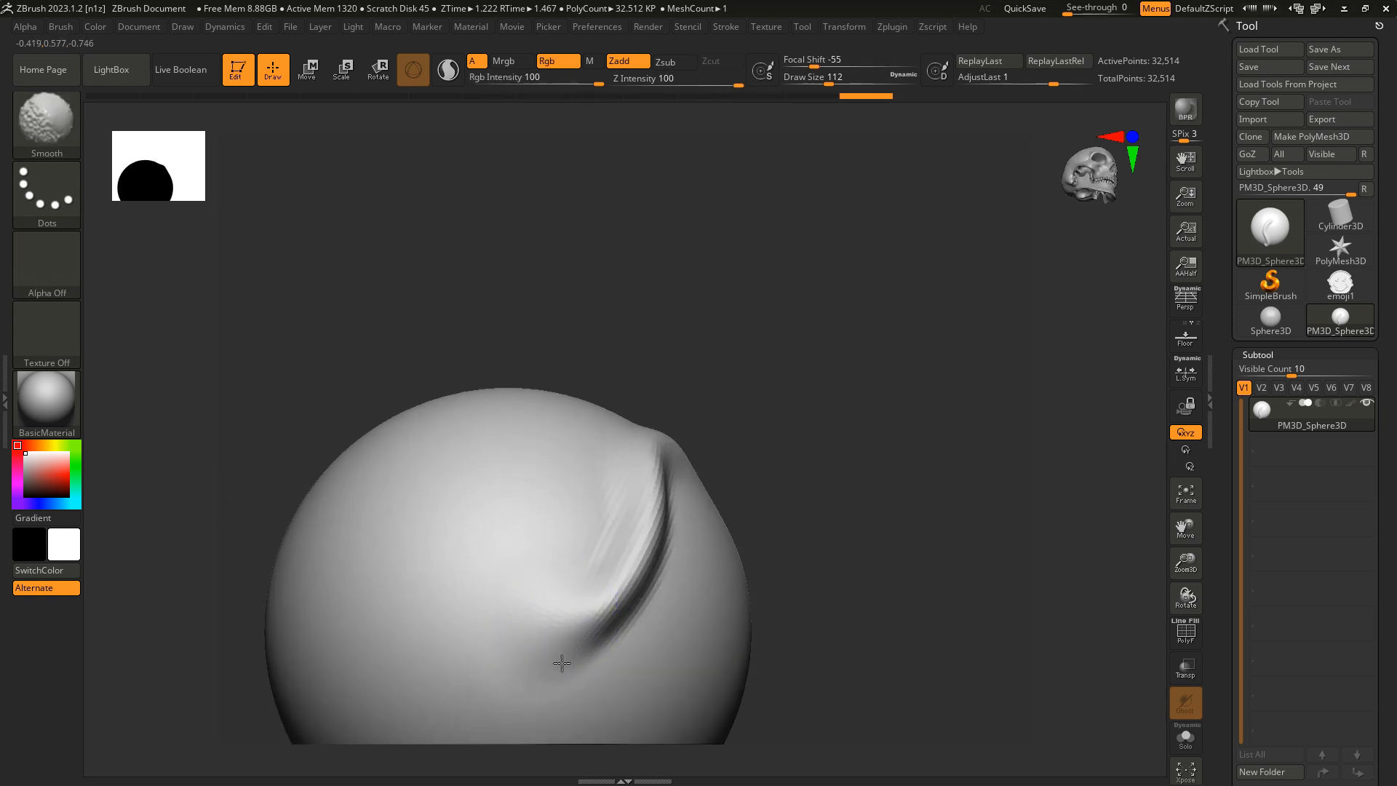
right_click_drag(552, 570, 579, 613)
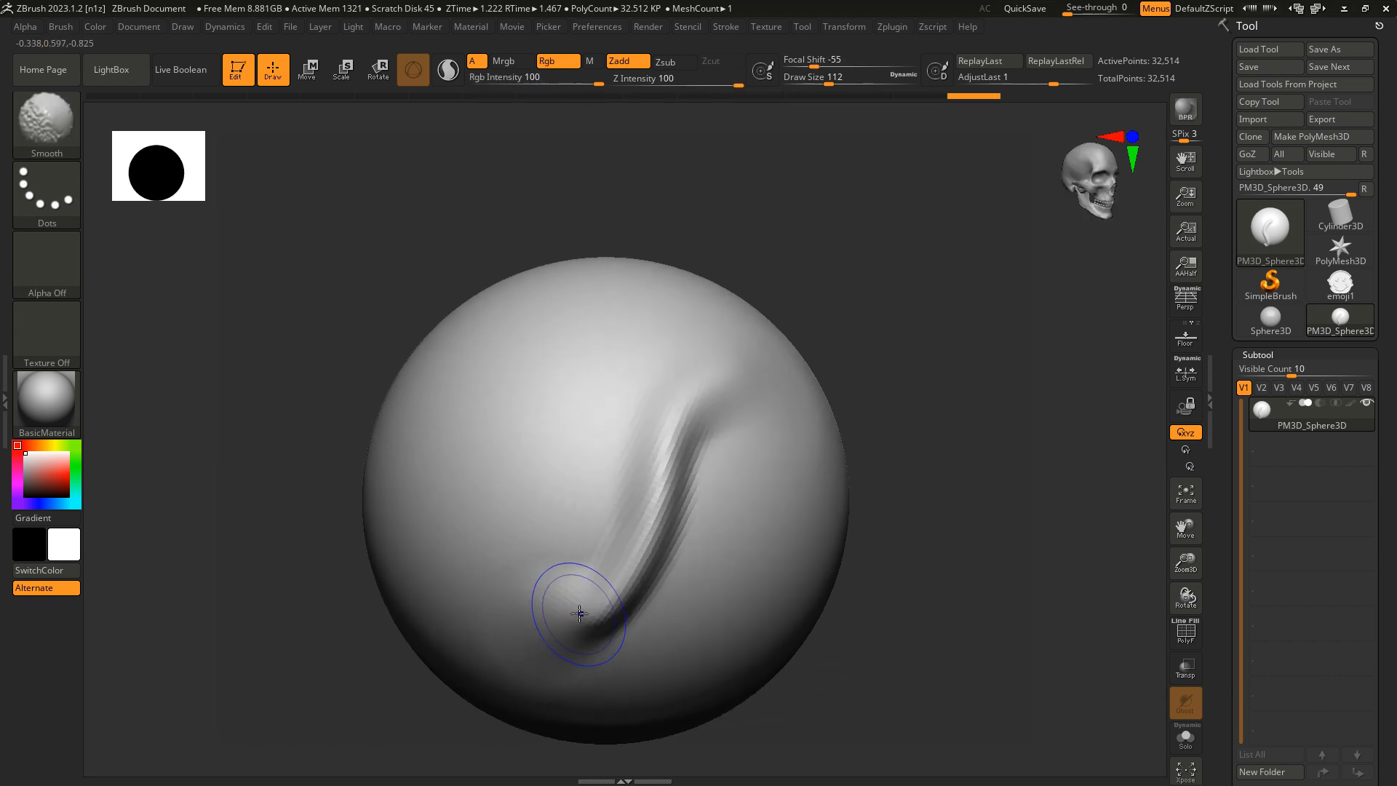
mouse_move(579, 613)
left_mouse_down("shift")
mouse_move(597, 608)
mouse_move(515, 608)
left_mouse_up("shift")
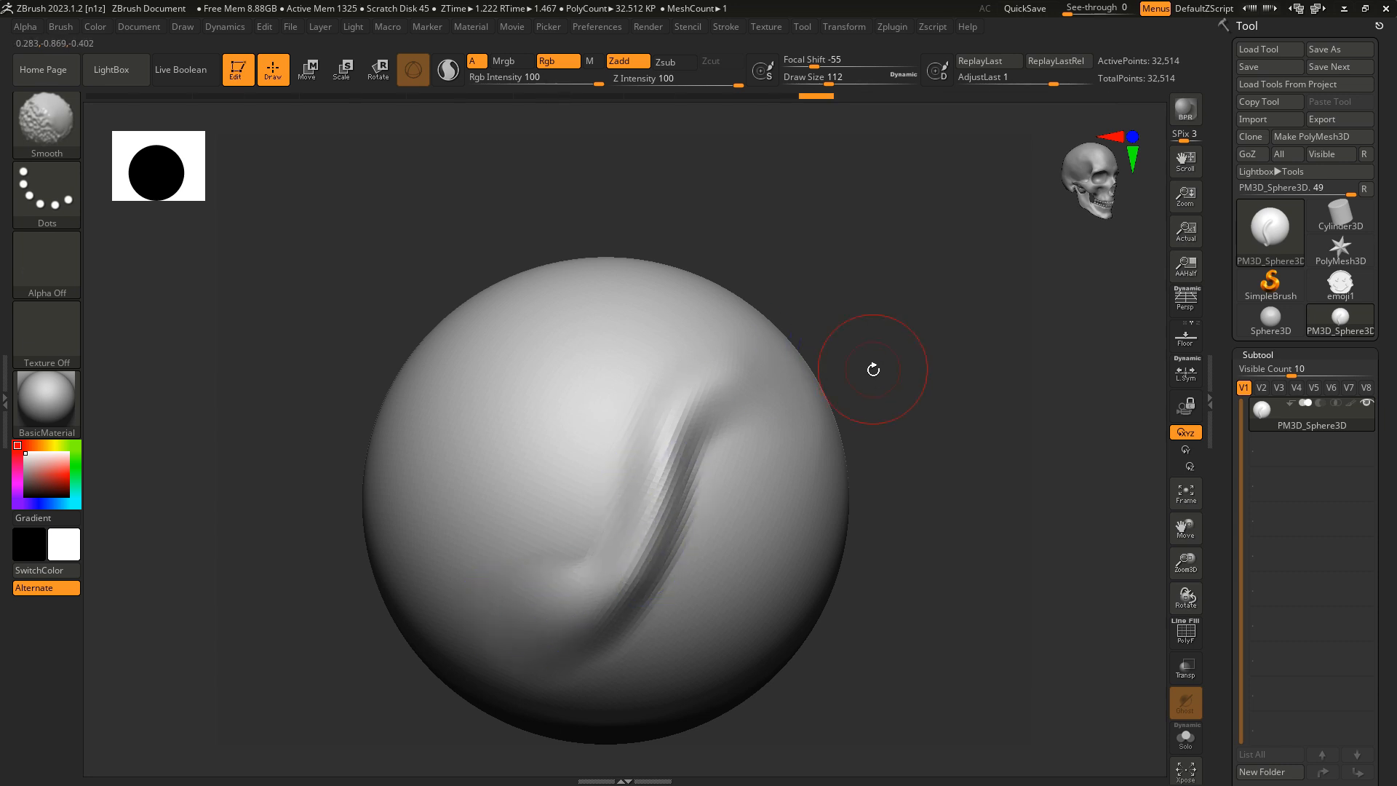
right_click_drag(872, 370, 732, 396, "ctrl")
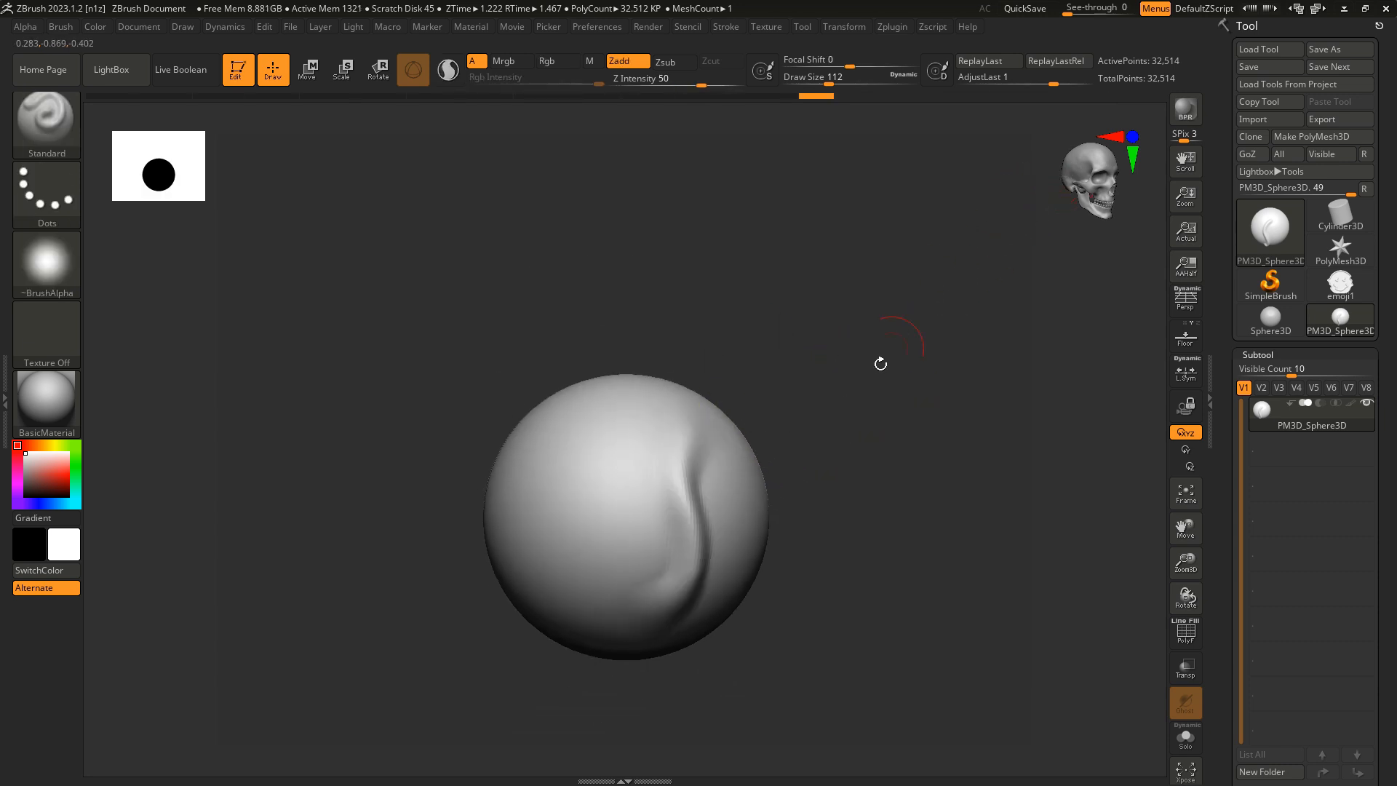
right_click_drag(880, 364, 699, 473)
key("ctrl+s")
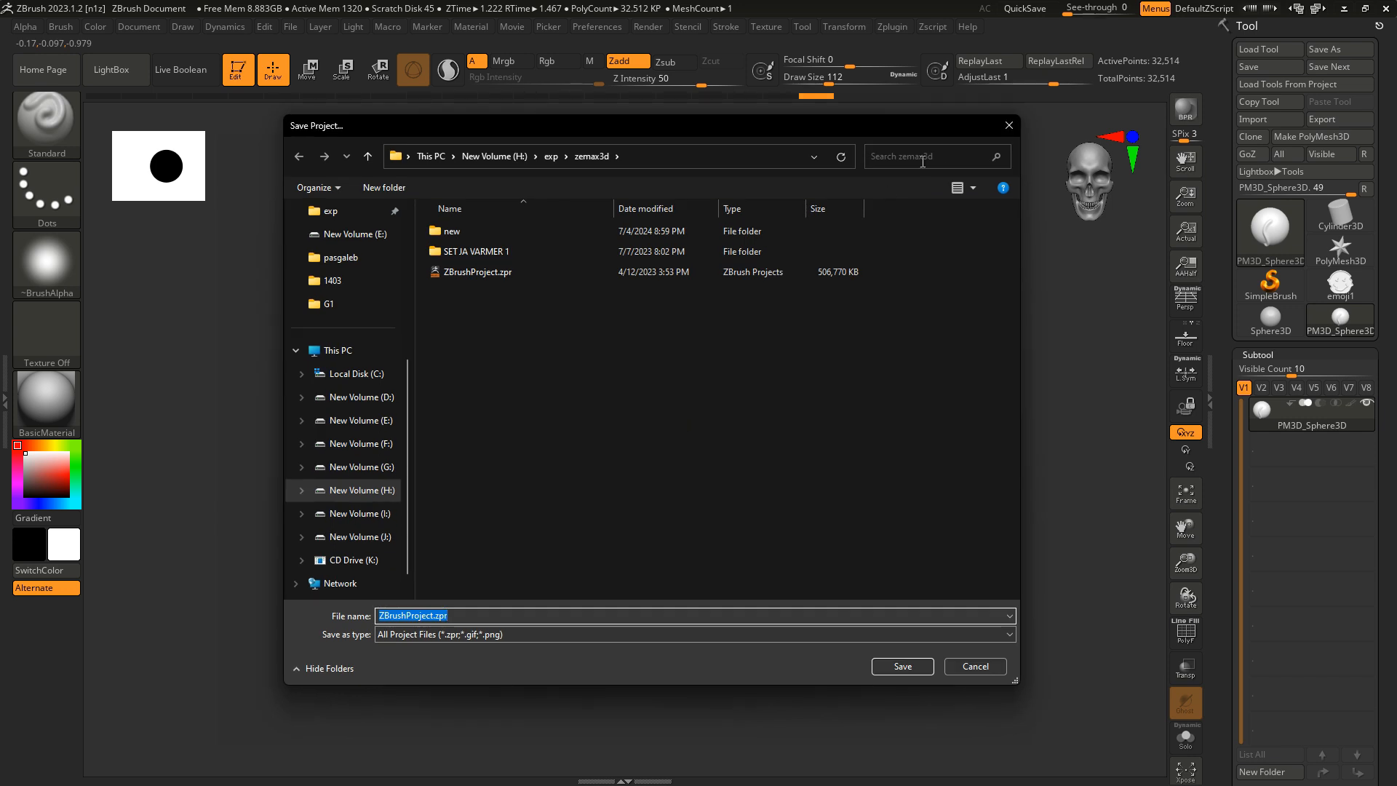
left_click(1014, 128)
Set the Draw Size to about 128, carve a winding groove alongside the ridge, and sculpt a raised stroke beside the groove
key("s")
left_click(705, 405)
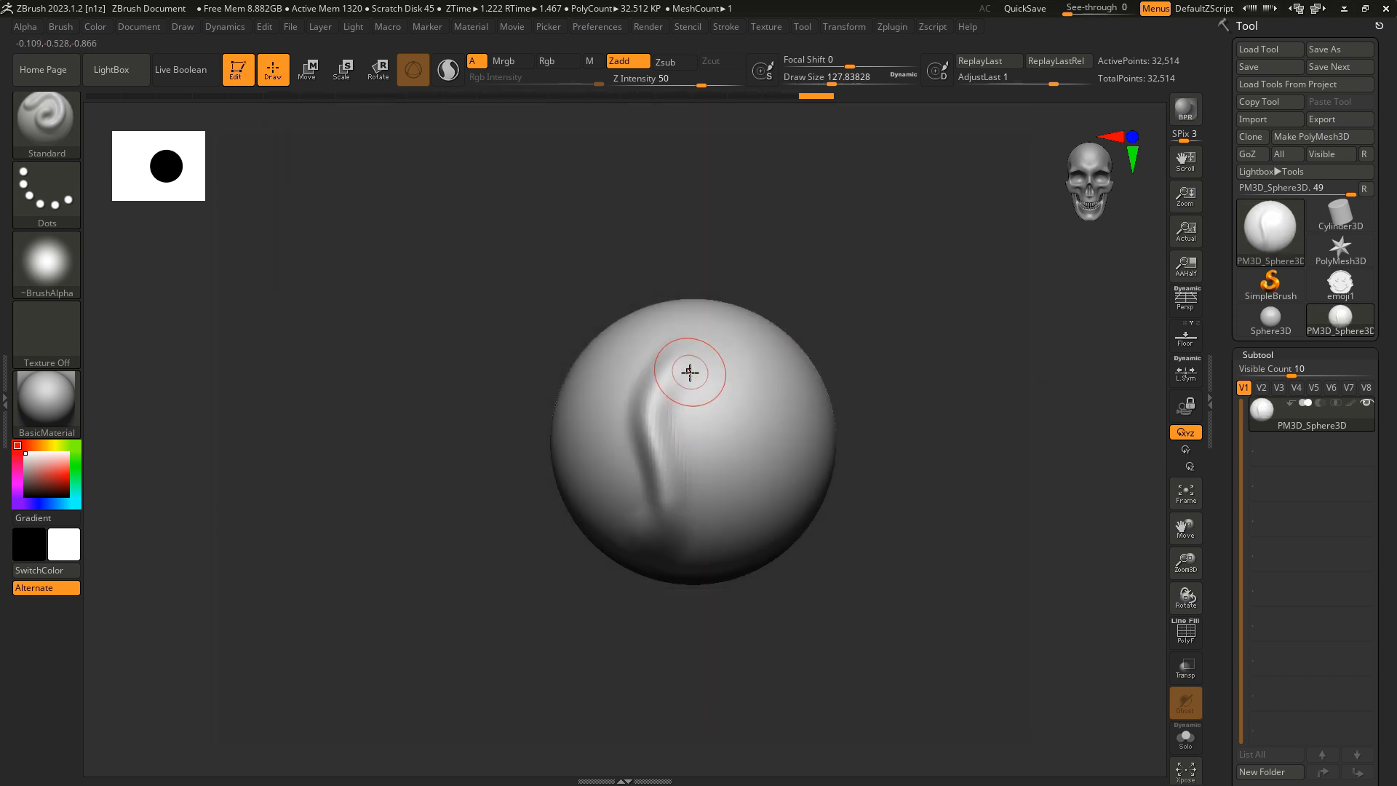
mouse_move(687, 375)
left_mouse_down("alt")
mouse_move(674, 408)
mouse_move(691, 490)
mouse_move(664, 543)
left_mouse_up("alt")
key("ctrl+z")
key("s")
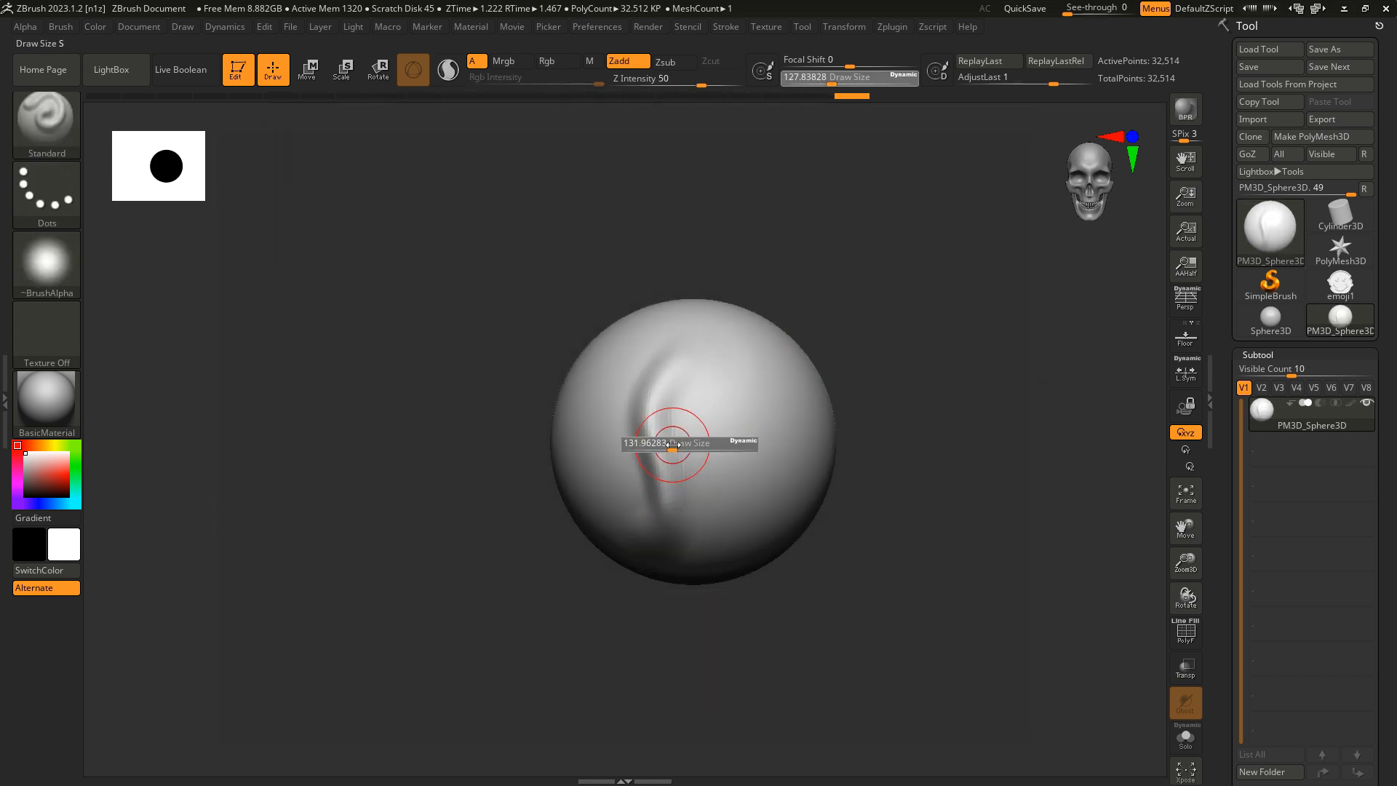
key("s")
mouse_move(683, 398)
left_mouse_down()
mouse_move(668, 399)
mouse_move(671, 545)
left_mouse_up()
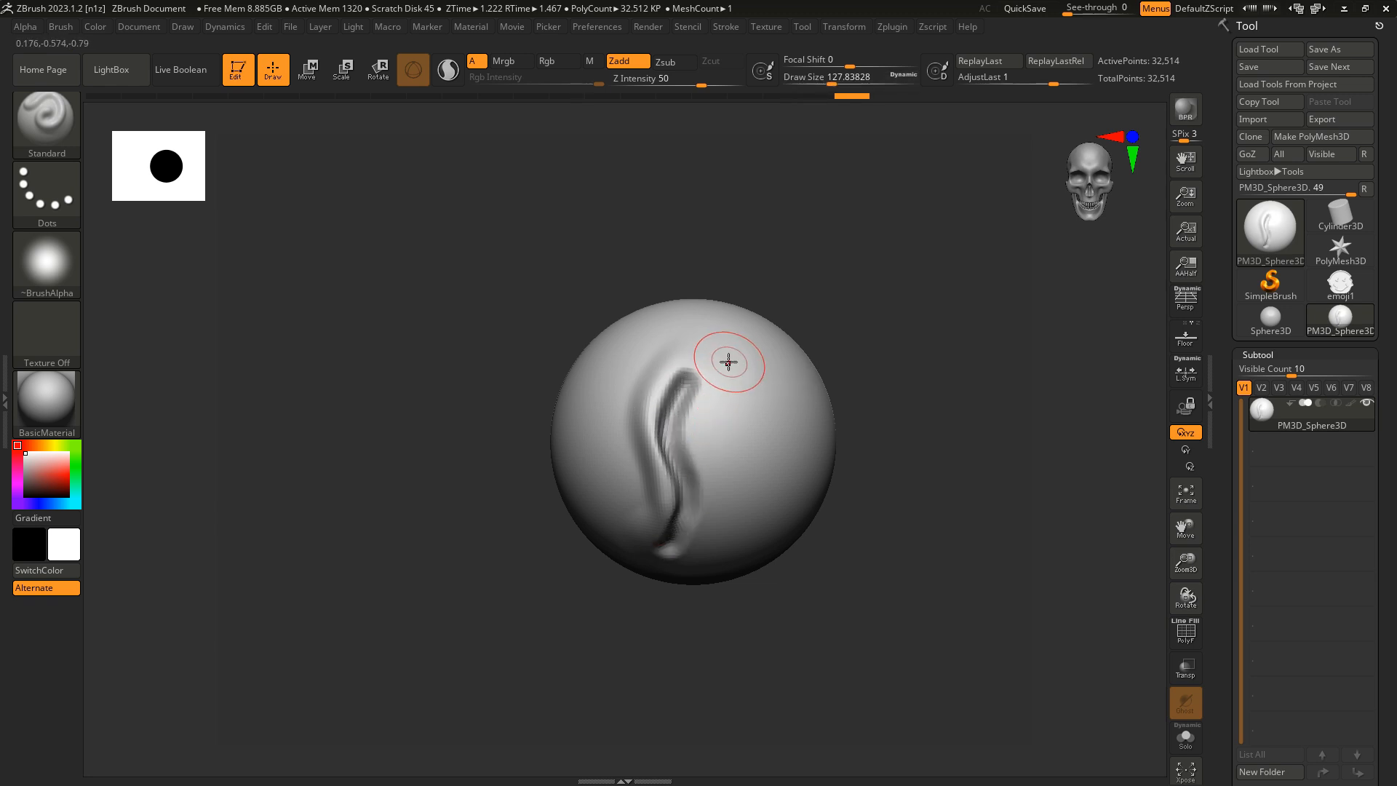
mouse_move(727, 362)
left_mouse_down()
mouse_move(702, 410)
mouse_move(723, 466)
mouse_move(709, 532)
mouse_move(661, 575)
left_mouse_up()
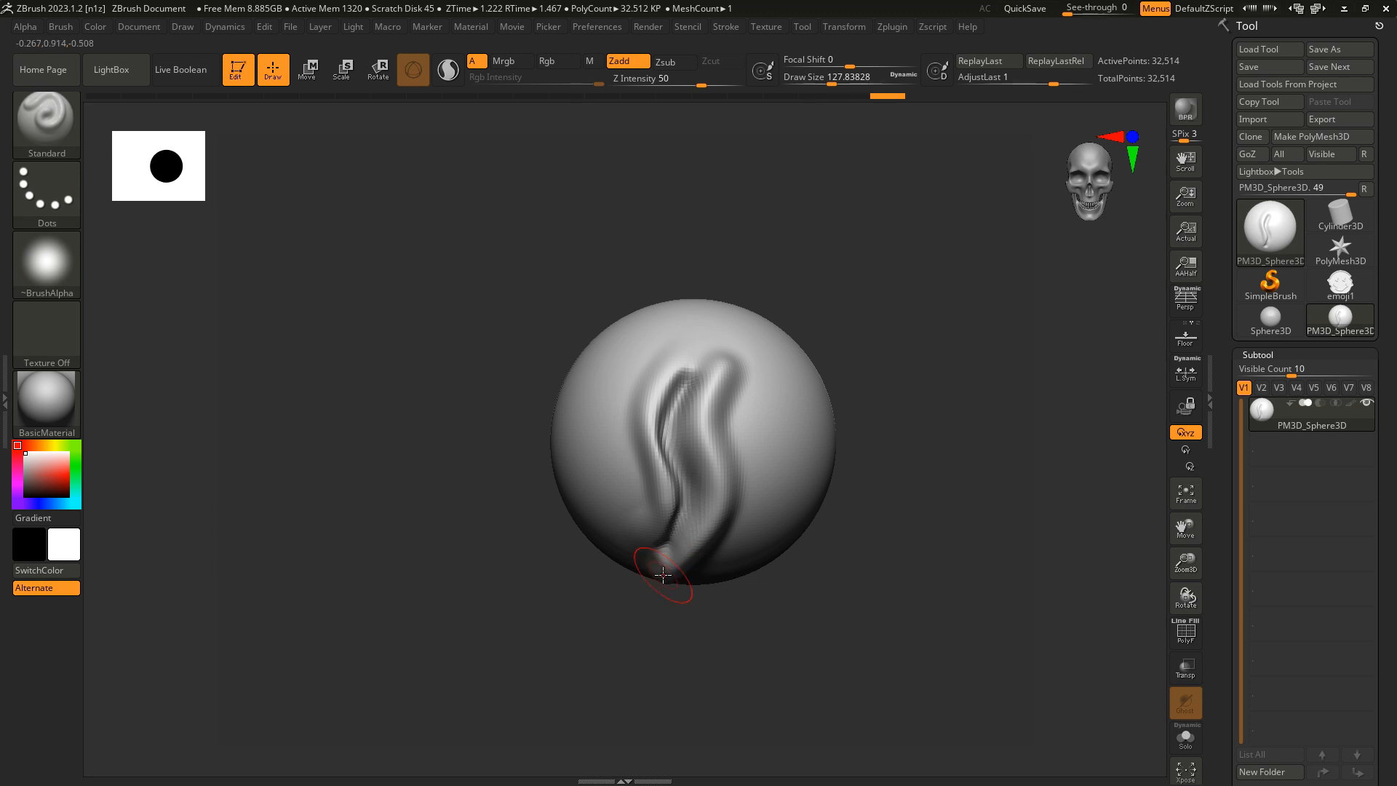
Smooth the ends of the new ridge and the groove between the two ridges
mouse_move(729, 349)
left_mouse_down("shift")
mouse_move(717, 365)
mouse_move(736, 353)
left_mouse_up("shift")
mouse_move(666, 485)
left_mouse_down("shift")
mouse_move(666, 453)
mouse_move(667, 547)
left_mouse_up("shift")
right_click_drag(646, 570, 677, 485)
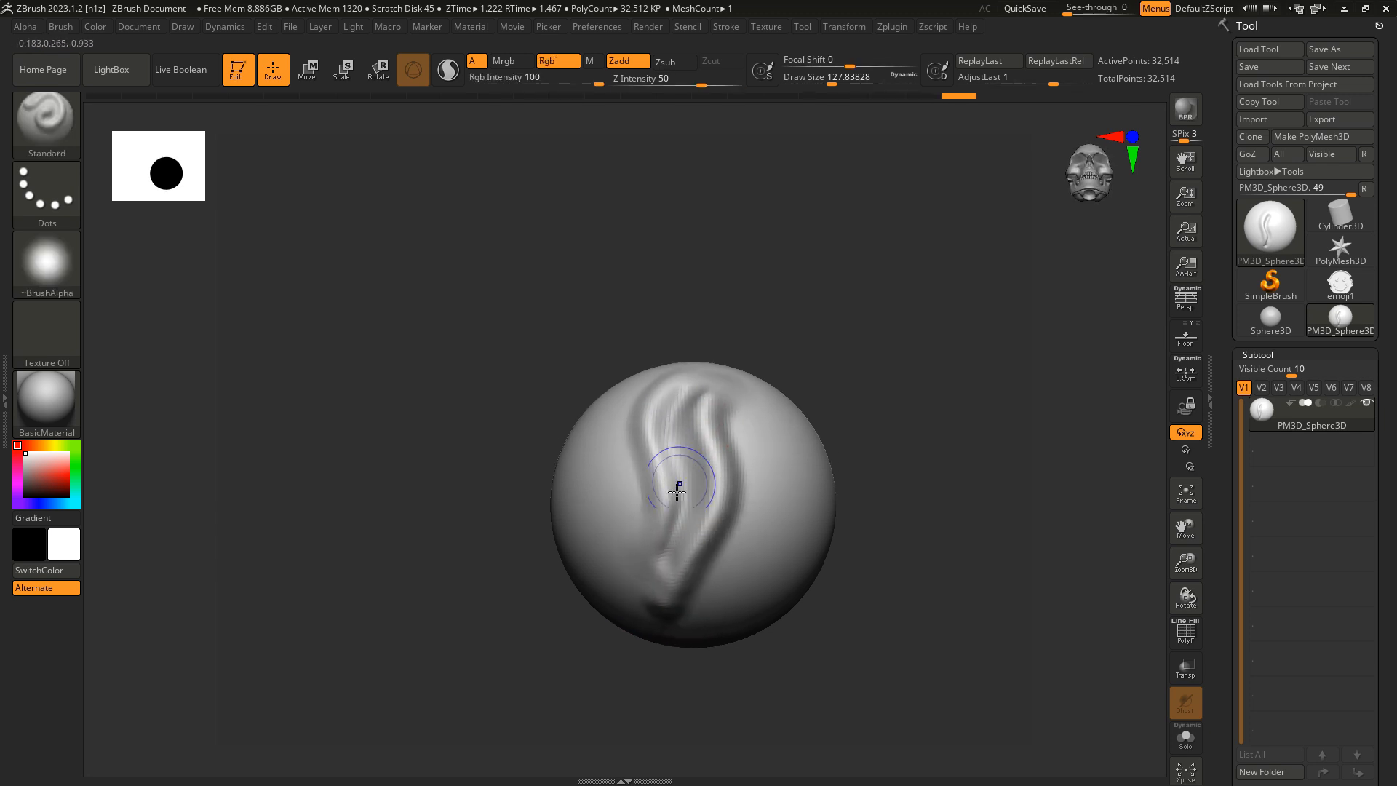
left_click_drag(664, 547, 681, 571, "shift")
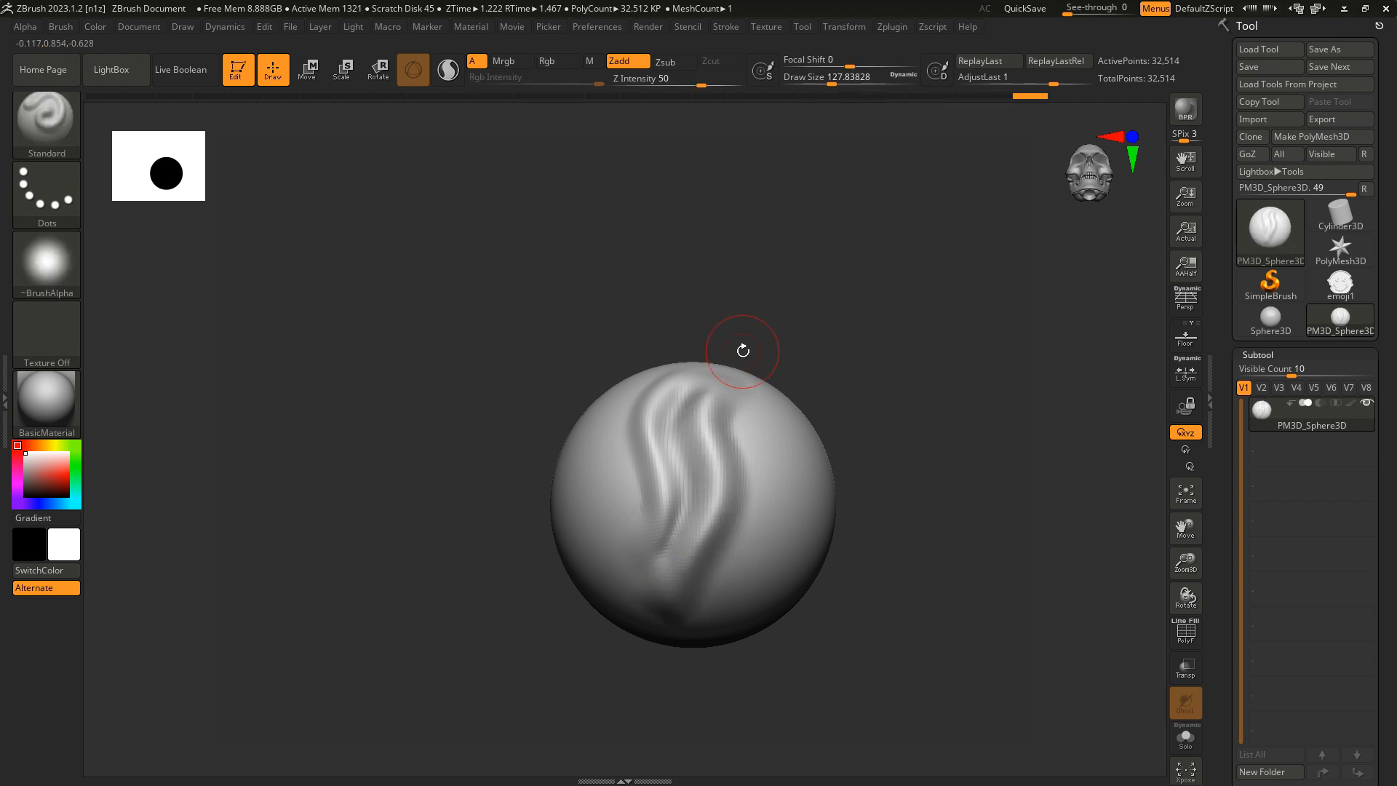
mouse_move(651, 424)
right_mouse_down()
mouse_move(686, 503)
mouse_move(645, 461)
mouse_move(658, 434)
right_mouse_up()
mouse_move(661, 431)
left_mouse_down("shift")
mouse_move(676, 370)
mouse_move(686, 465)
mouse_move(673, 525)
left_mouse_up("shift")
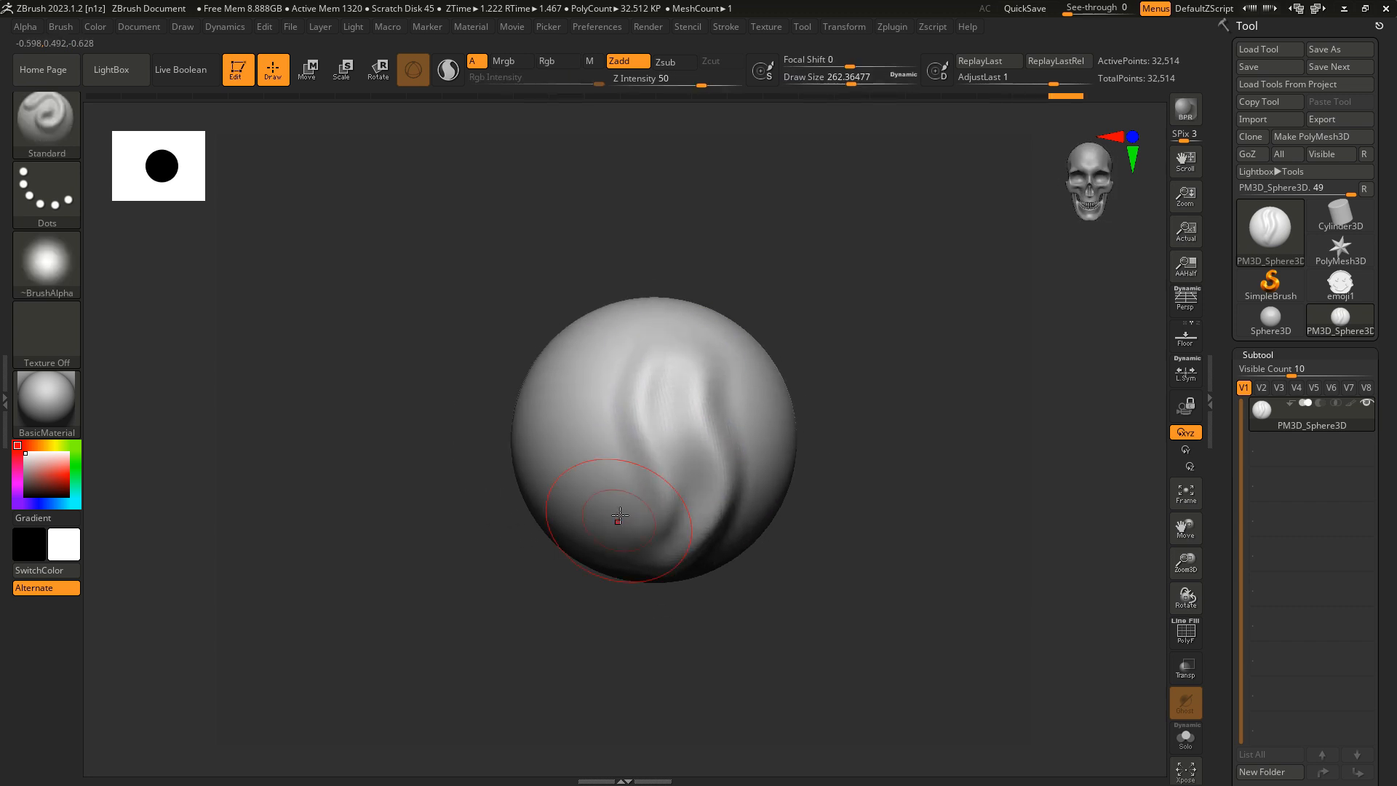
Set the Draw Size to about 51 and sculpt a narrow winding stroke between the softened ridges
mouse_move(620, 521)
right_mouse_down()
mouse_move(698, 443)
mouse_move(727, 529)
mouse_move(582, 429)
right_mouse_up()
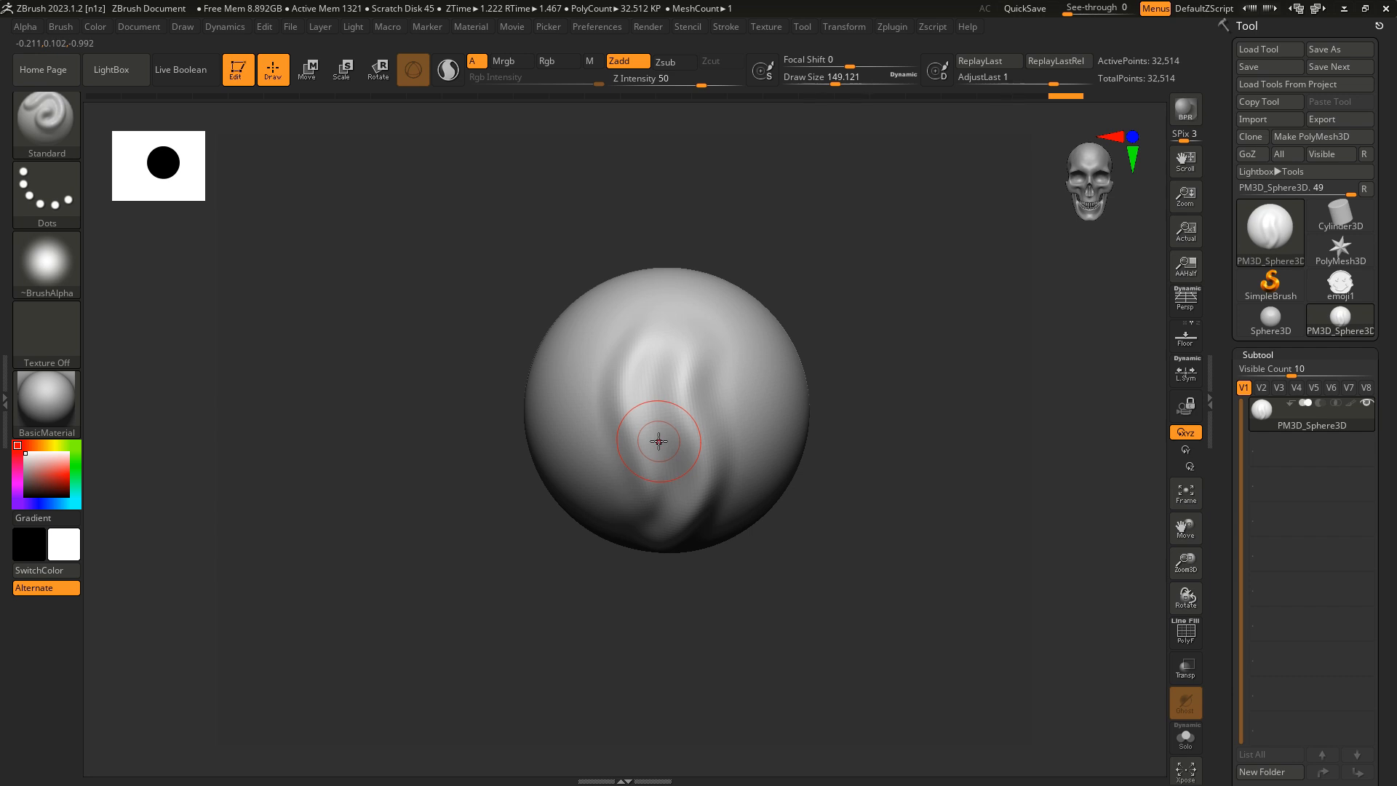
mouse_move(661, 436)
right_mouse_down()
mouse_move(691, 359)
mouse_move(664, 344)
right_mouse_up()
key("s")
left_click_drag(663, 345, 658, 345)
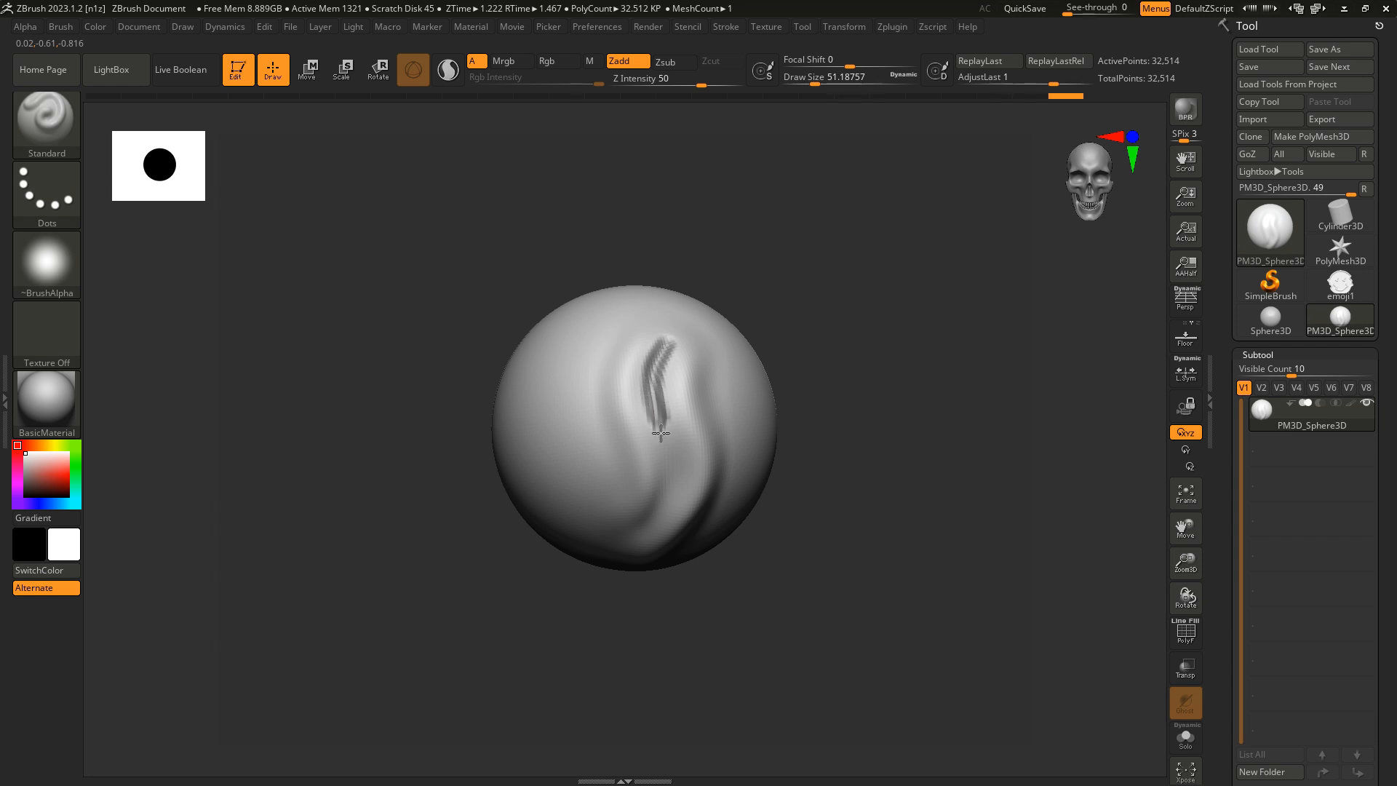
left_click_drag(654, 516, 615, 546)
Set the Draw Size to about 120 and smooth along the narrow stroke to soften it
key("s")
left_click_drag(574, 398, 590, 397)
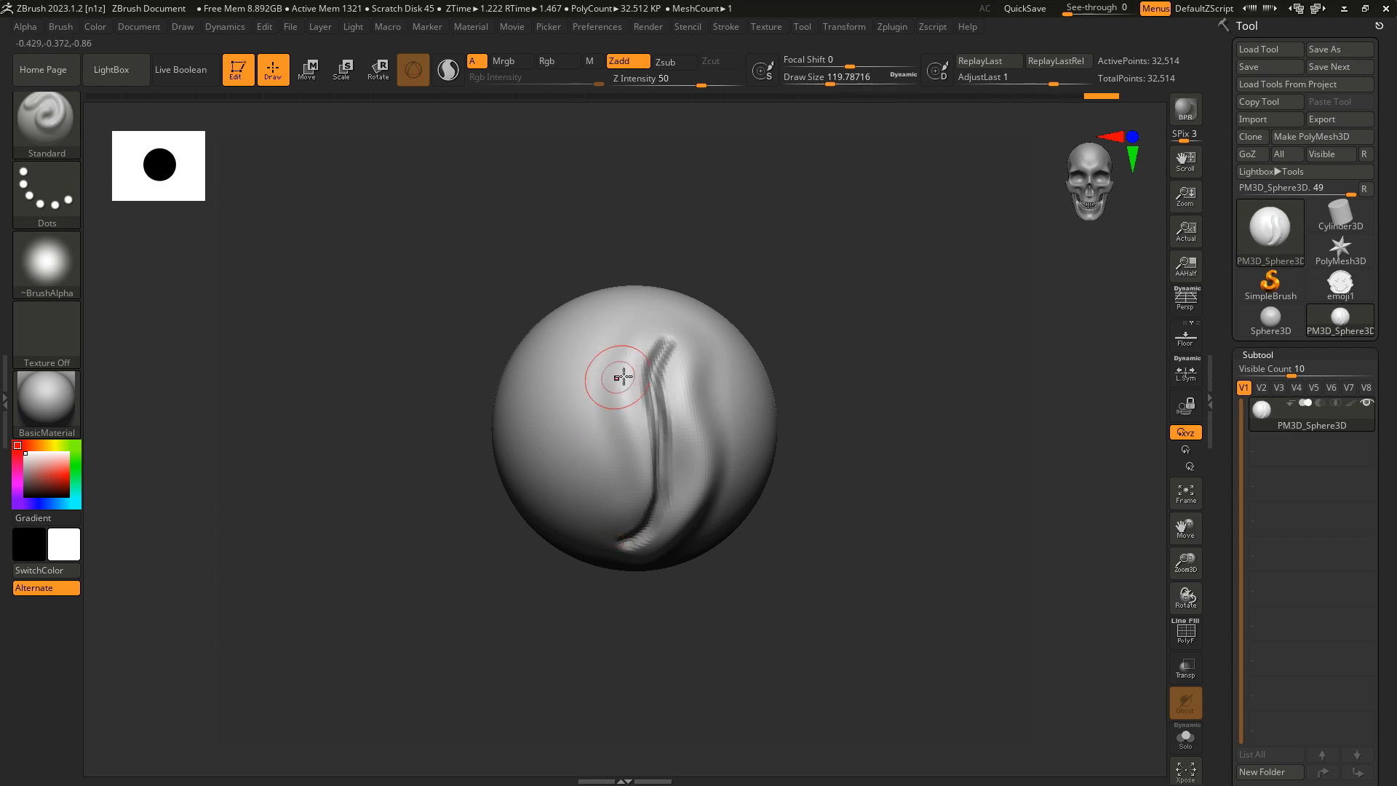
right_click_drag(622, 377, 691, 375)
mouse_move(670, 352)
left_mouse_down("shift")
mouse_move(677, 333)
mouse_move(646, 538)
left_mouse_up("shift")
right_click_drag(602, 427, 644, 408)
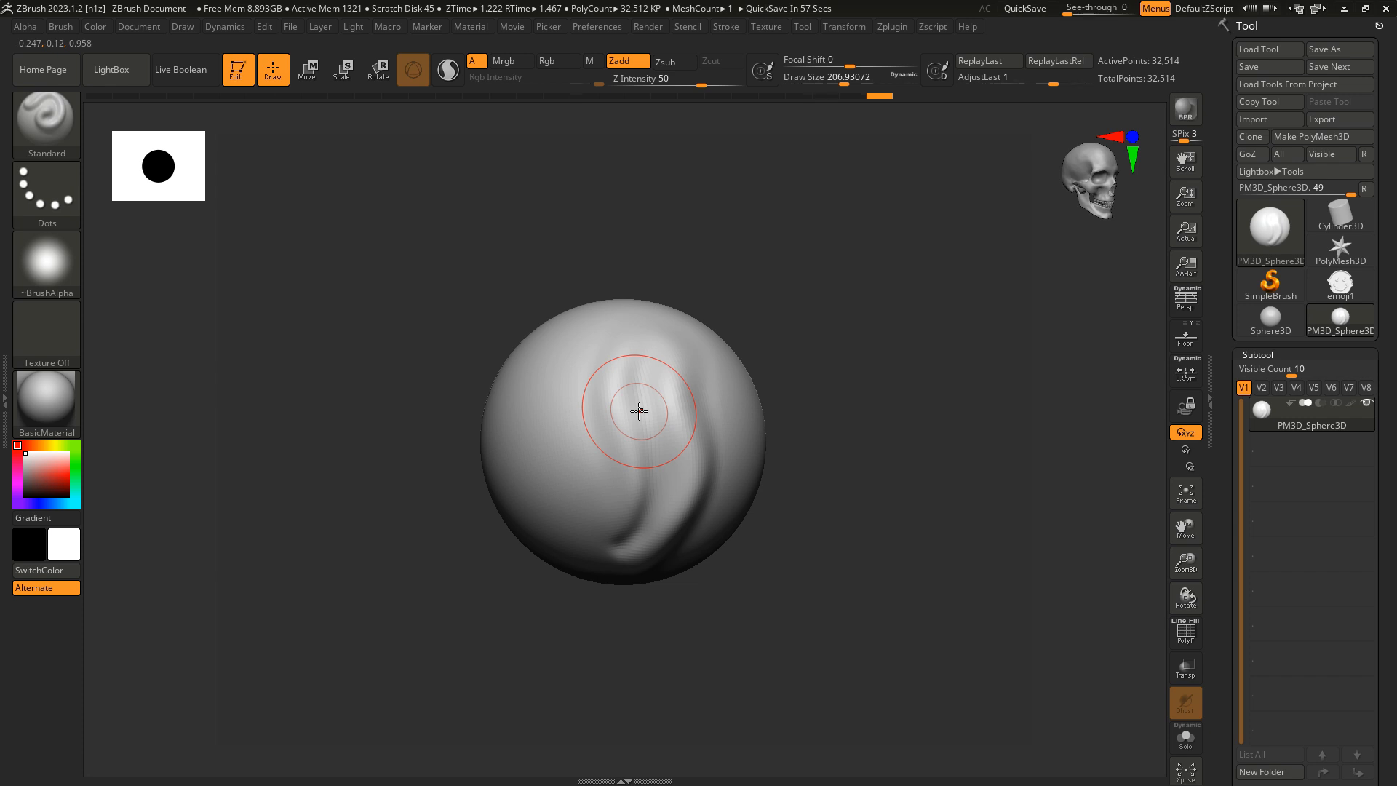
Set the Draw Size to about 104
key("s")
left_click_drag(630, 415, 611, 423)
mouse_move(596, 423)
right_mouse_down("alt")
mouse_move(646, 460)
mouse_move(668, 443)
right_mouse_up("alt")
key("s")
left_click_drag(618, 408, 620, 408)
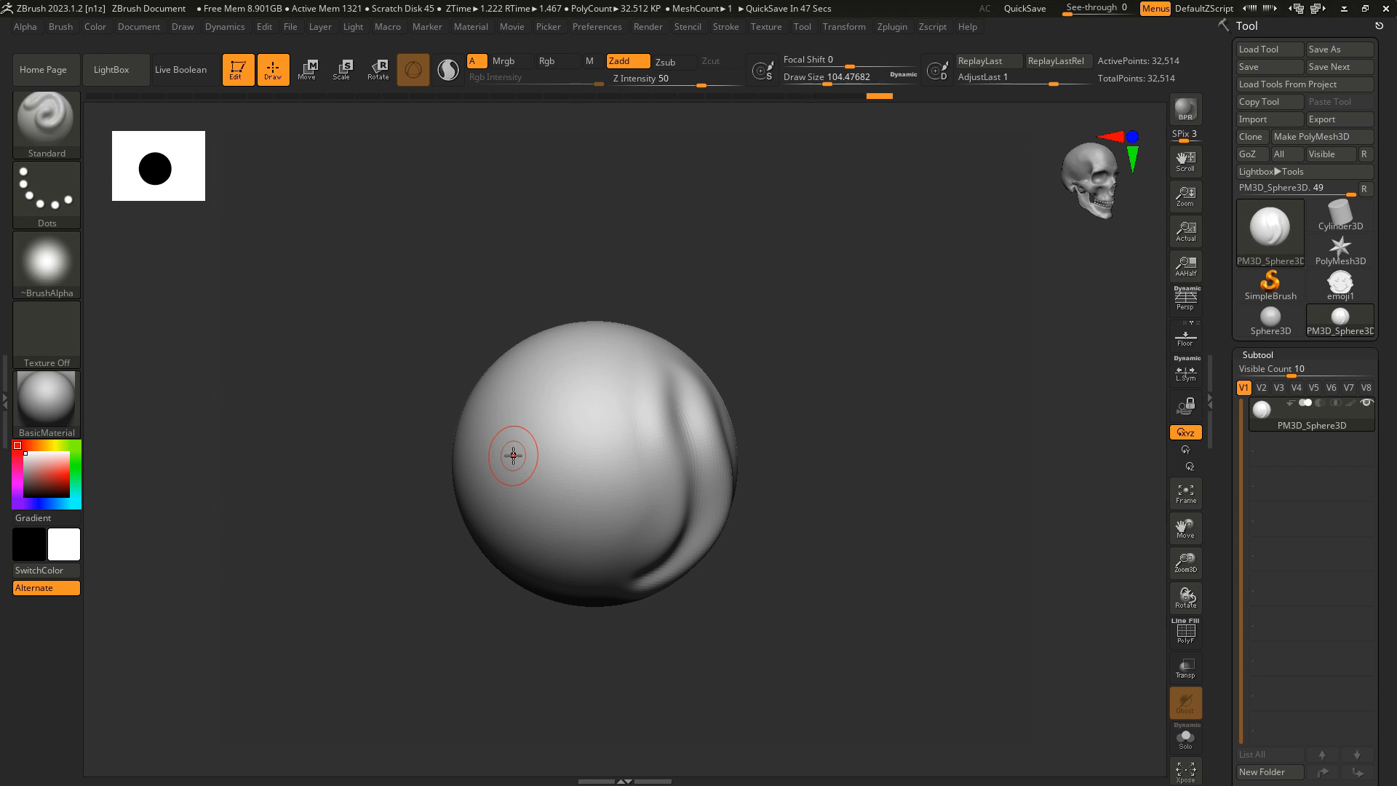
left_click_drag(1124, 167, 1108, 170)
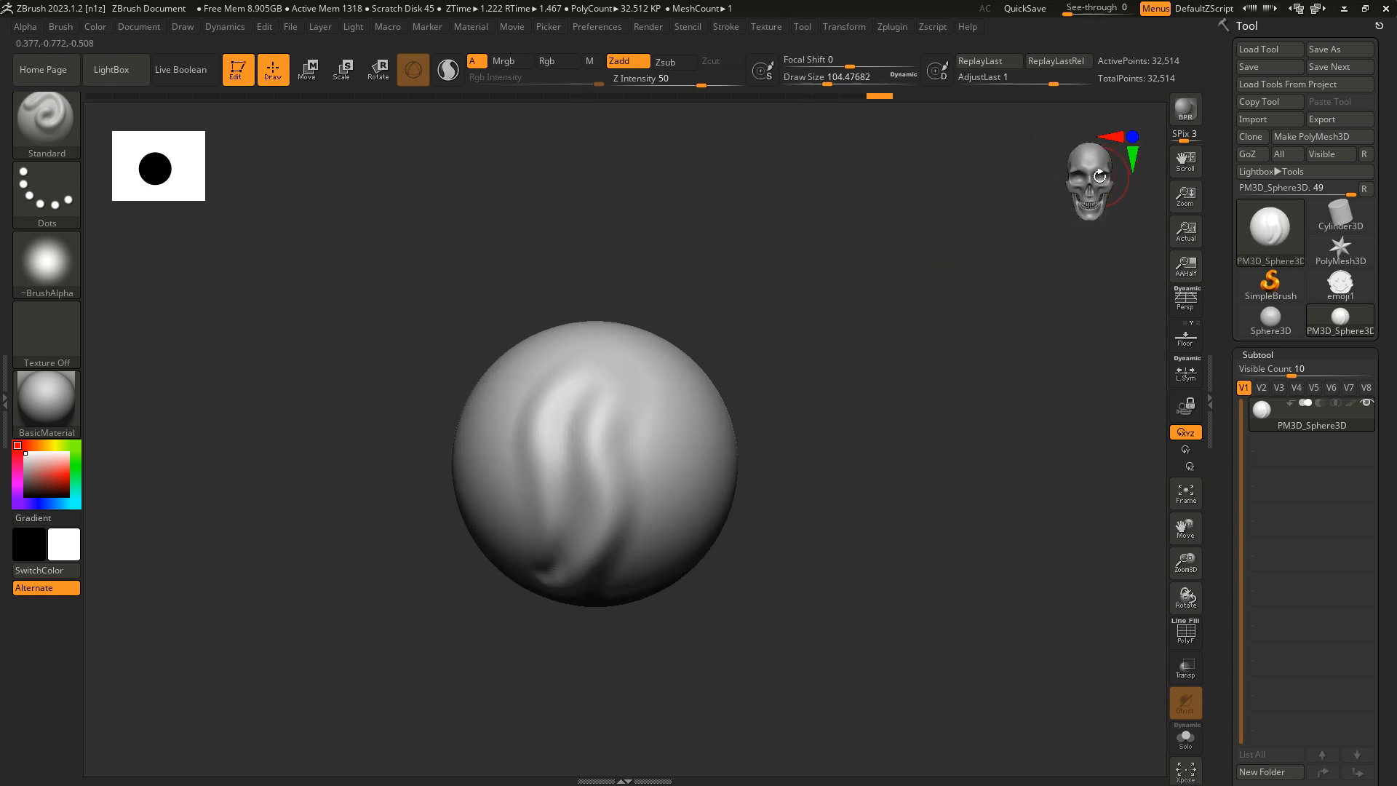